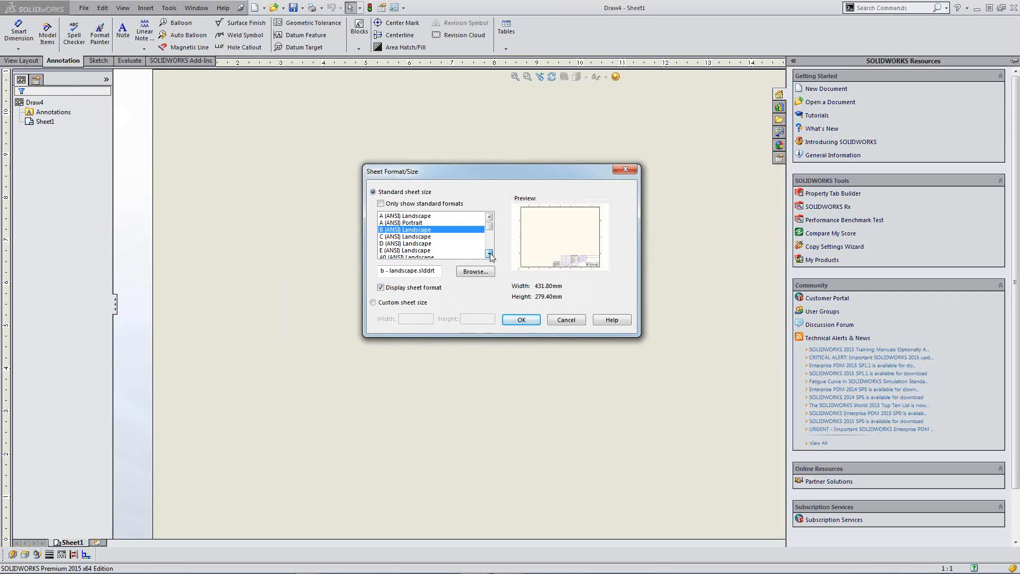
Step: Apply the B (ANSI) Landscape sheet, skip the model view, and hide the Resources pane
{"action": "left_click", "coordinate": [489, 254]}
{"action": "left_click", "coordinate": [490, 254]}
{"action": "left_click", "coordinate": [489, 216]}
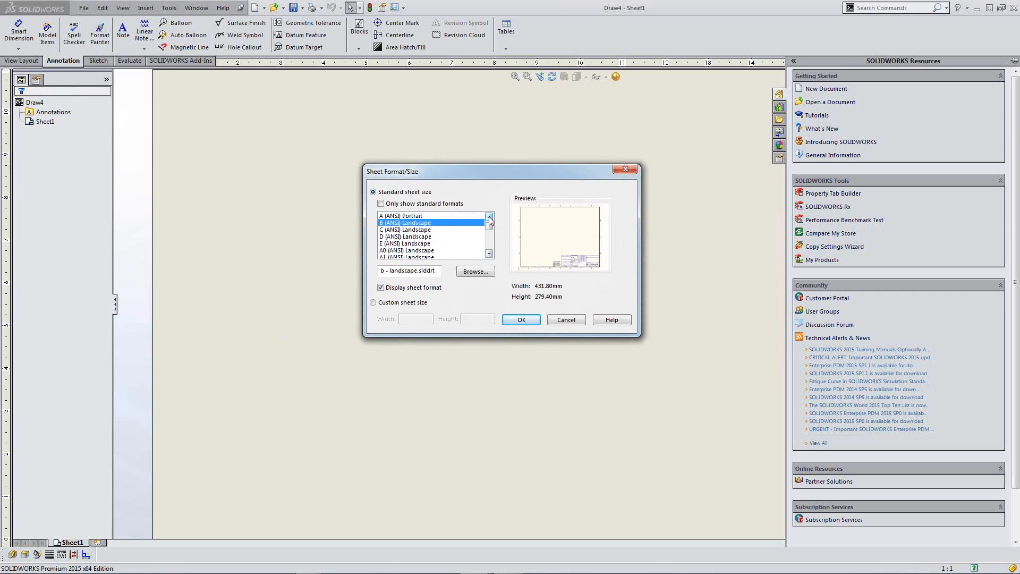
{"action": "left_click", "coordinate": [489, 217]}
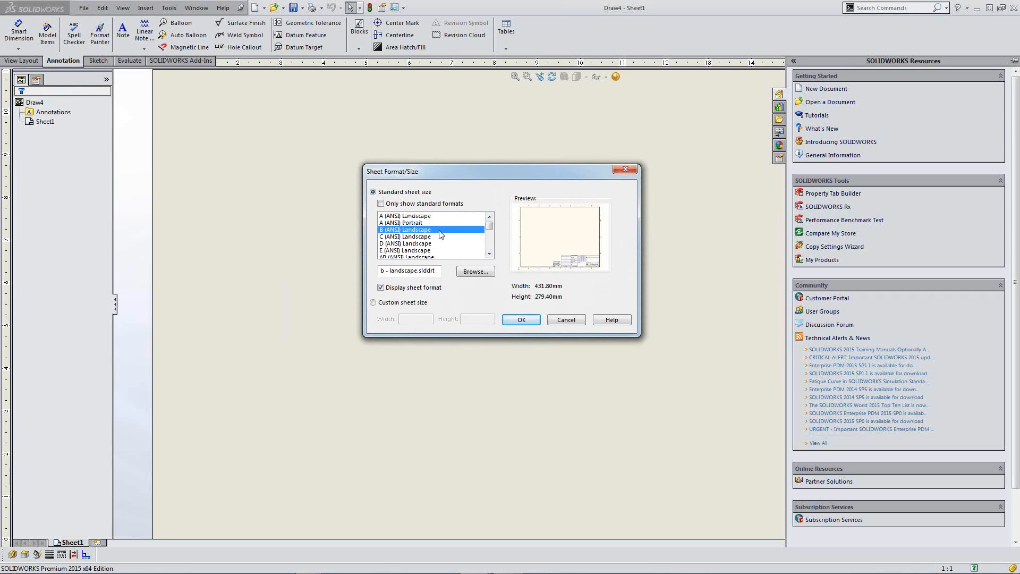
{"action": "left_click", "coordinate": [521, 320]}
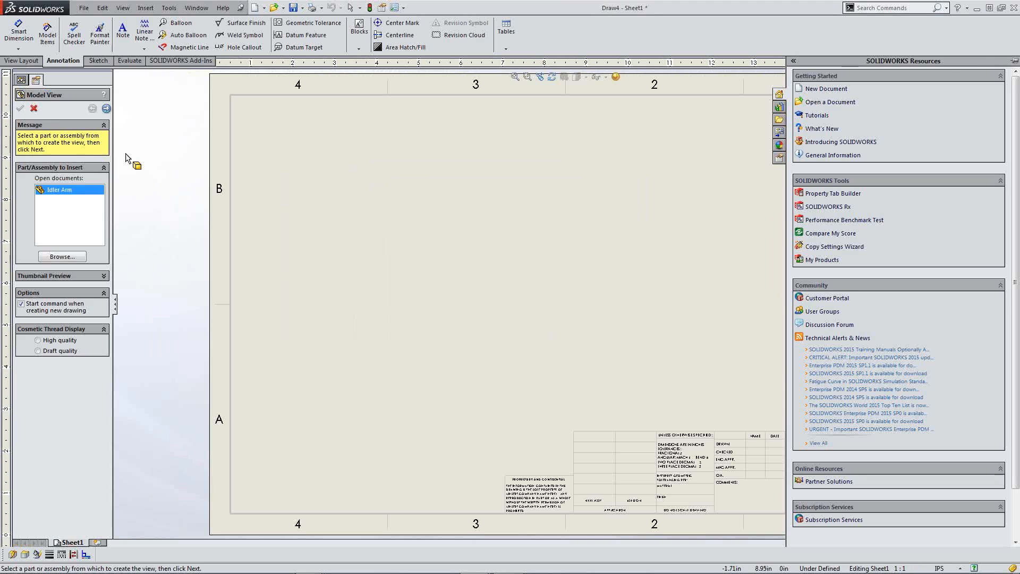
{"action": "left_click", "coordinate": [34, 108]}
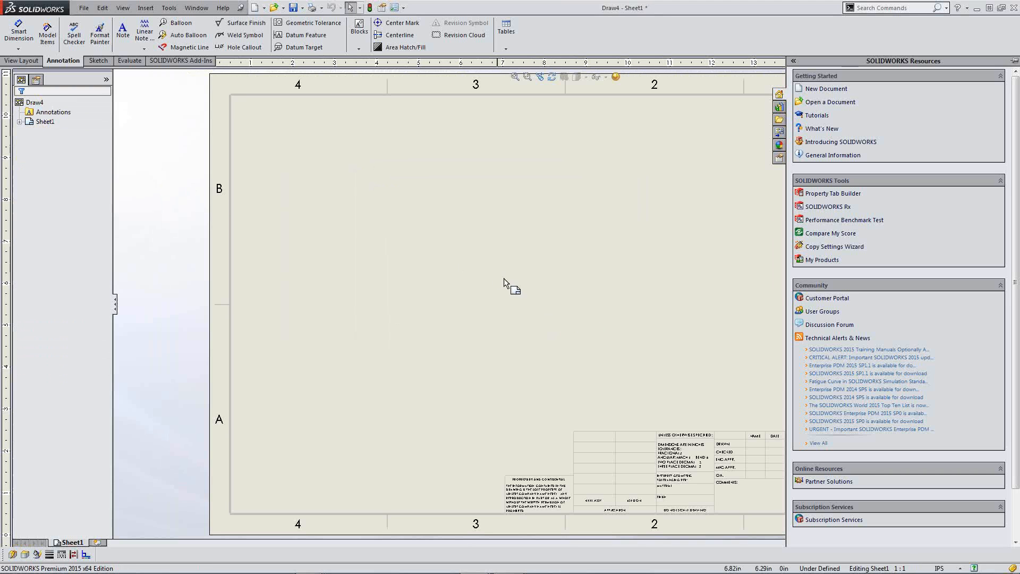
{"action": "left_click", "coordinate": [751, 192]}
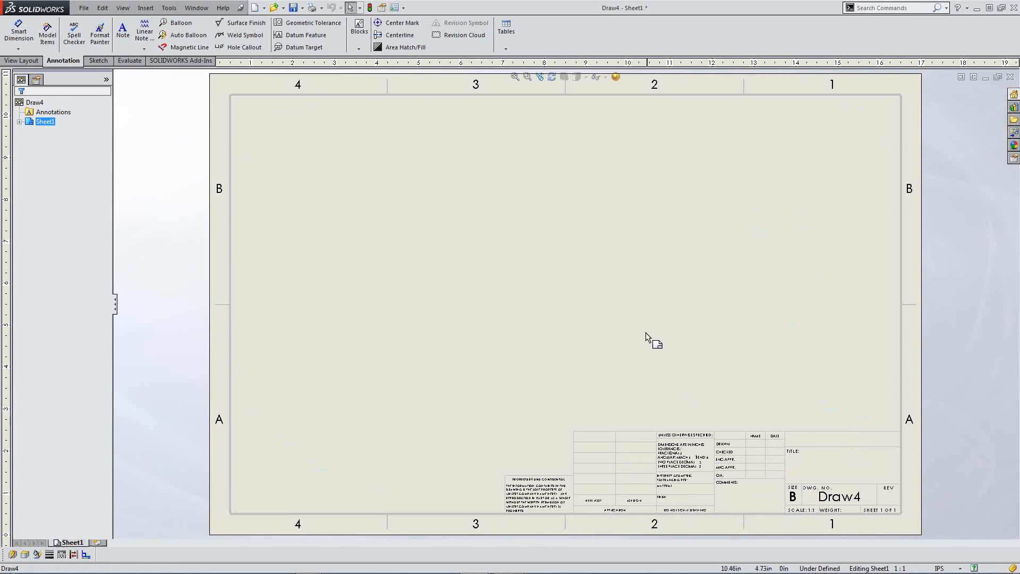
Step: Enter sheet format editing and delete the default border and title block
{"action": "right_click", "coordinate": [601, 310]}
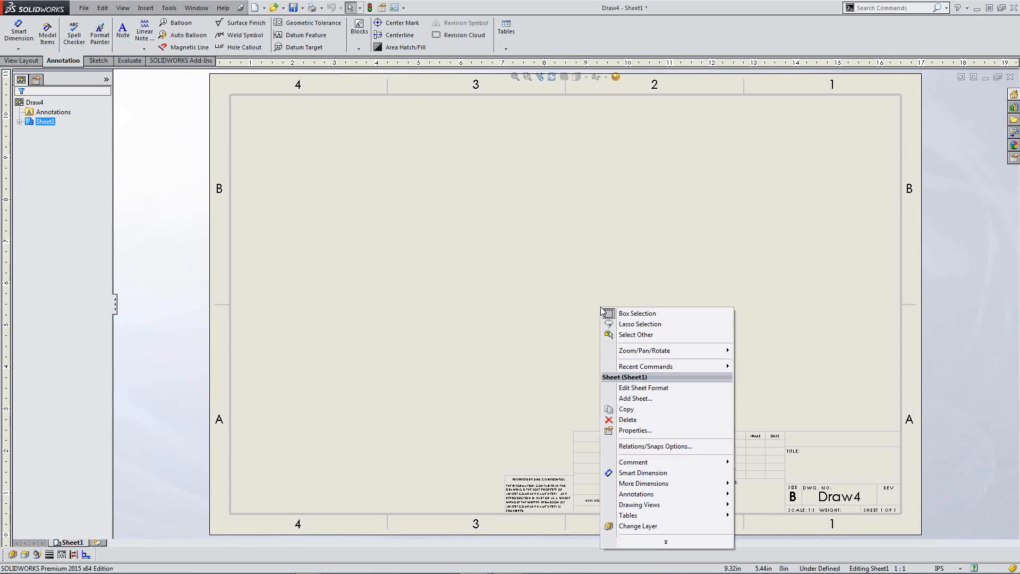
{"action": "left_click", "coordinate": [644, 388]}
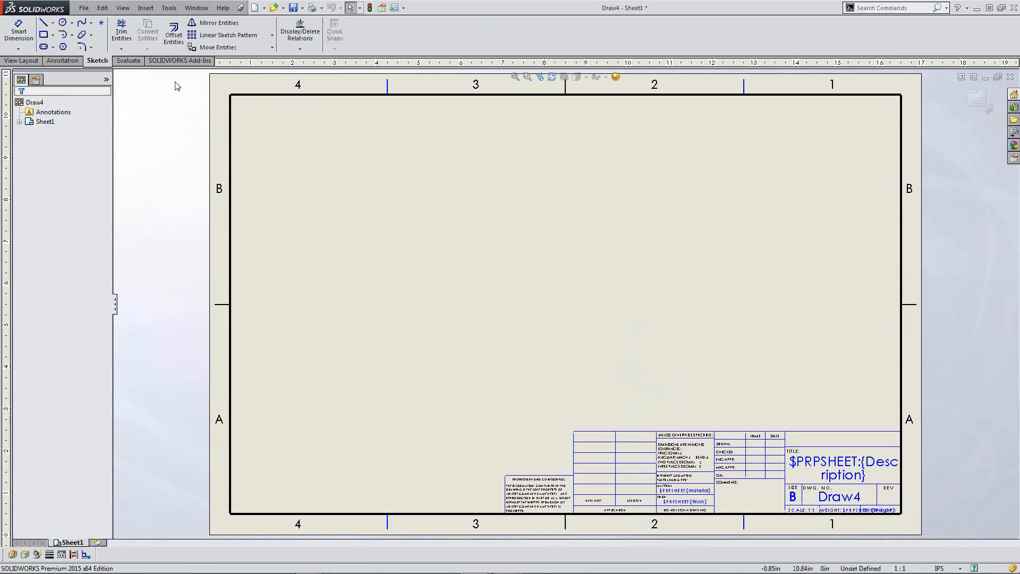
{"action": "left_click_drag", "start_coordinate": [176, 79], "coordinate": [946, 534]}
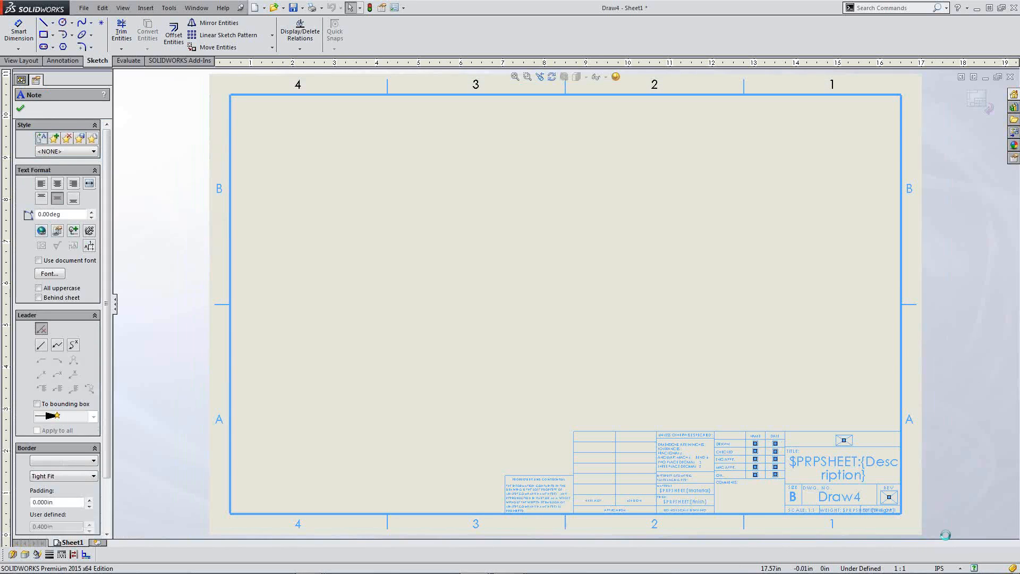
{"action": "key", "text": "Delete"}
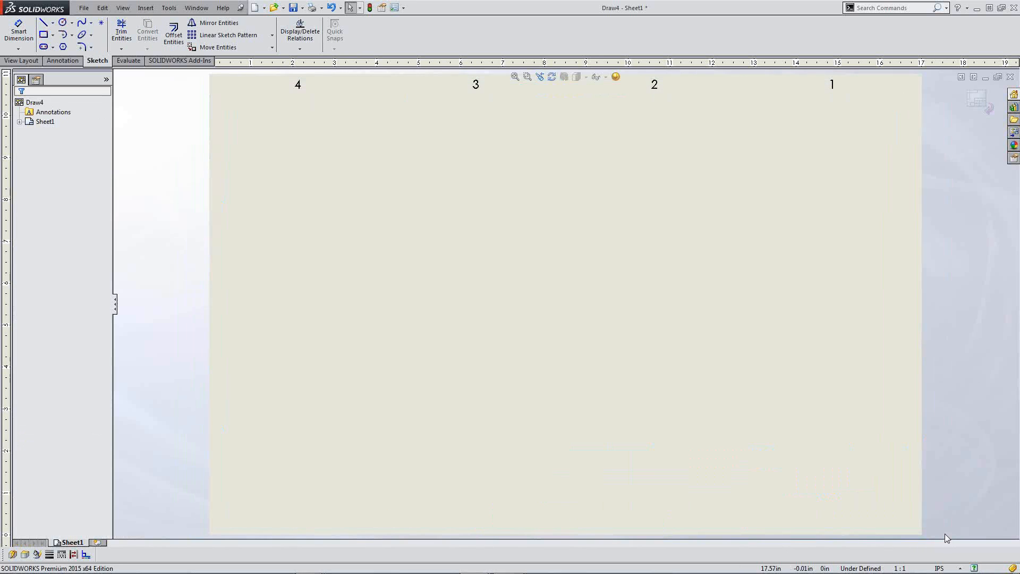
Step: Delete the remaining zone labels across the top of the sheet
{"action": "left_click", "coordinate": [43, 34]}
{"action": "key", "text": "Escape"}
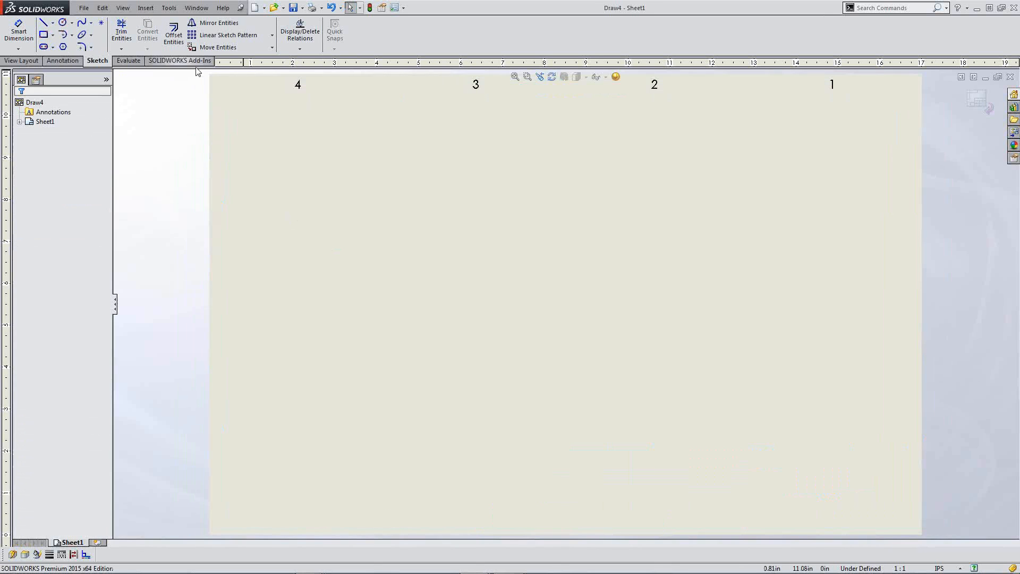
{"action": "left_click_drag", "start_coordinate": [195, 74], "coordinate": [884, 150]}
{"action": "key", "text": "Delete"}
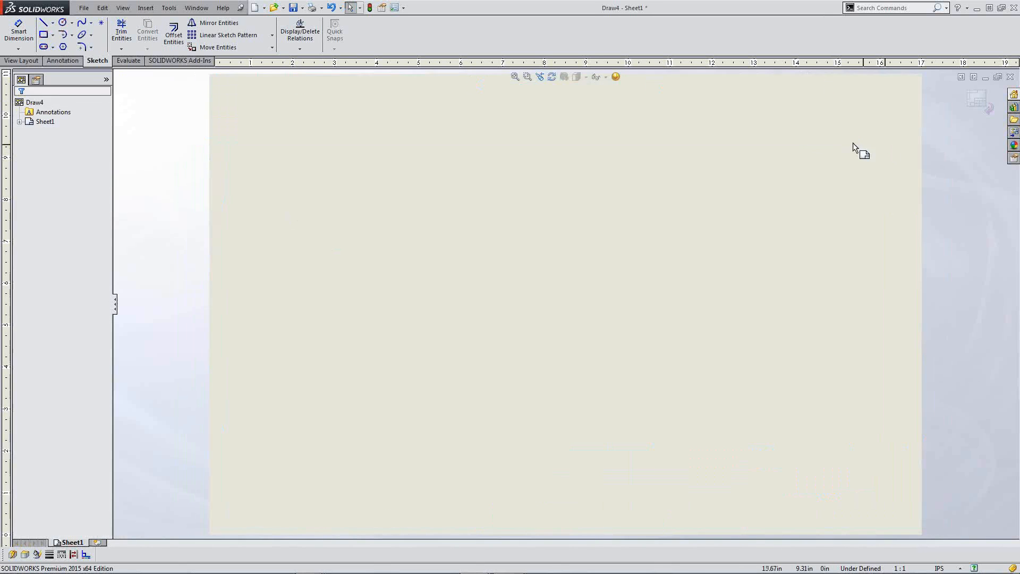
Step: Draw the border rectangle and the lower-right title block box outline
{"action": "left_click", "coordinate": [44, 34]}
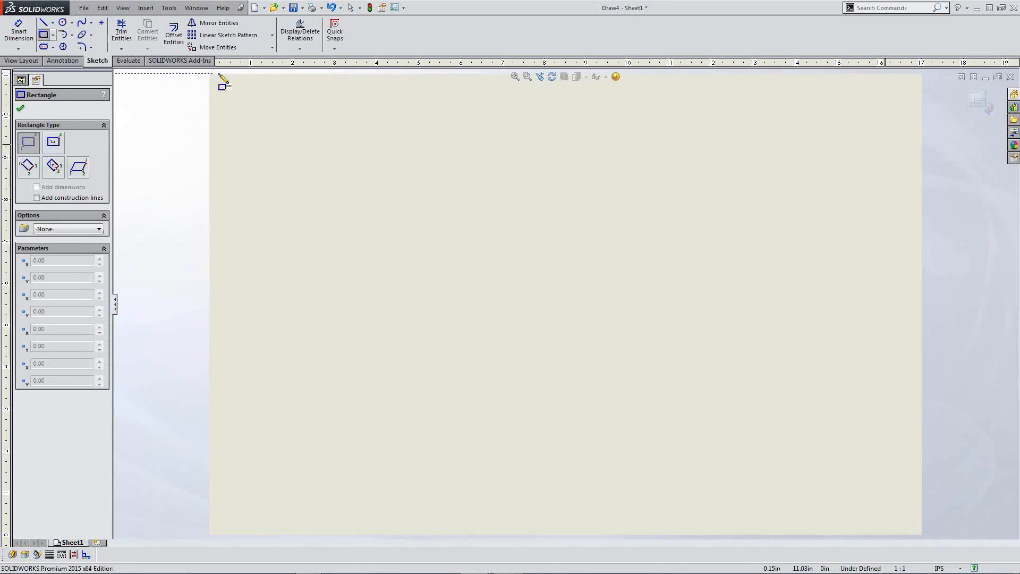
{"action": "left_click", "coordinate": [230, 92]}
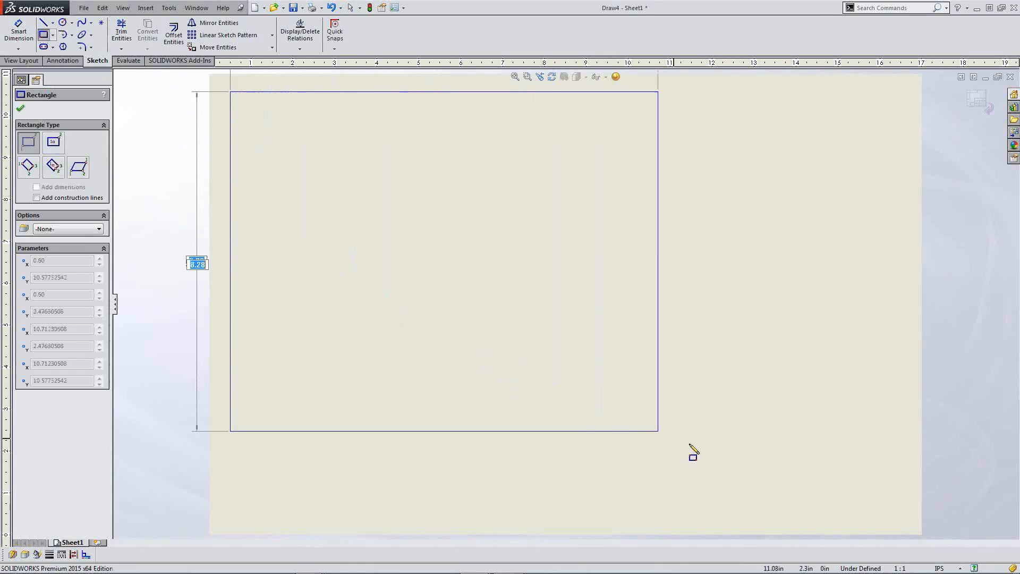
{"action": "left_click", "coordinate": [900, 513]}
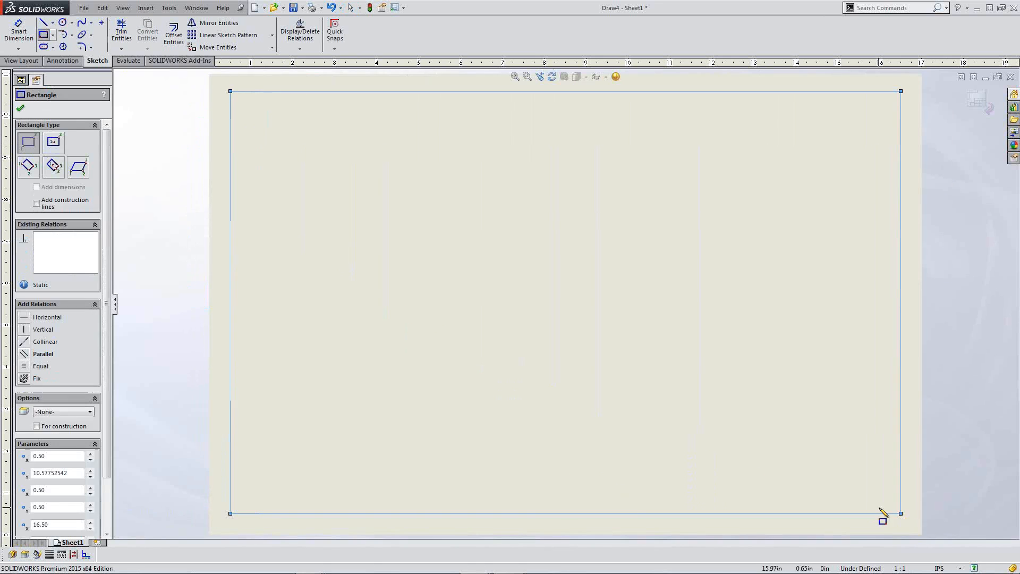
{"action": "key", "text": "s"}
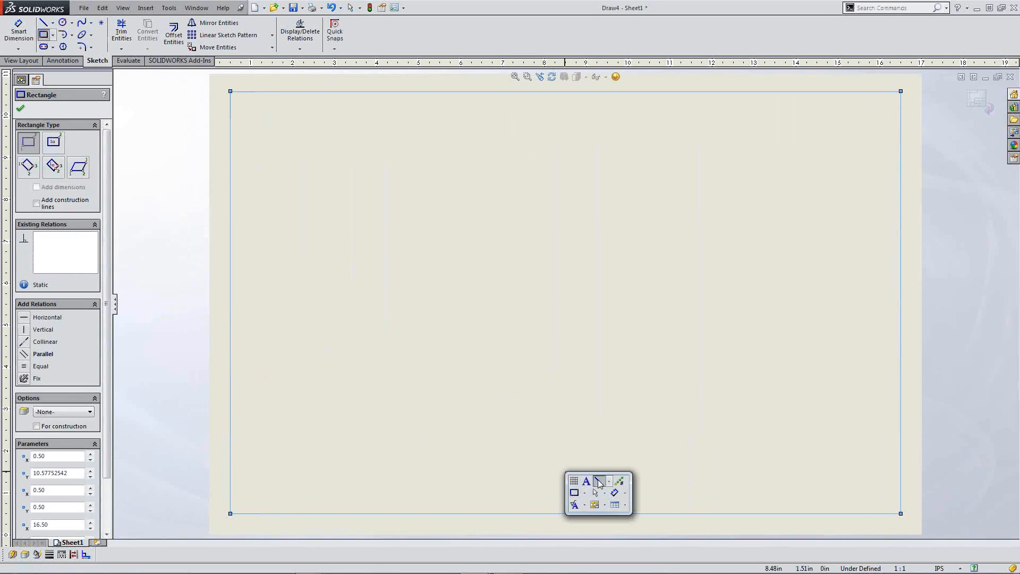
{"action": "left_click", "coordinate": [585, 481]}
{"action": "left_click", "coordinate": [725, 513]}
{"action": "left_click", "coordinate": [725, 415]}
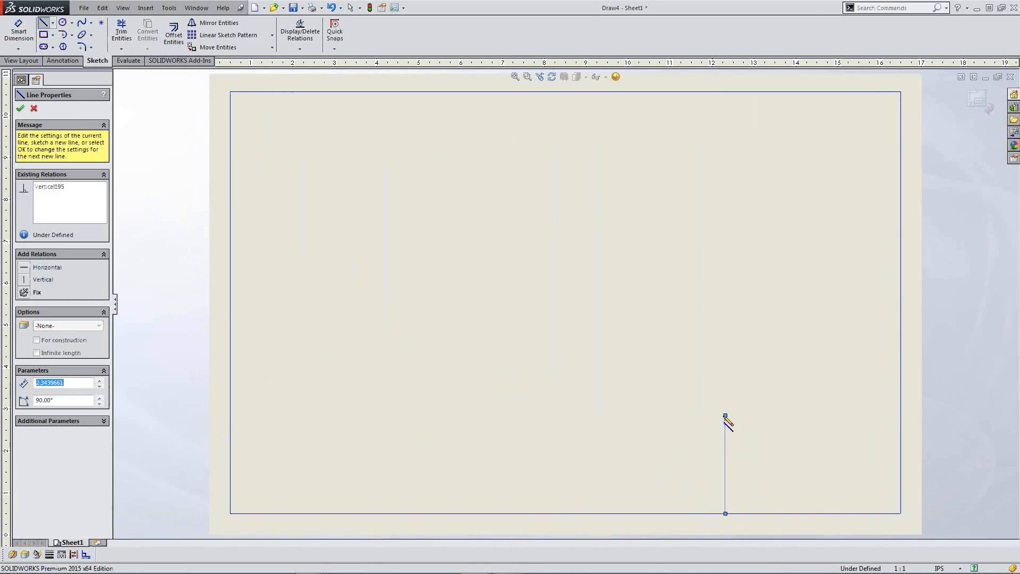
{"action": "left_click", "coordinate": [901, 414]}
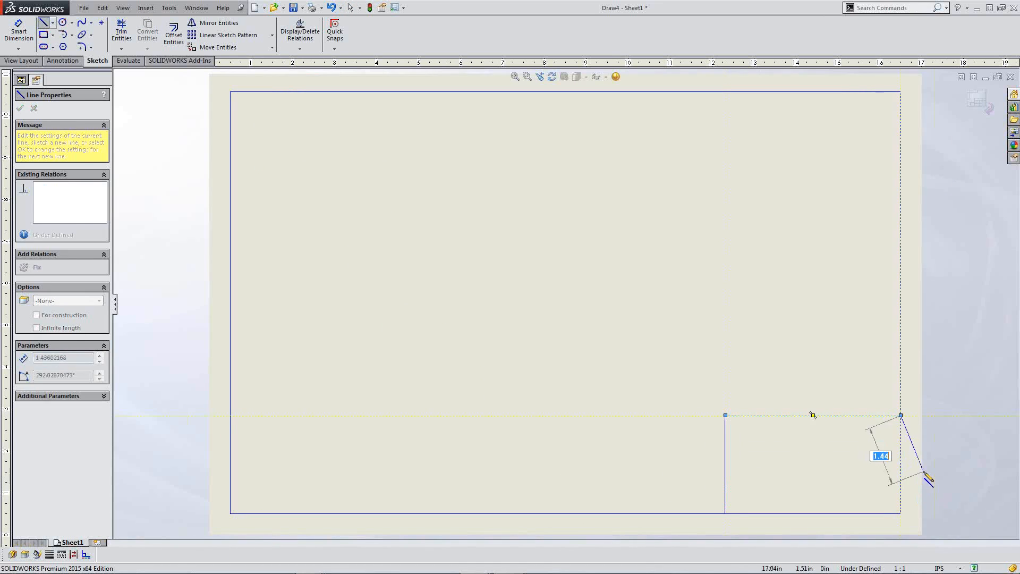
{"action": "key", "text": "Escape"}
Step: Add a horizontal divider line across the title block and finish the sketch
{"action": "key", "text": "s"}
{"action": "left_click", "coordinate": [958, 482]}
{"action": "key", "text": "s"}
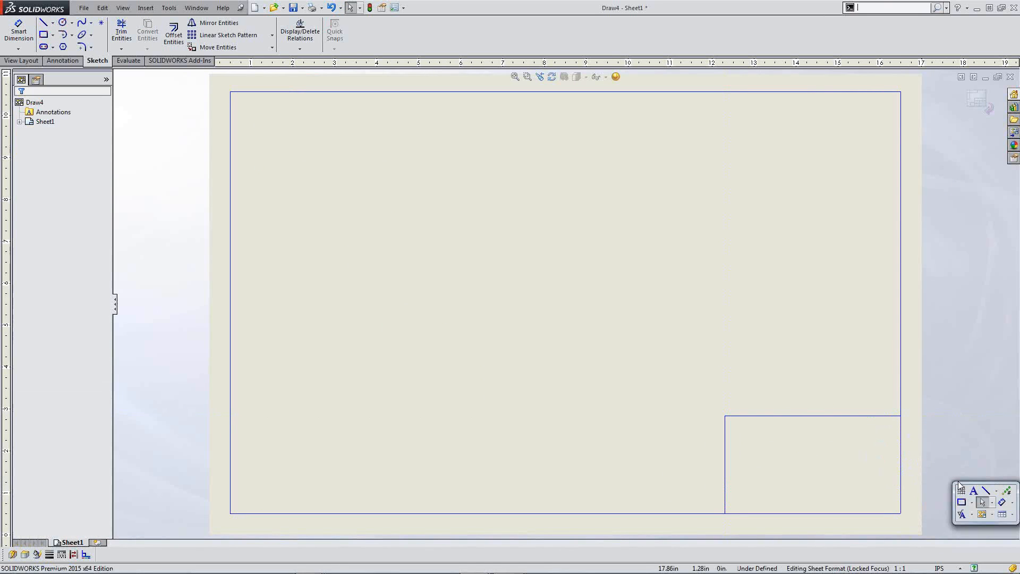
{"action": "left_click", "coordinate": [985, 490]}
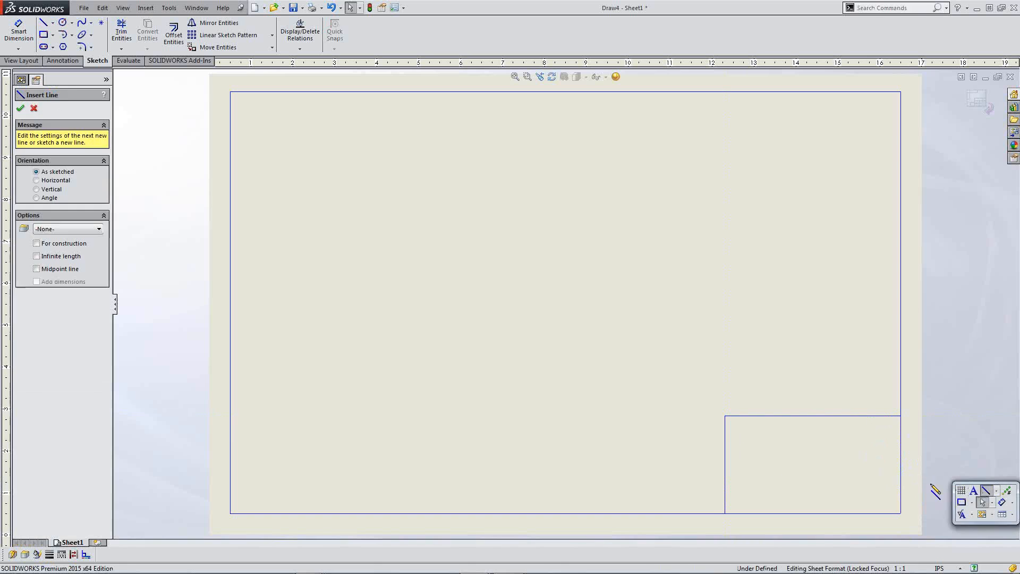
{"action": "left_click", "coordinate": [725, 441]}
{"action": "left_click", "coordinate": [900, 441]}
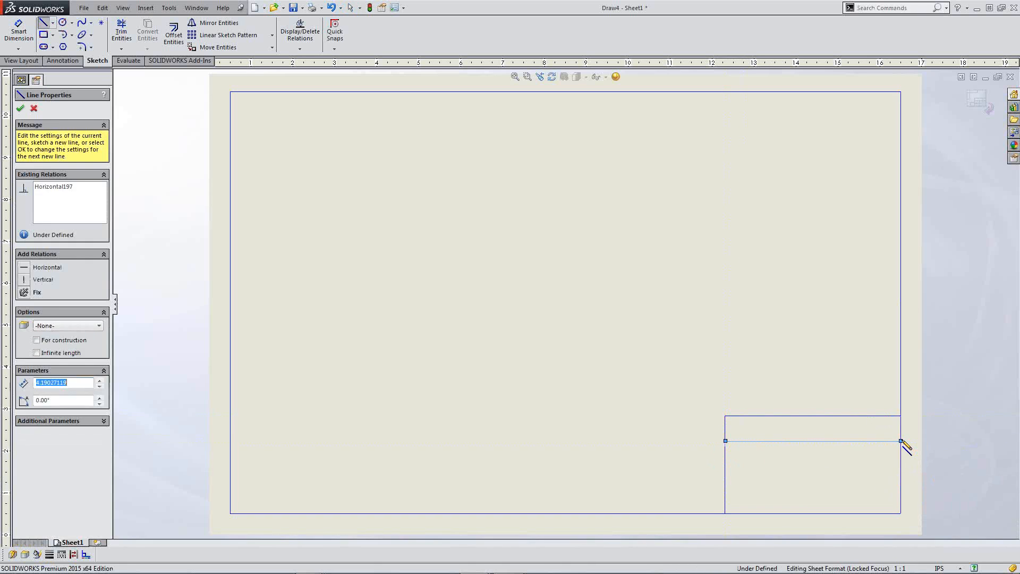
{"action": "key", "text": "Escape"}
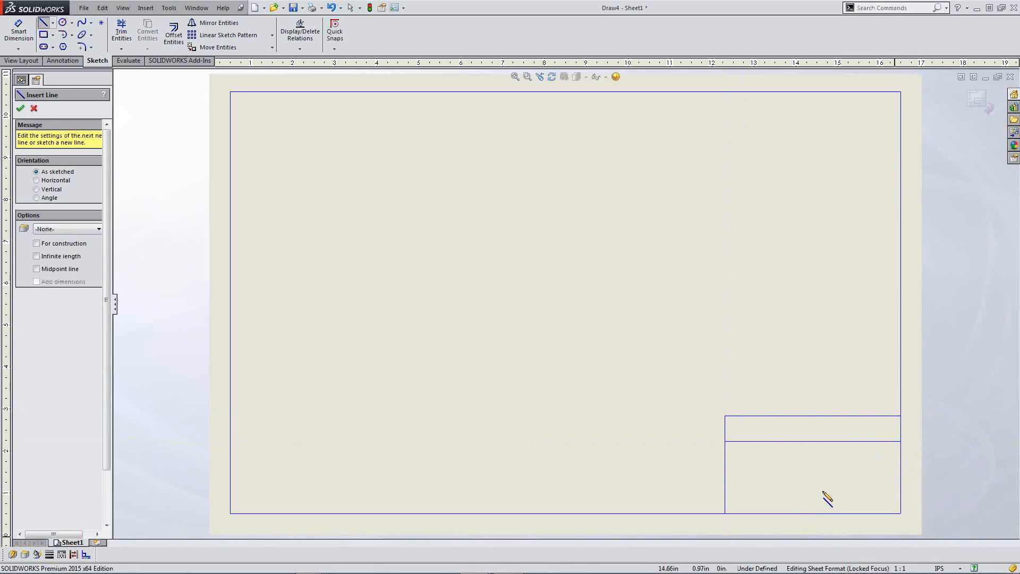
{"action": "left_click", "coordinate": [20, 108]}
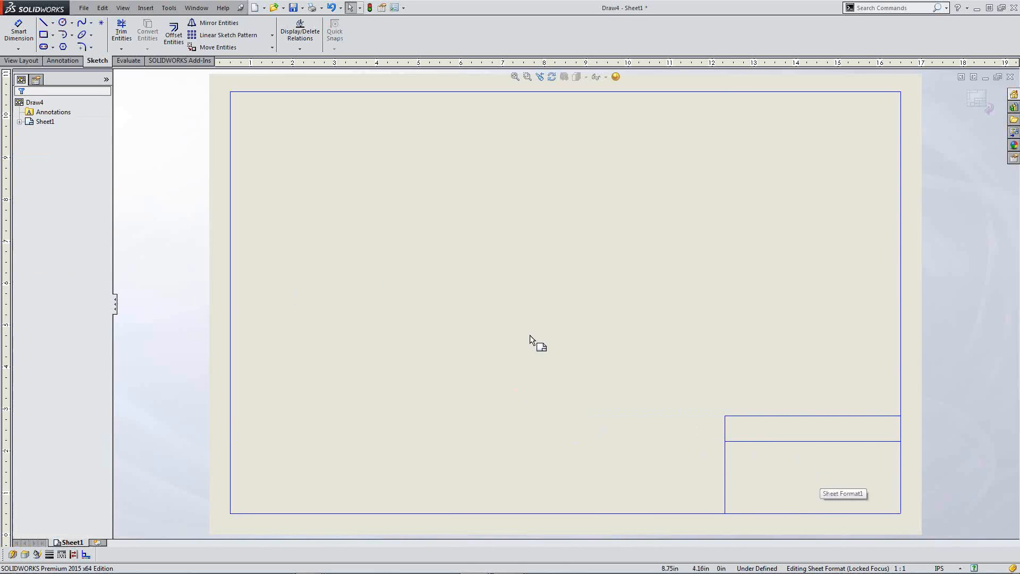
Step: Add a leaderless 'DesignPoint Solutions' note at font size 14 in the title block's top cell
{"action": "left_click", "coordinate": [71, 62]}
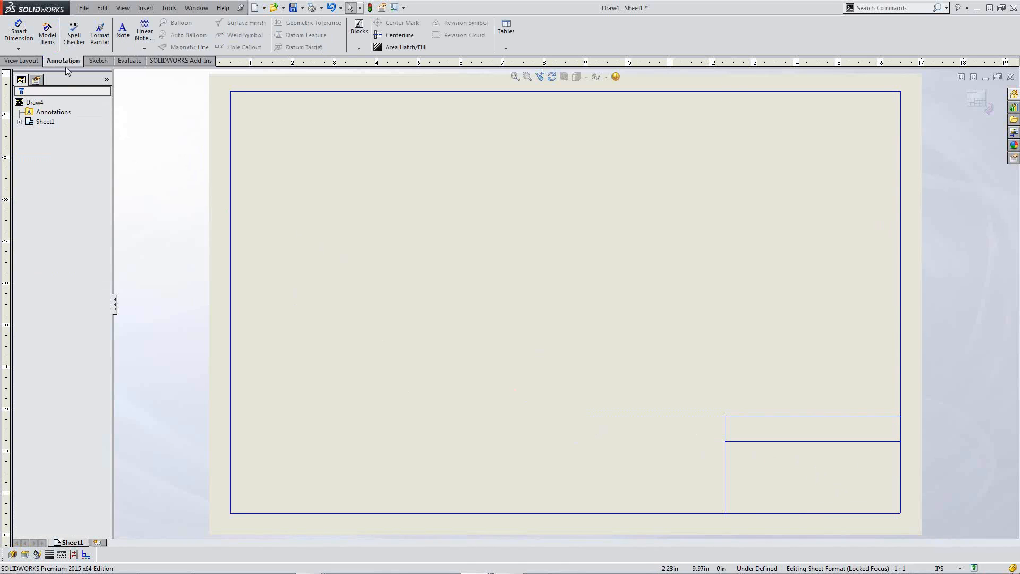
{"action": "left_click", "coordinate": [123, 35]}
{"action": "left_click", "coordinate": [901, 455]}
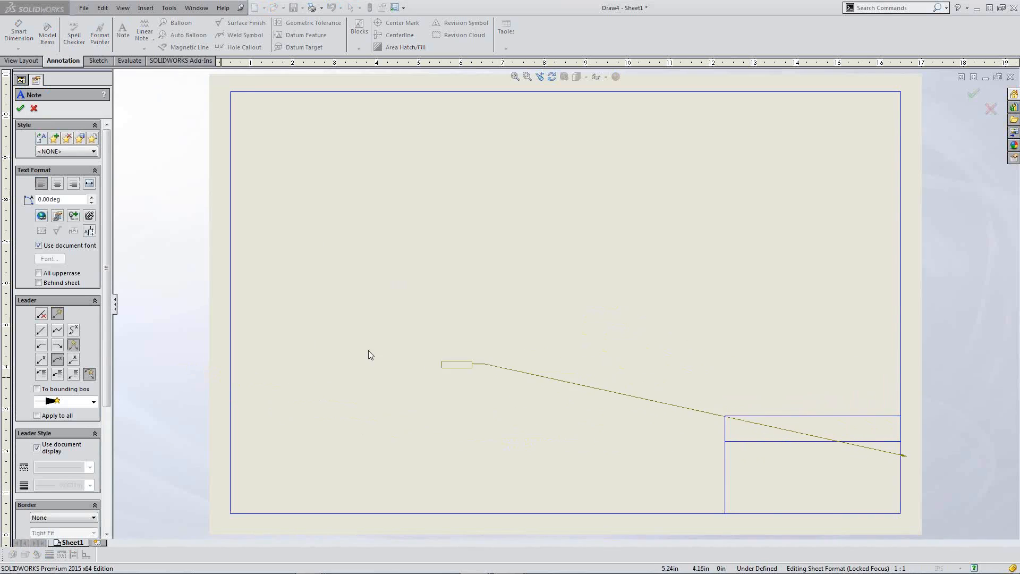
{"action": "left_click", "coordinate": [42, 315]}
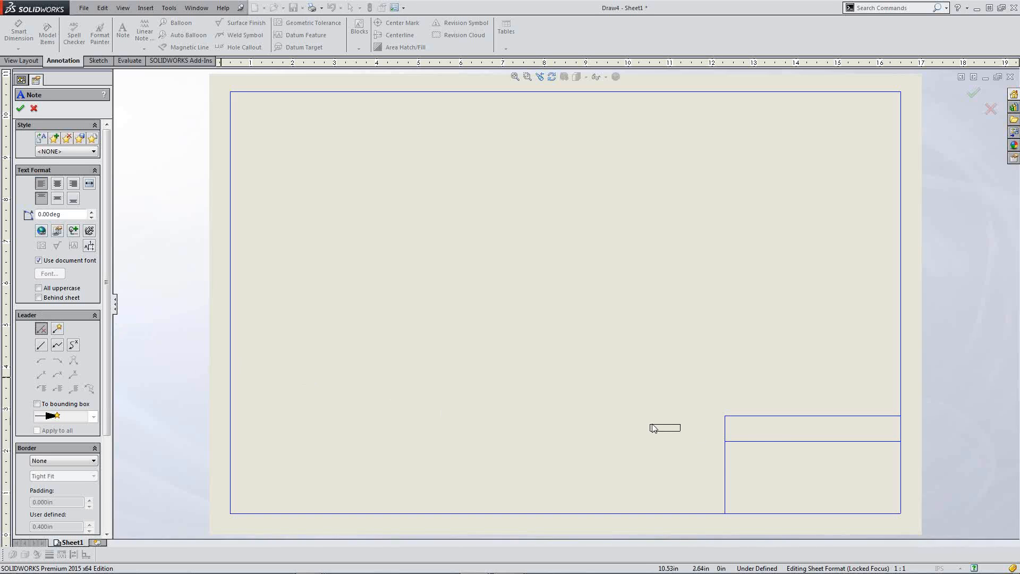
{"action": "left_click", "coordinate": [741, 433]}
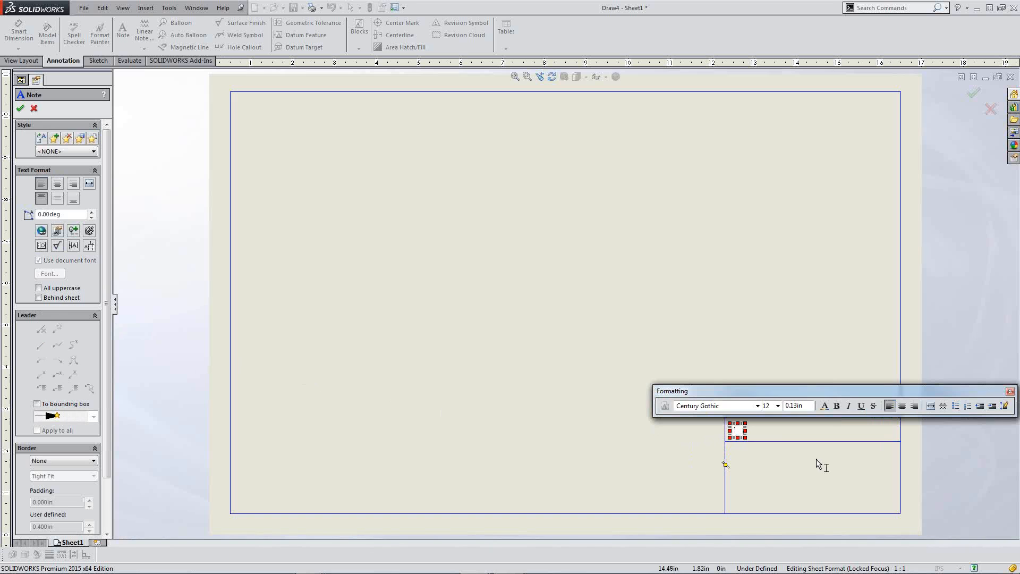
{"action": "type", "text": "DesignPoint Soluti"}
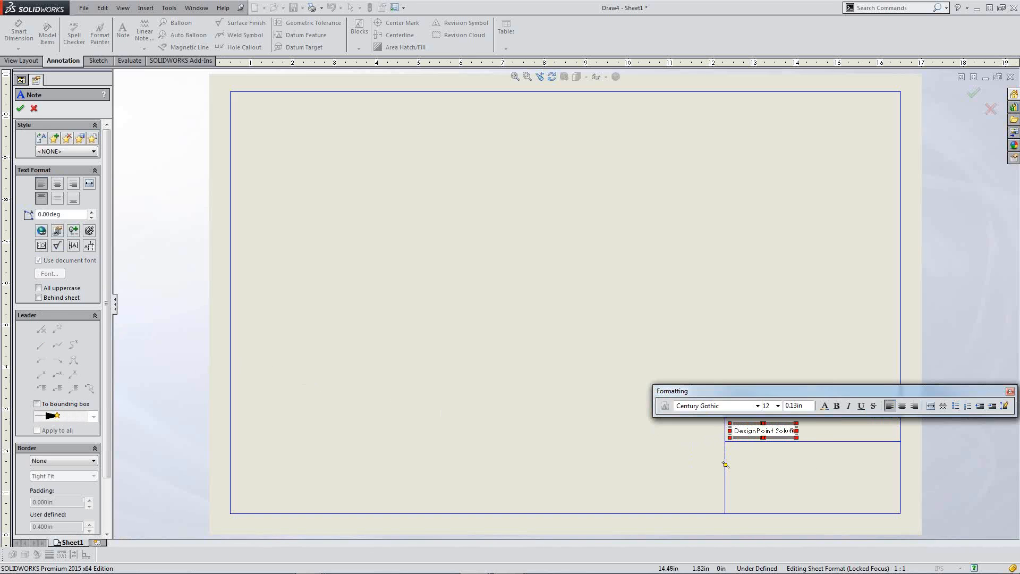
{"action": "type", "text": "ons"}
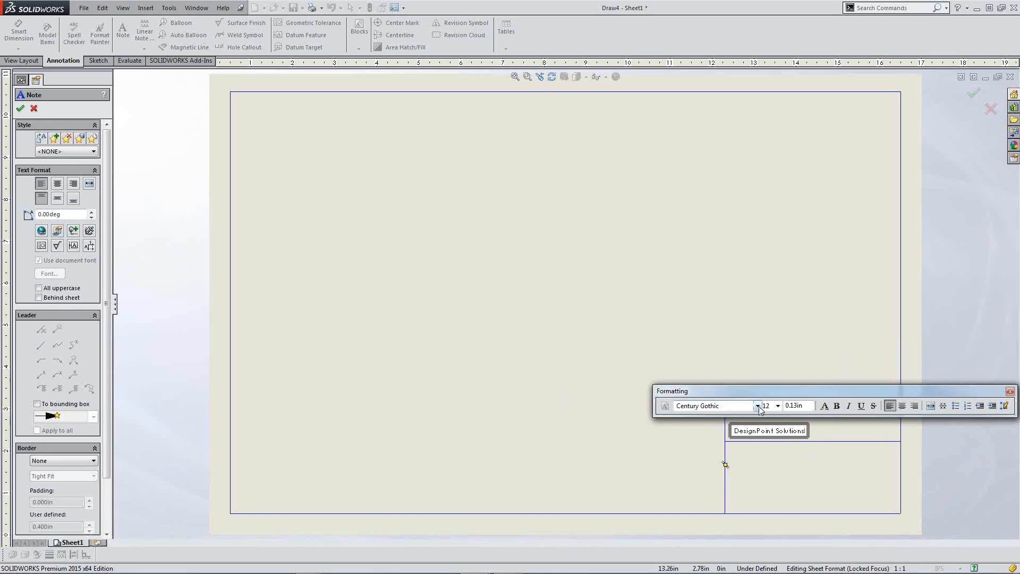
{"action": "left_click", "coordinate": [778, 405]}
{"action": "left_click", "coordinate": [776, 455]}
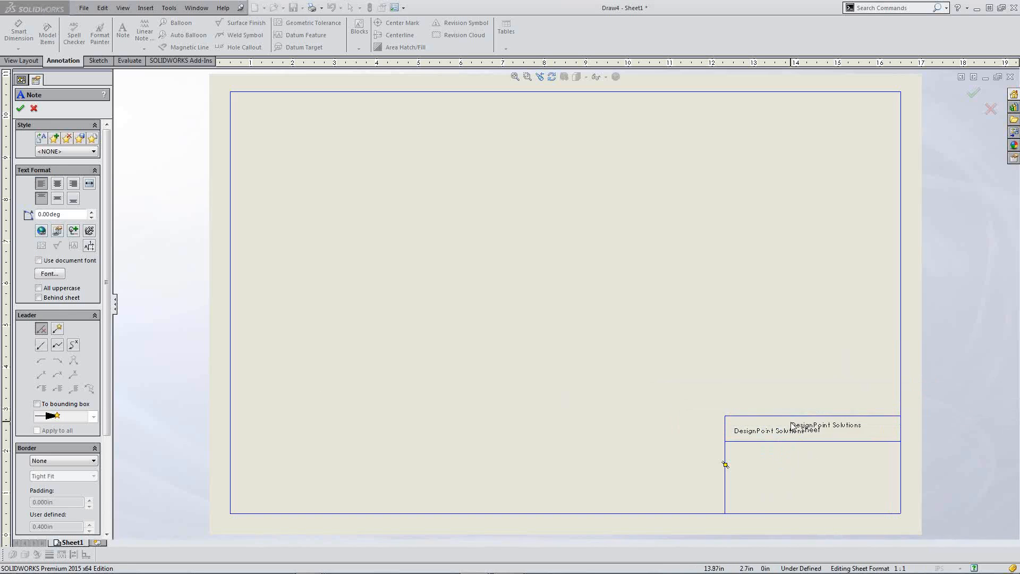
{"action": "key", "text": "Escape"}
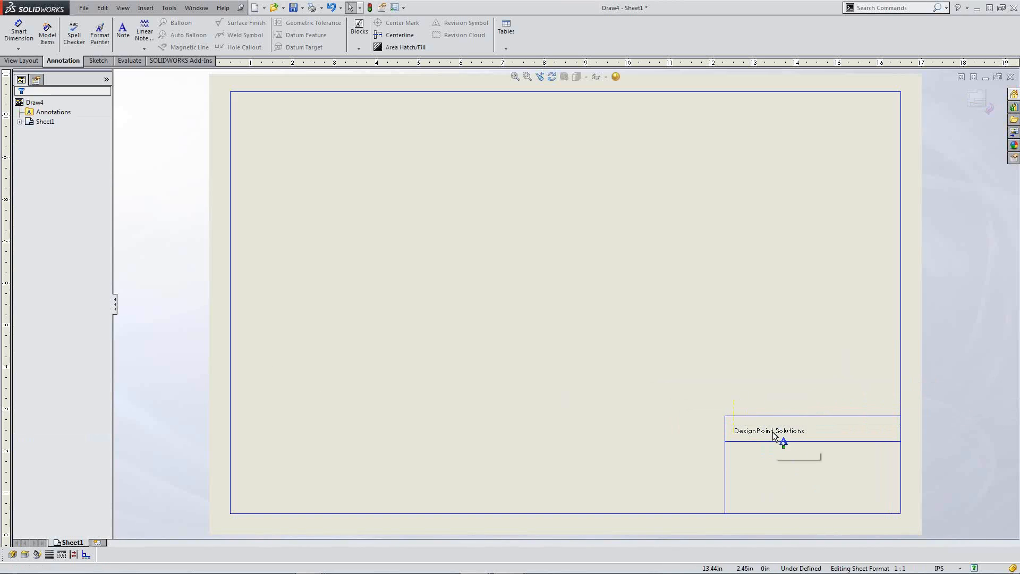
Step: Shift the DesignPoint Solutions note toward the left of the title block's top row
{"action": "left_click_drag", "start_coordinate": [773, 433], "coordinate": [808, 433]}
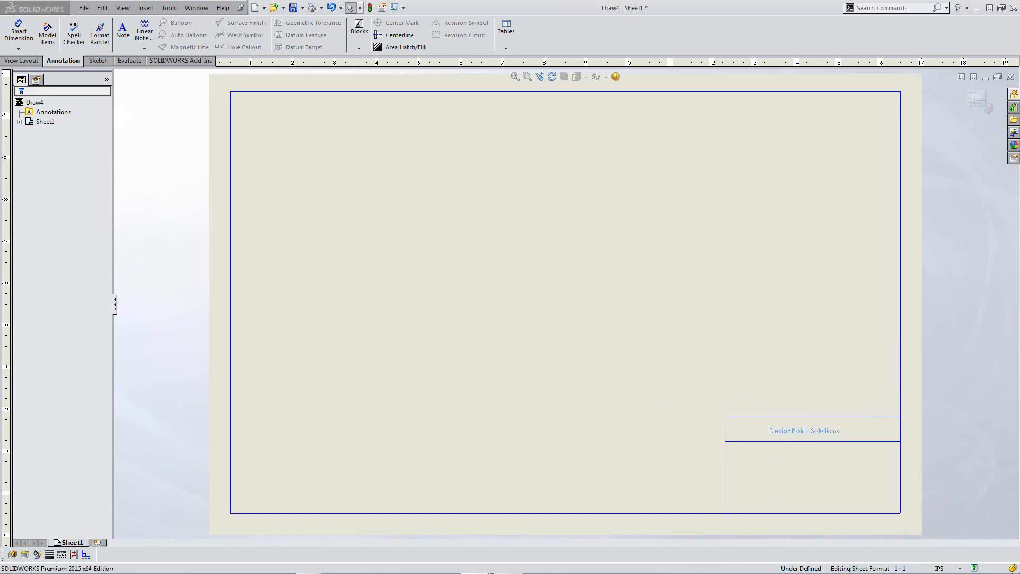
{"action": "left_click", "coordinate": [814, 476]}
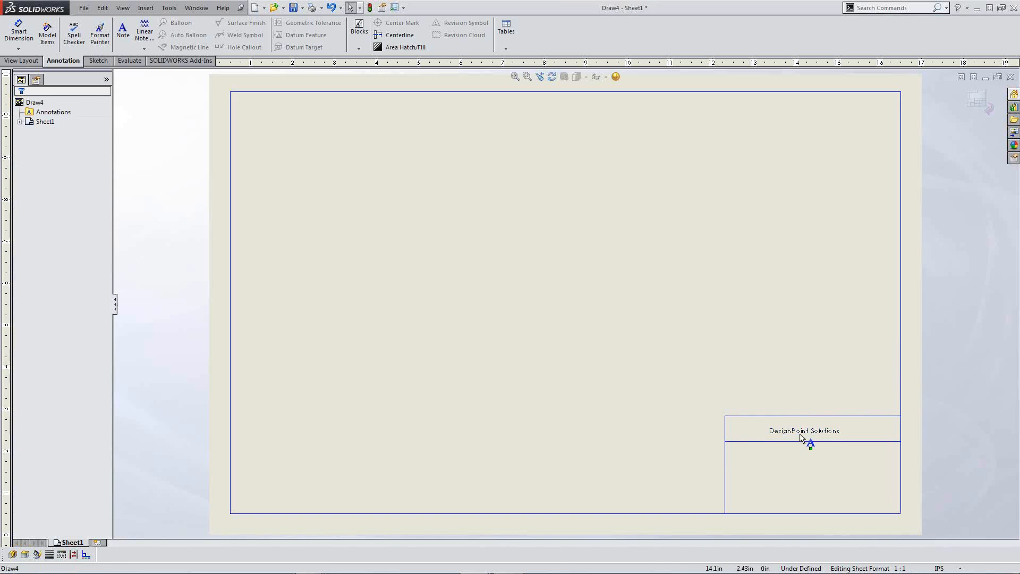
{"action": "left_click_drag", "start_coordinate": [802, 437], "coordinate": [768, 434]}
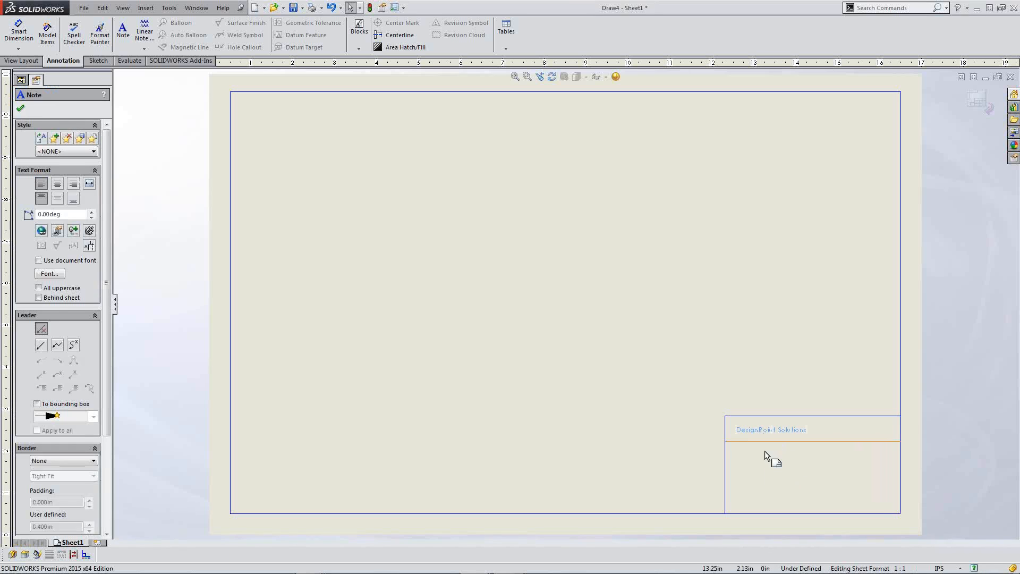
{"action": "double_click", "coordinate": [765, 432]}
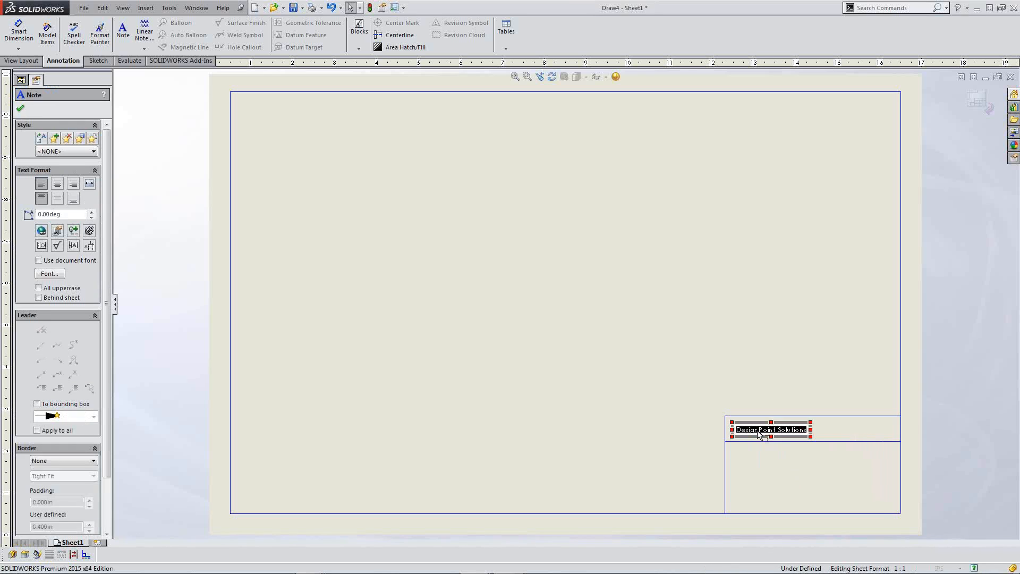
{"action": "left_click", "coordinate": [805, 431]}
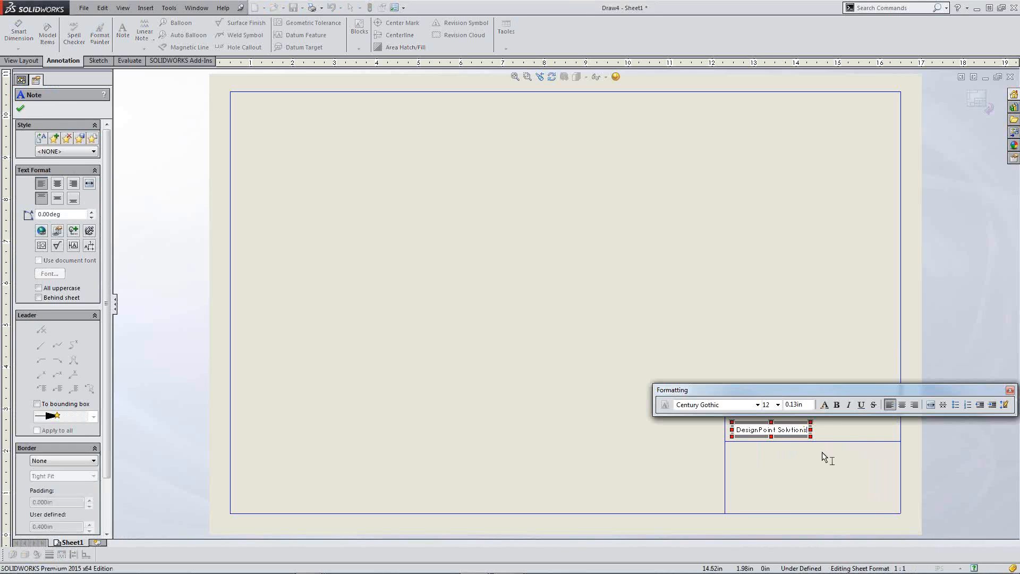
{"action": "type", "text": ","}
{"action": "left_click", "coordinate": [57, 231]}
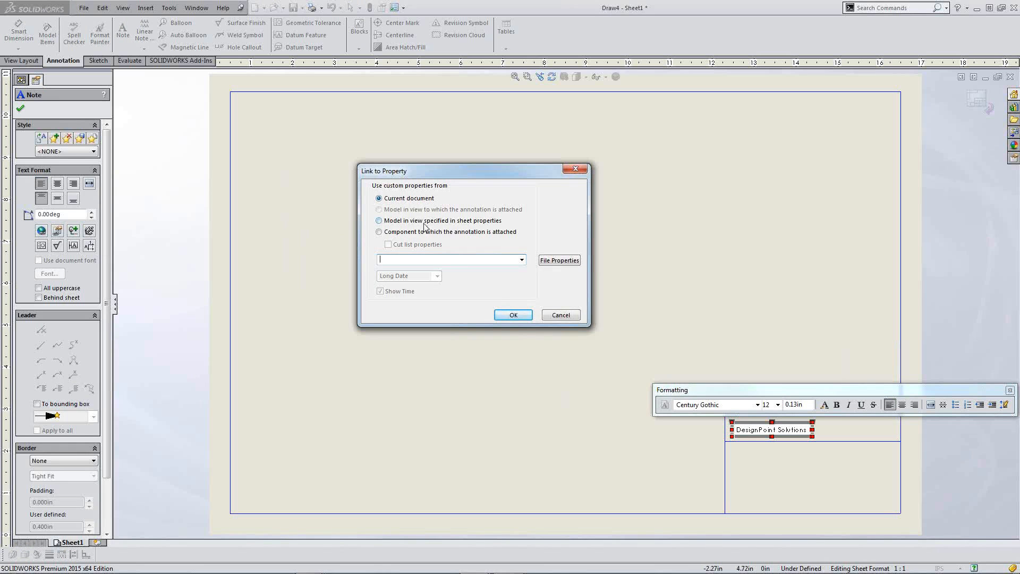
{"action": "left_click", "coordinate": [521, 259]}
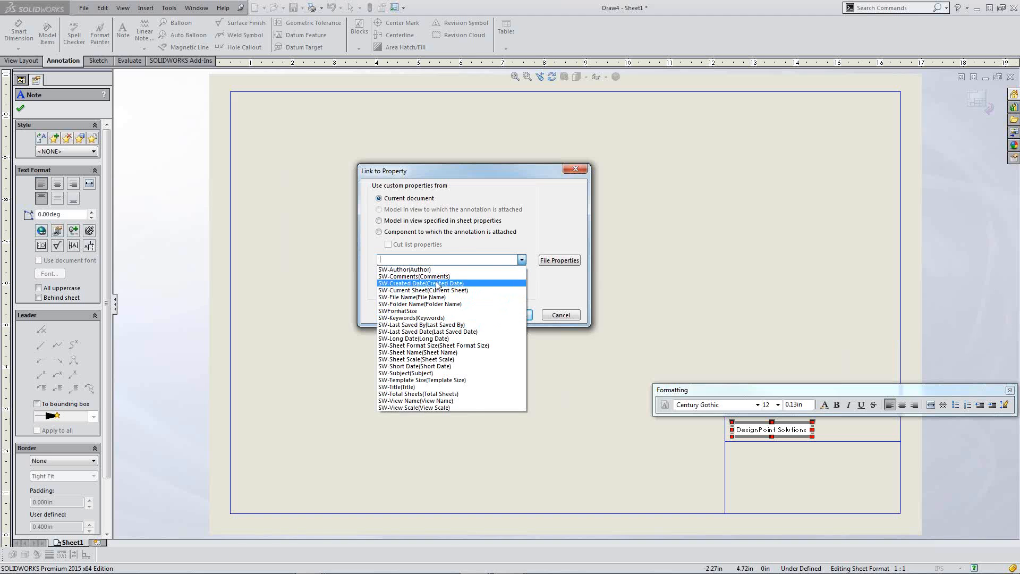
{"action": "left_click", "coordinate": [459, 298]}
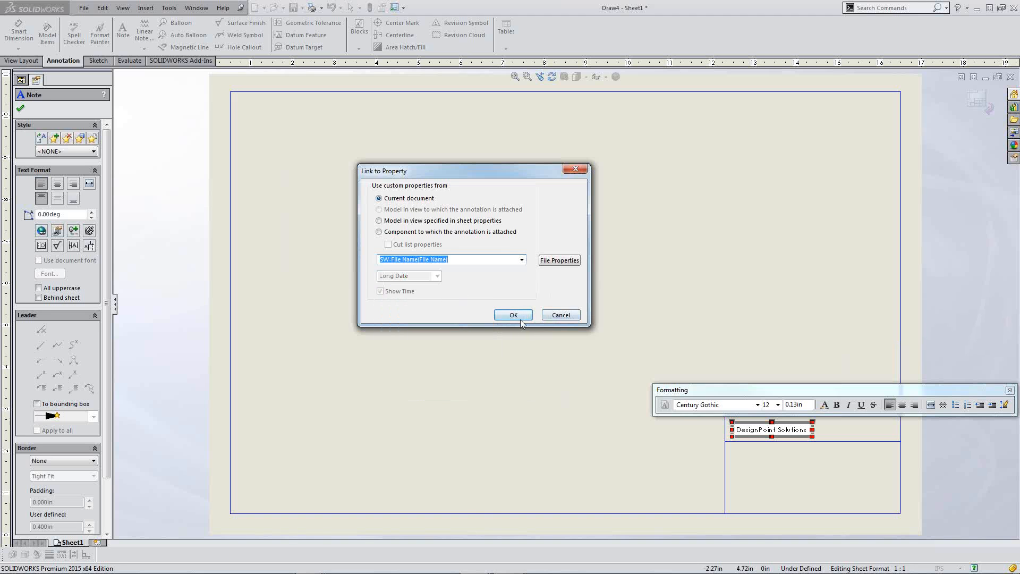
{"action": "left_click", "coordinate": [558, 260]}
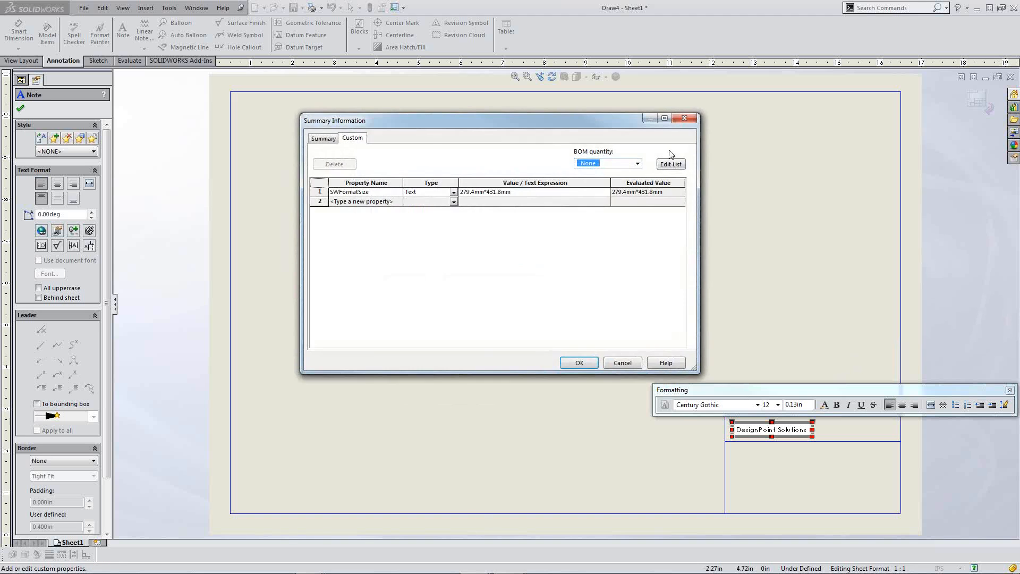
{"action": "left_click", "coordinate": [685, 118]}
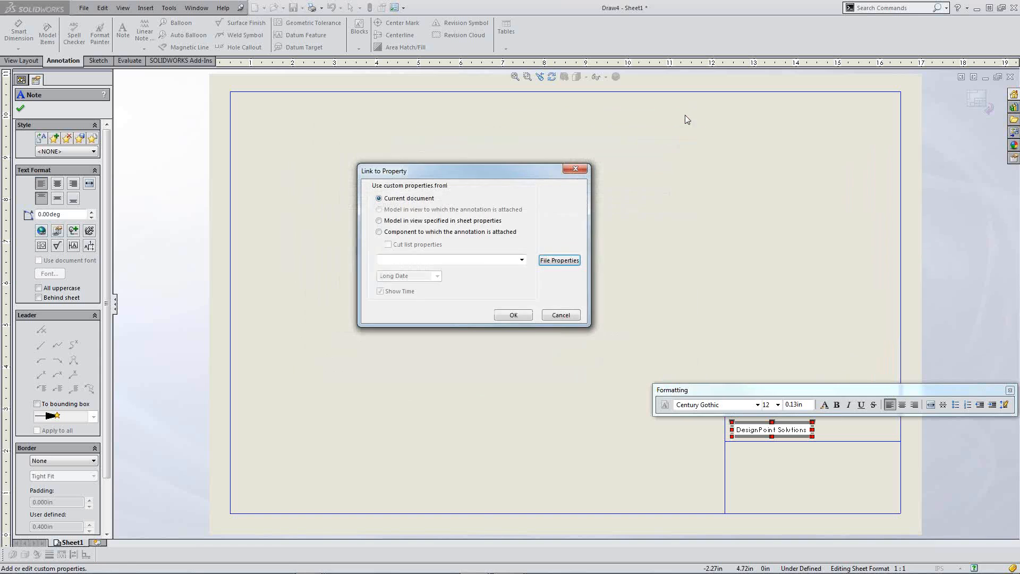
{"action": "left_click", "coordinate": [513, 315]}
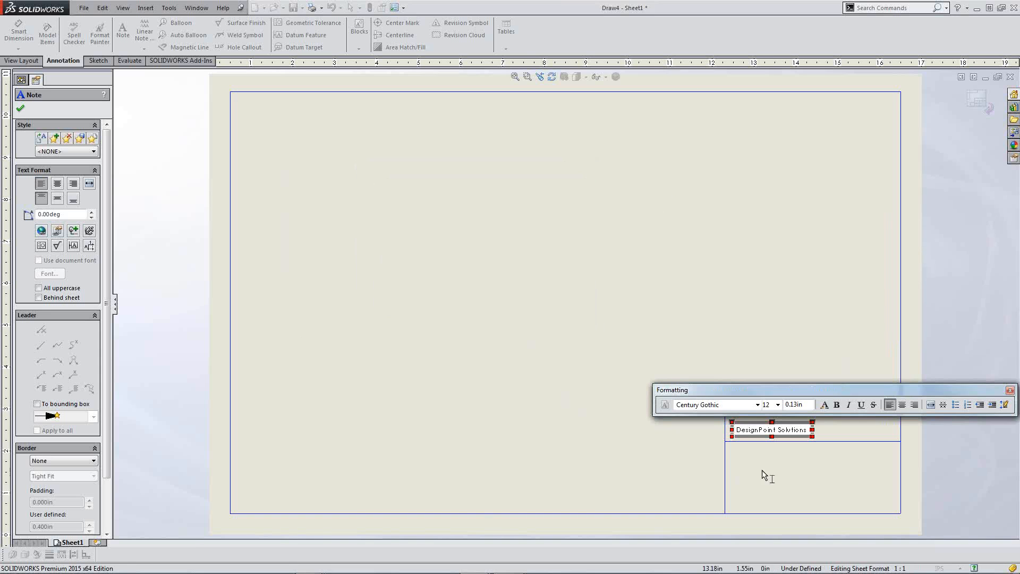
{"action": "key", "text": "Escape"}
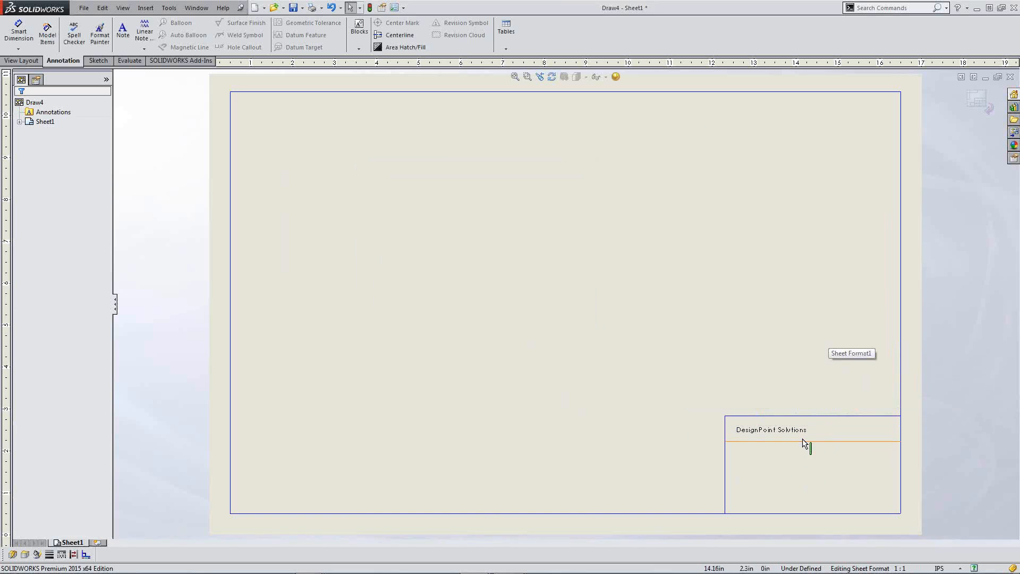
Step: Begin inserting an object created from an existing file and browse for it
{"action": "left_click", "coordinate": [146, 8]}
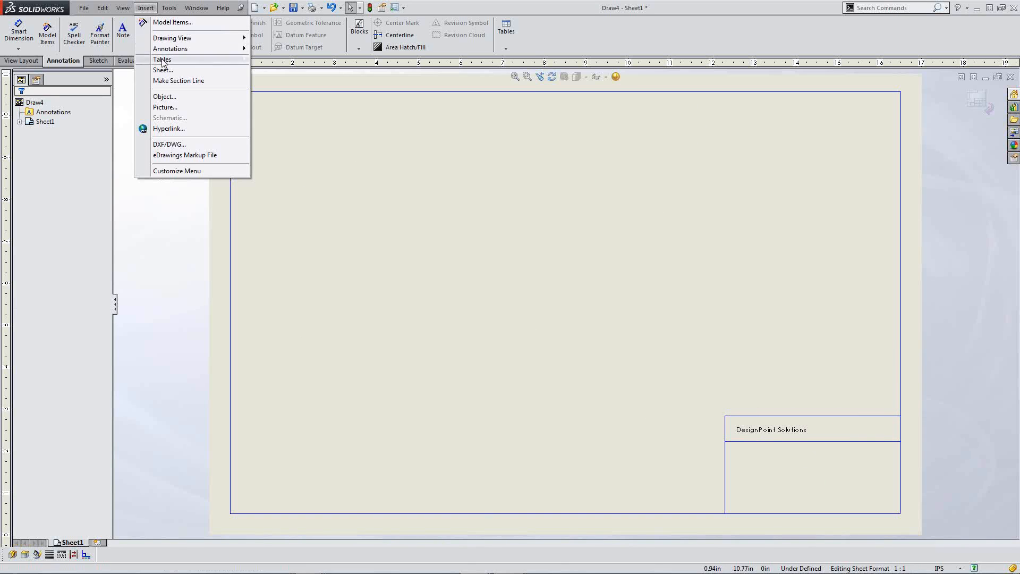
{"action": "left_click", "coordinate": [165, 96]}
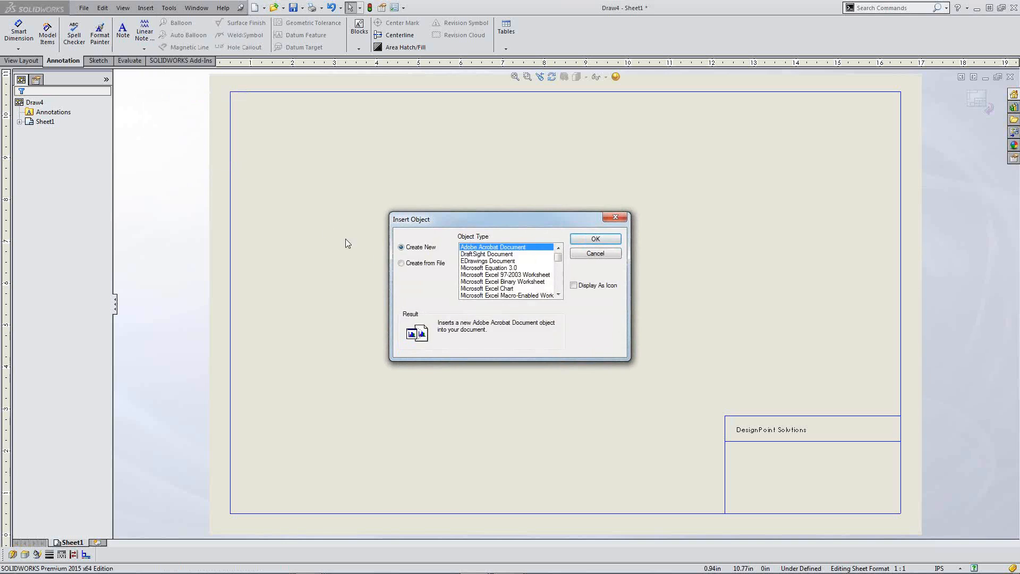
{"action": "left_click", "coordinate": [401, 264]}
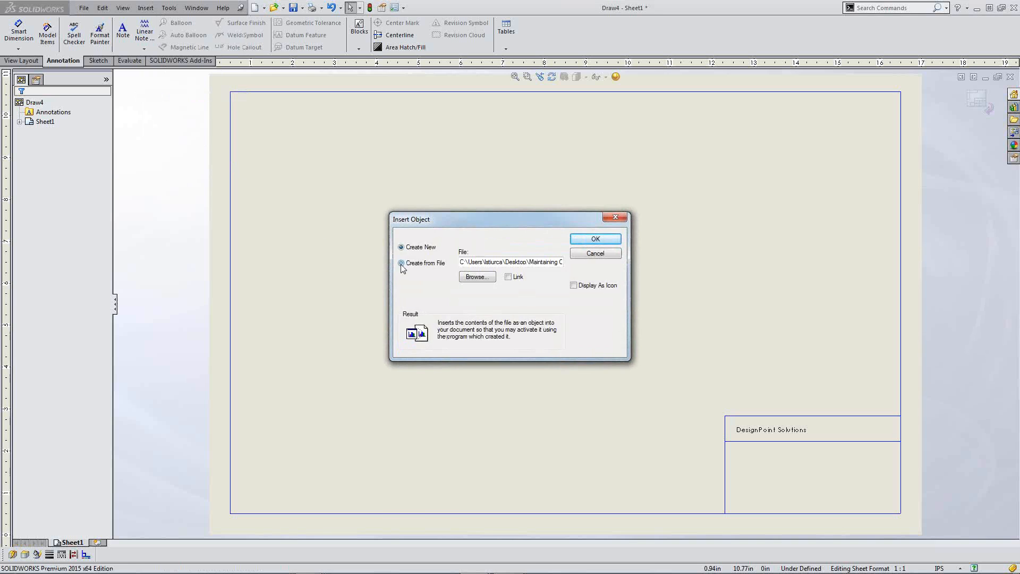
{"action": "left_click", "coordinate": [488, 278]}
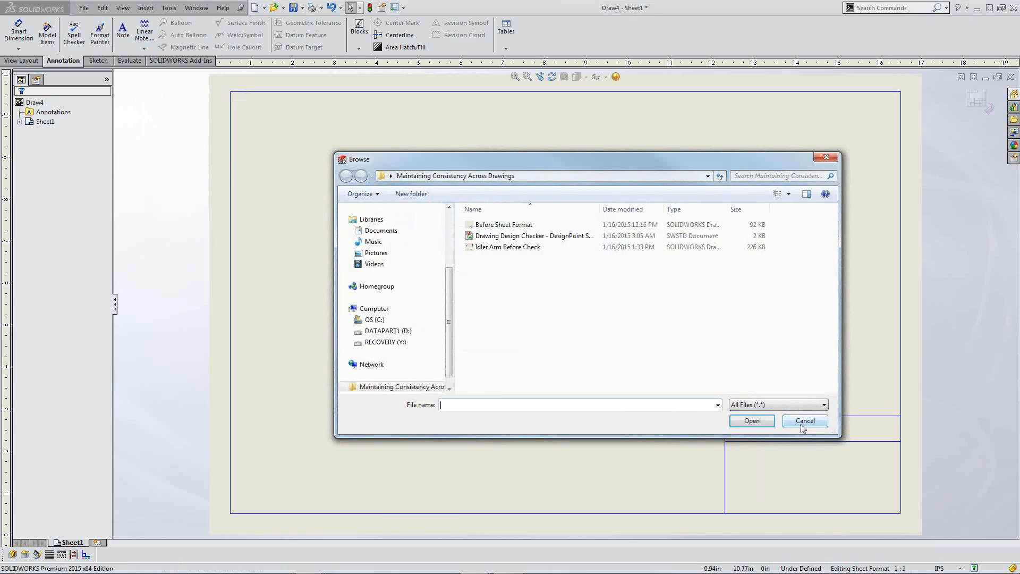
Step: Cancel the object insertion, exit sheet format editing, and close Draw4 without saving
{"action": "left_click", "coordinate": [804, 424]}
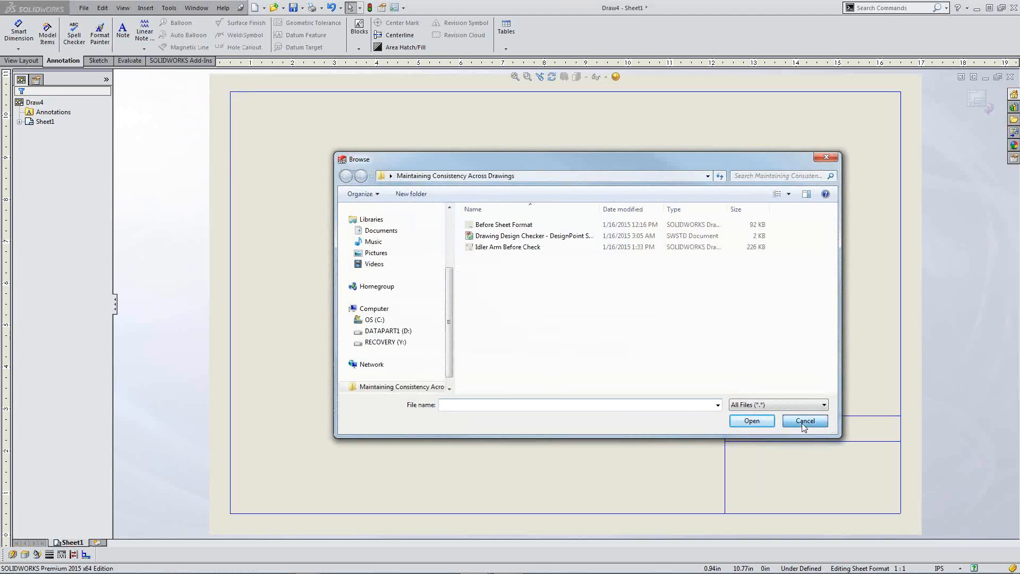
{"action": "left_click", "coordinate": [594, 254]}
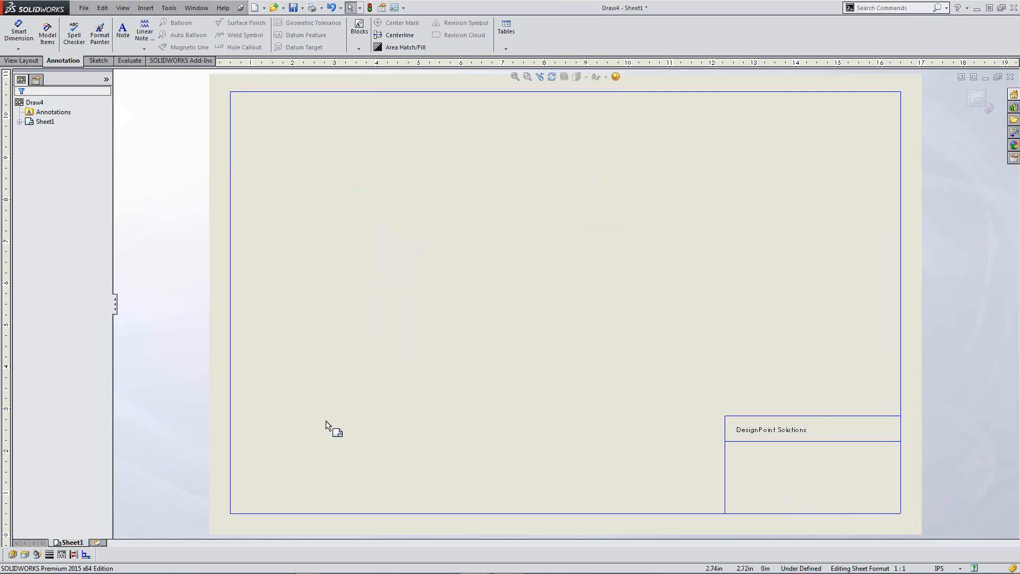
{"action": "left_click", "coordinate": [977, 102]}
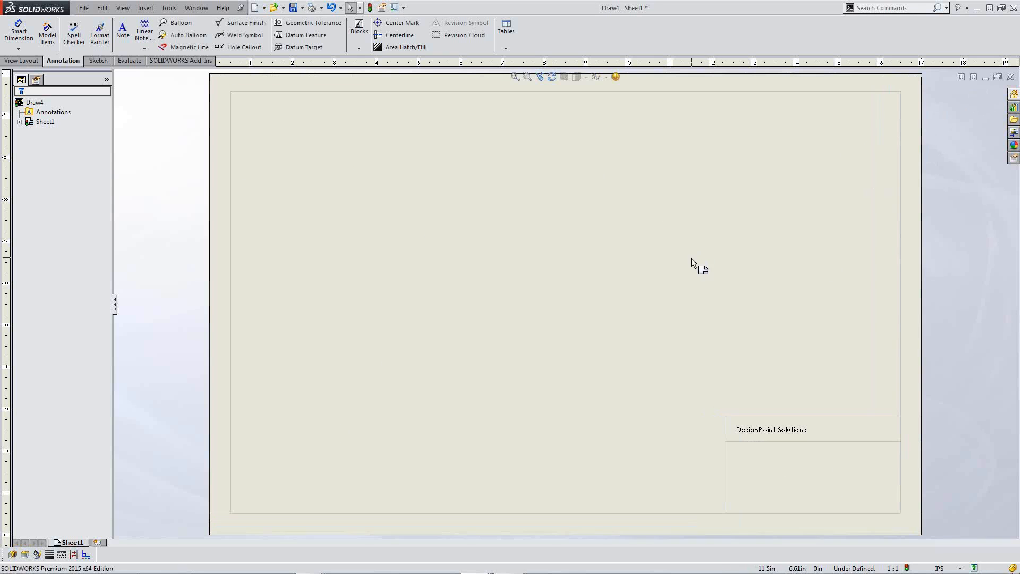
{"action": "left_click", "coordinate": [1010, 77]}
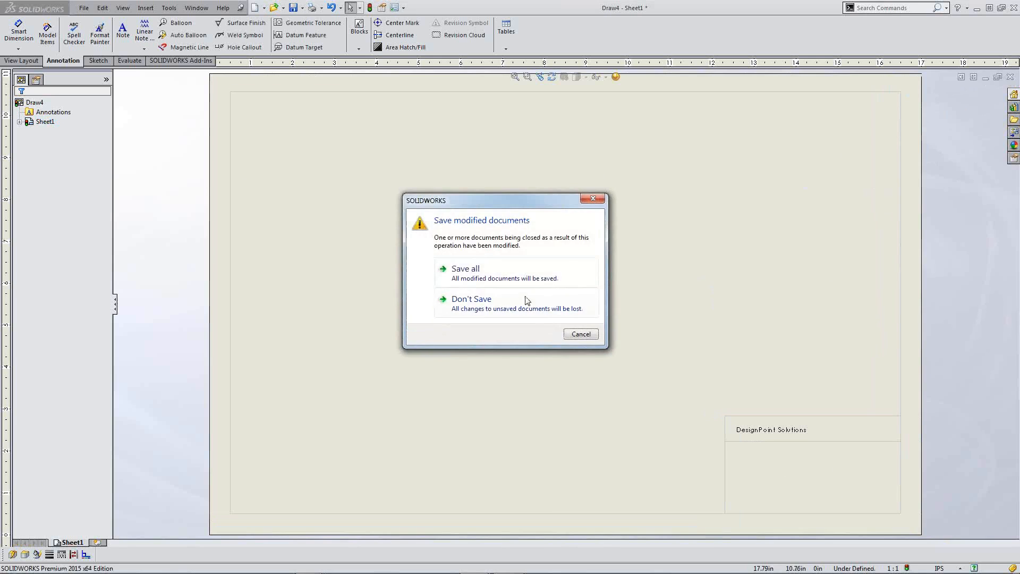
{"action": "left_click", "coordinate": [479, 308]}
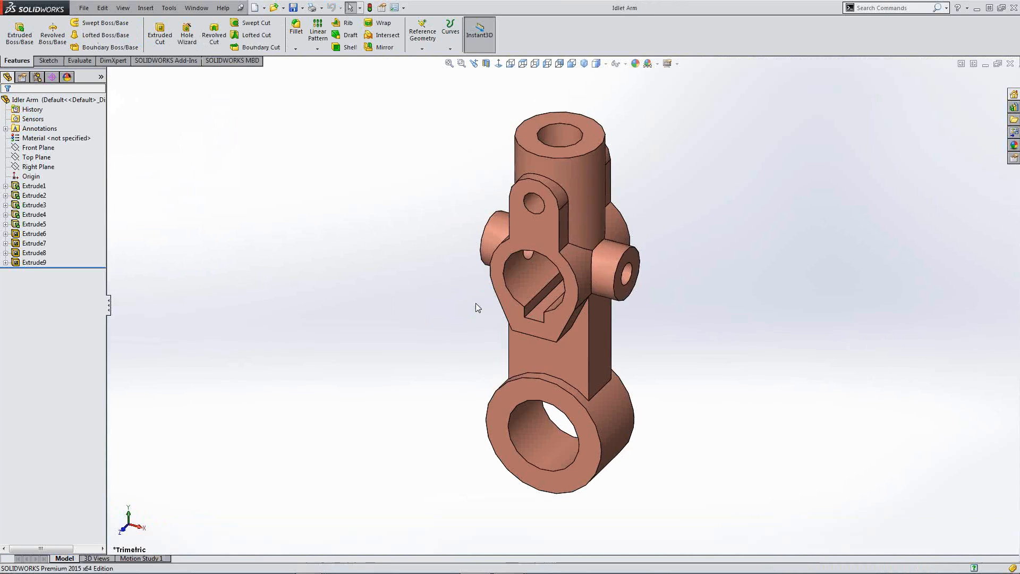
Step: Open the Before Sheet Format drawing from Recent Documents
{"action": "key", "text": "r"}
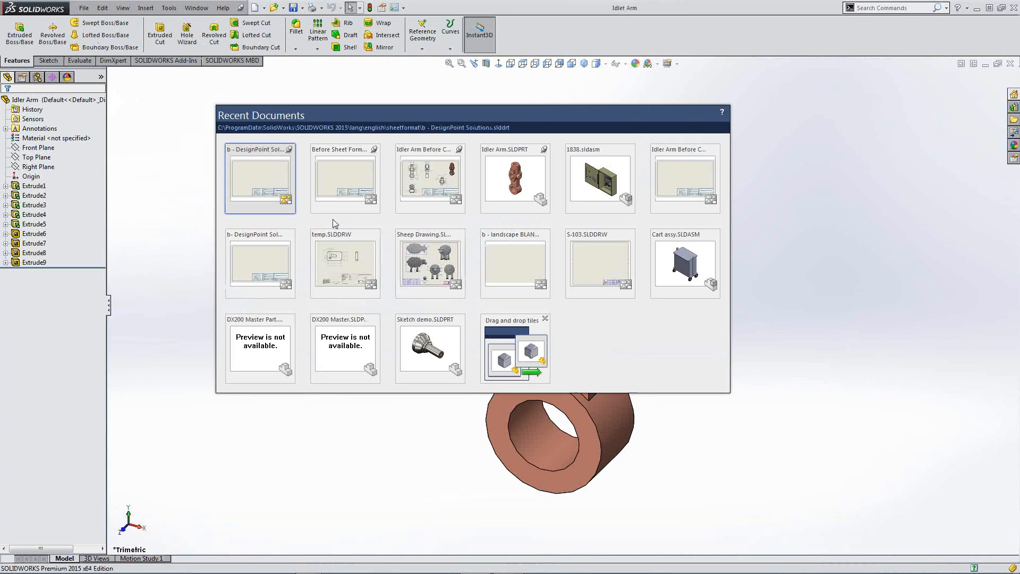
{"action": "mouse_move", "coordinate": [264, 183]}
{"action": "left_click", "coordinate": [317, 174]}
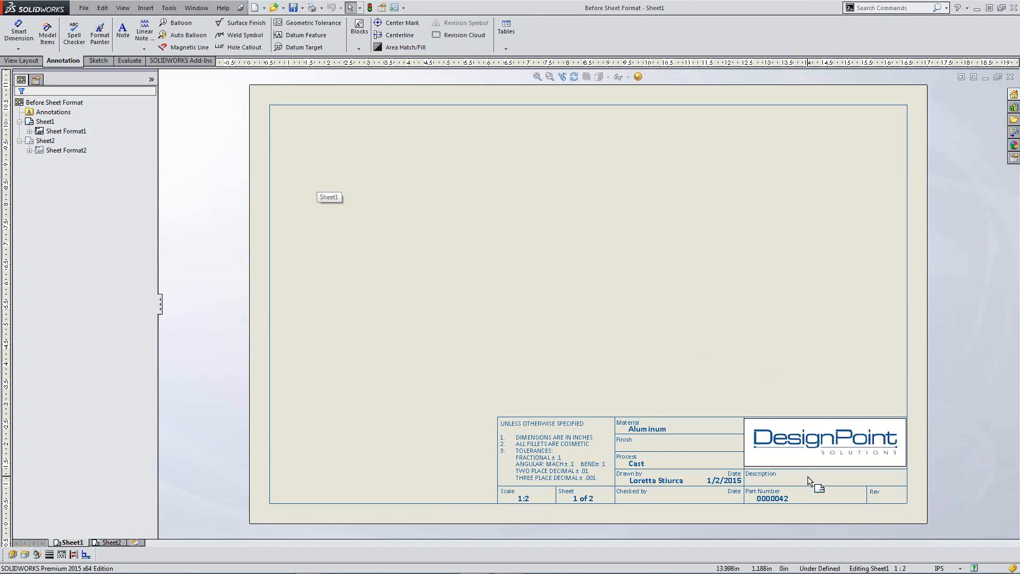
{"action": "scroll", "coordinate": [808, 476], "scroll_direction": "down", "scroll_amount": 2}
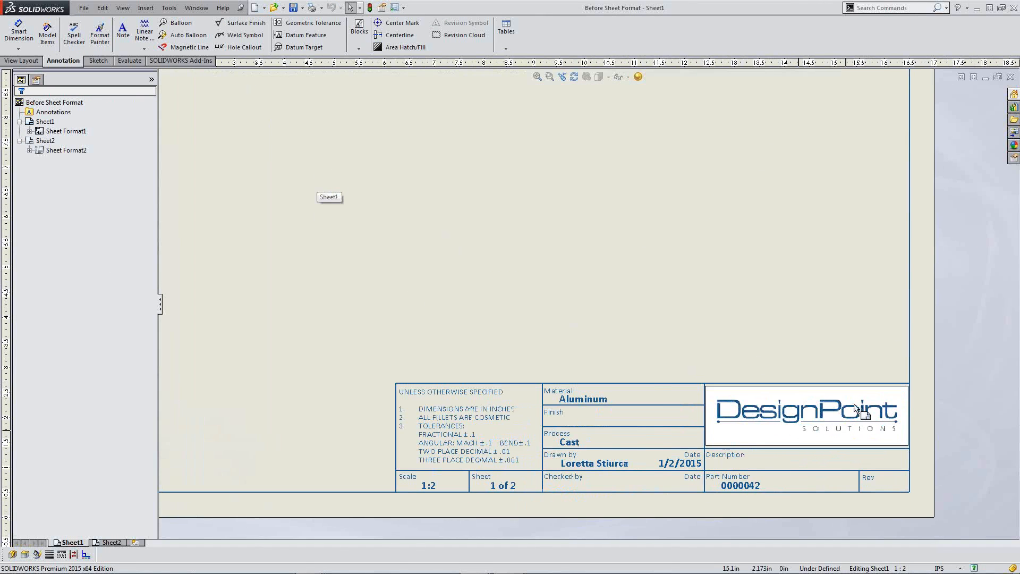
Step: Inspect the finished title block in sheet format editing, then exit it
{"action": "right_click", "coordinate": [648, 284]}
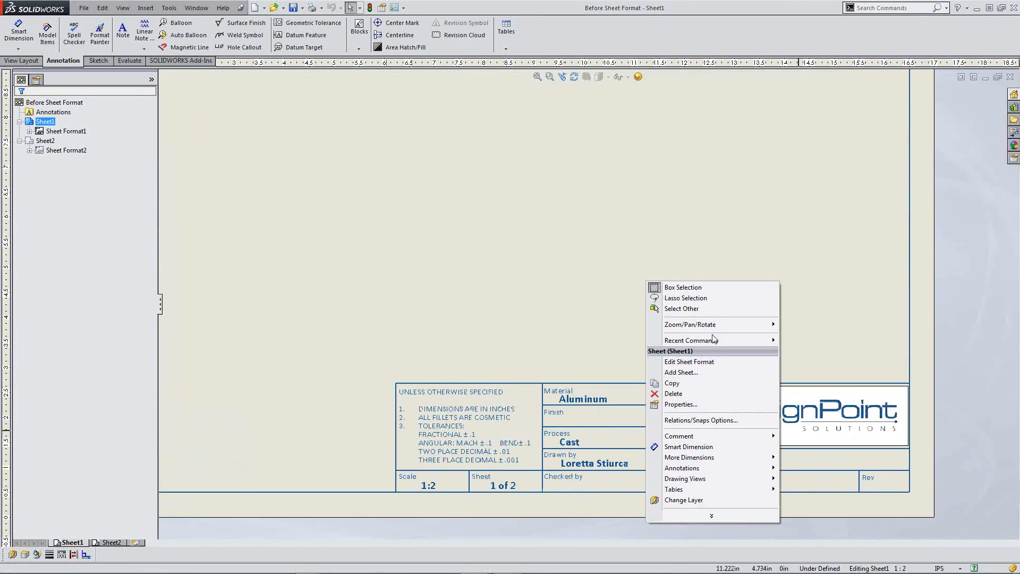
{"action": "left_click", "coordinate": [718, 361]}
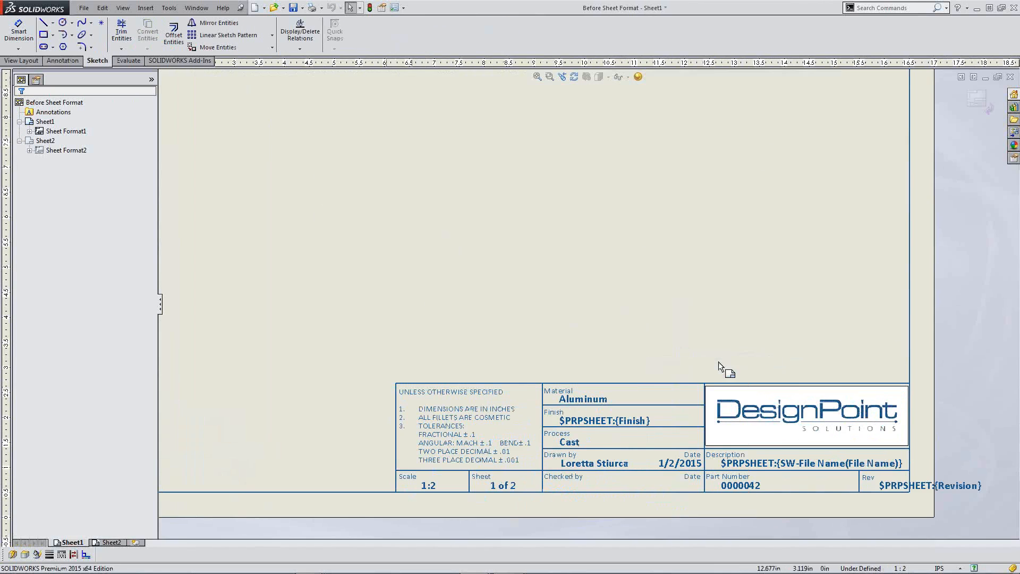
{"action": "scroll", "coordinate": [792, 506], "scroll_direction": "down", "scroll_amount": 1}
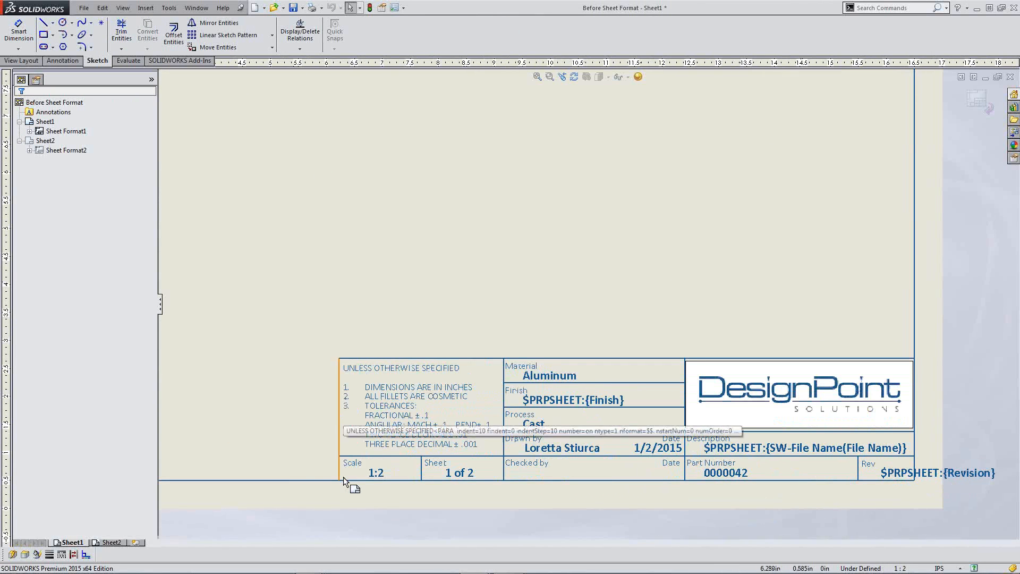
{"action": "left_click", "coordinate": [975, 101]}
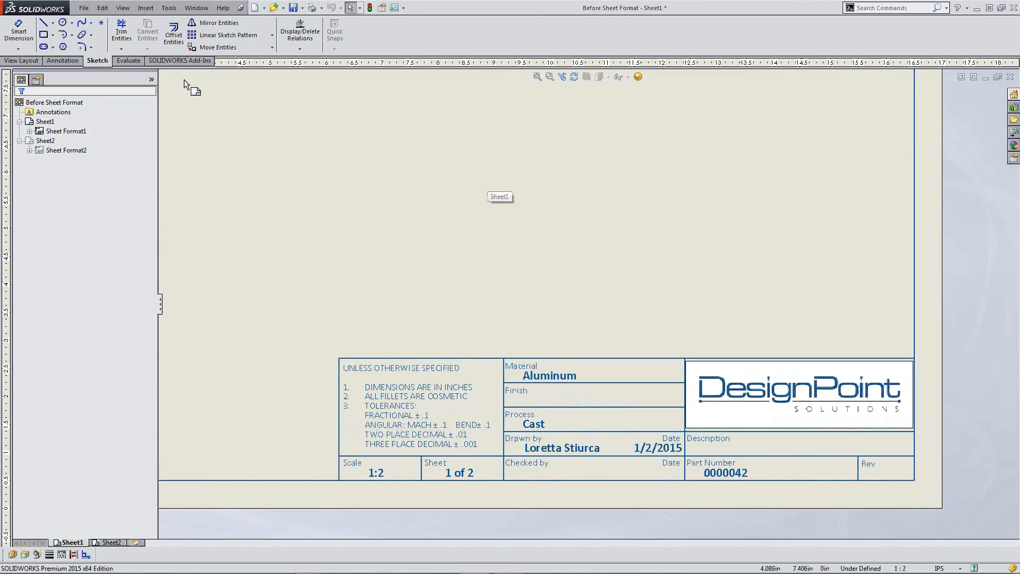
{"action": "left_click", "coordinate": [88, 7]}
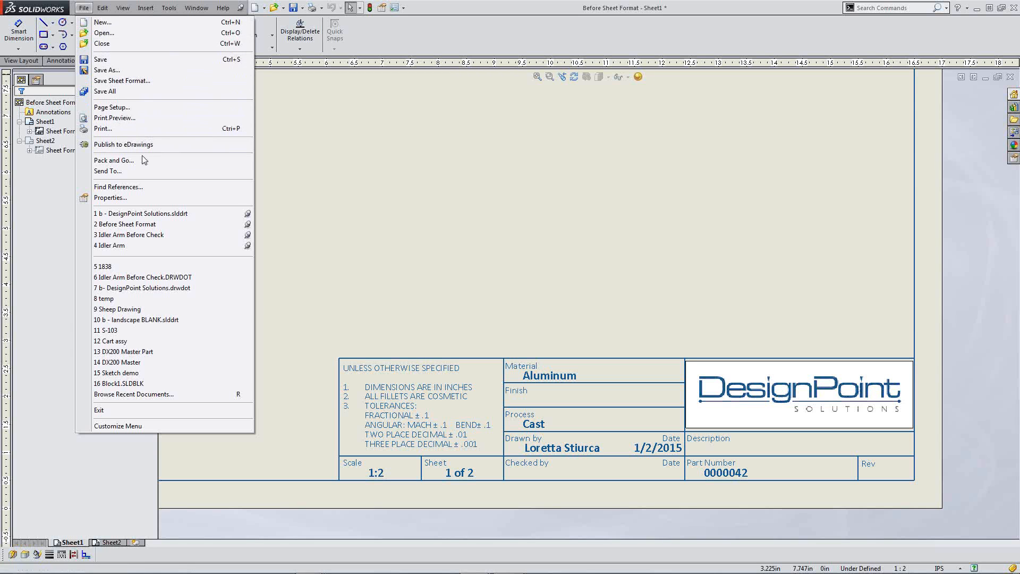
Step: Save the sheet format as 'b - DesignPoint Solutions.slddrt', replacing the existing file
{"action": "left_click", "coordinate": [441, 228]}
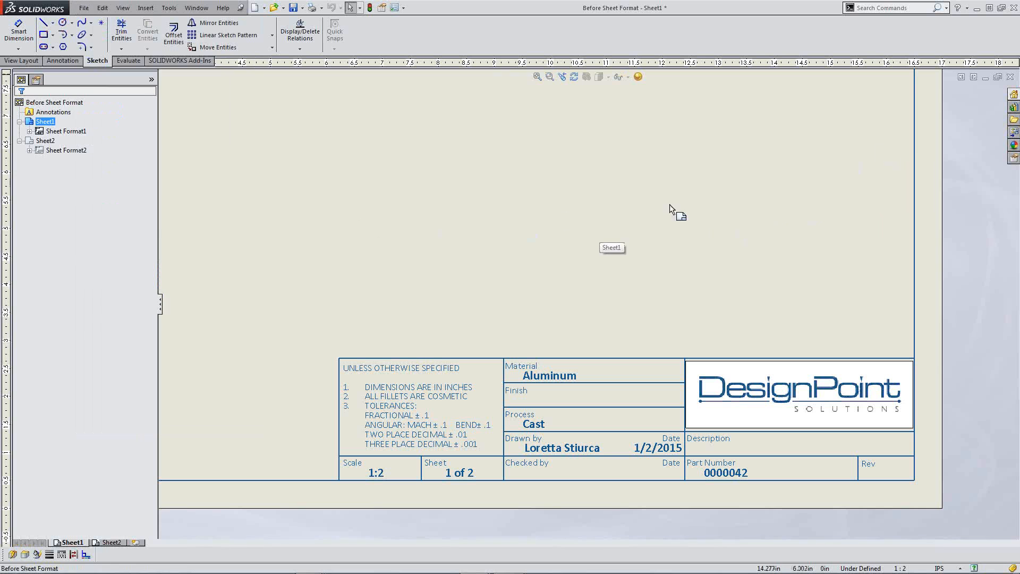
{"action": "left_click", "coordinate": [84, 7]}
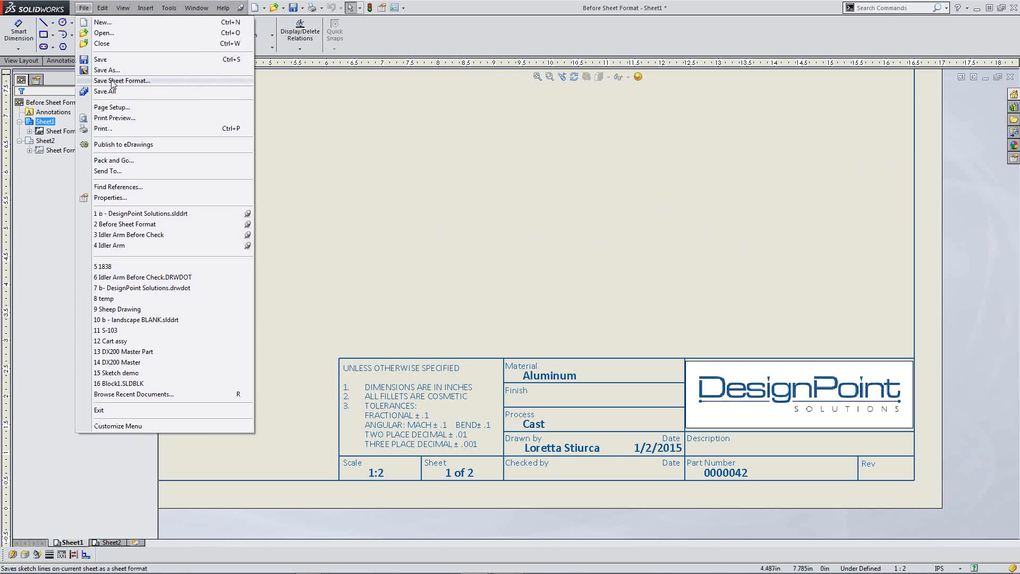
{"action": "left_click", "coordinate": [196, 82]}
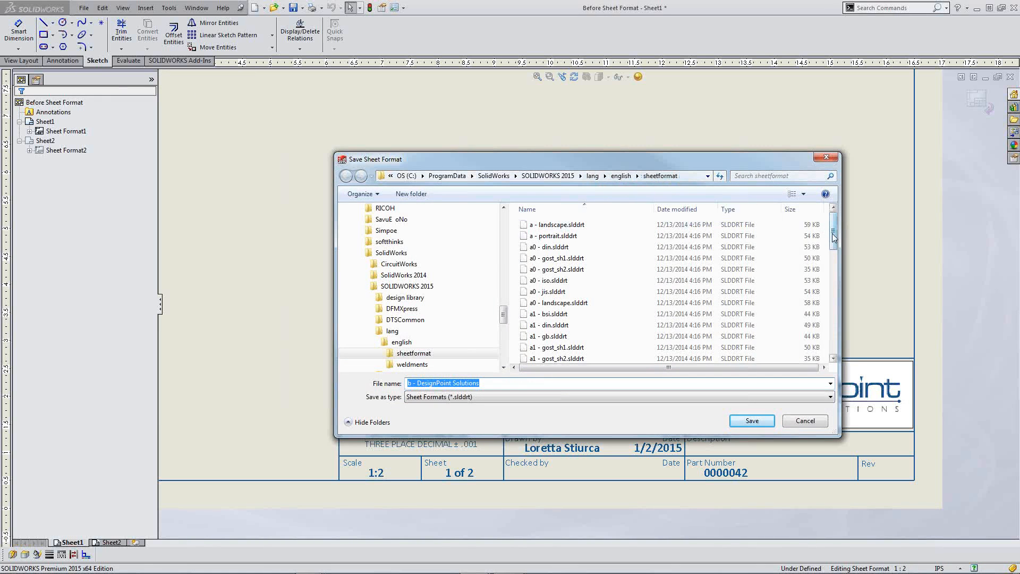
{"action": "left_click_drag", "start_coordinate": [833, 238], "coordinate": [837, 274]}
{"action": "left_click", "coordinate": [752, 421]}
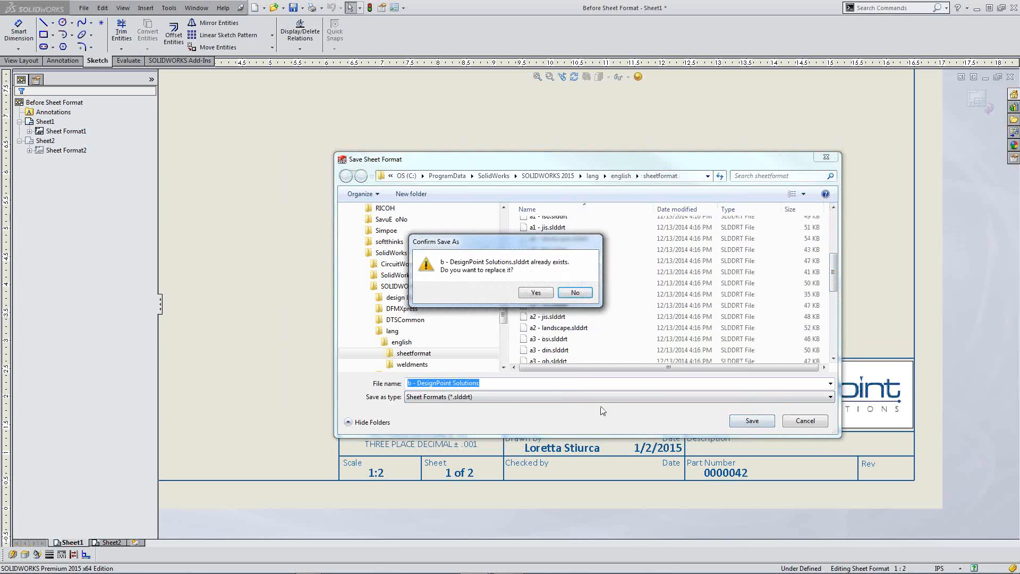
{"action": "left_click", "coordinate": [536, 292]}
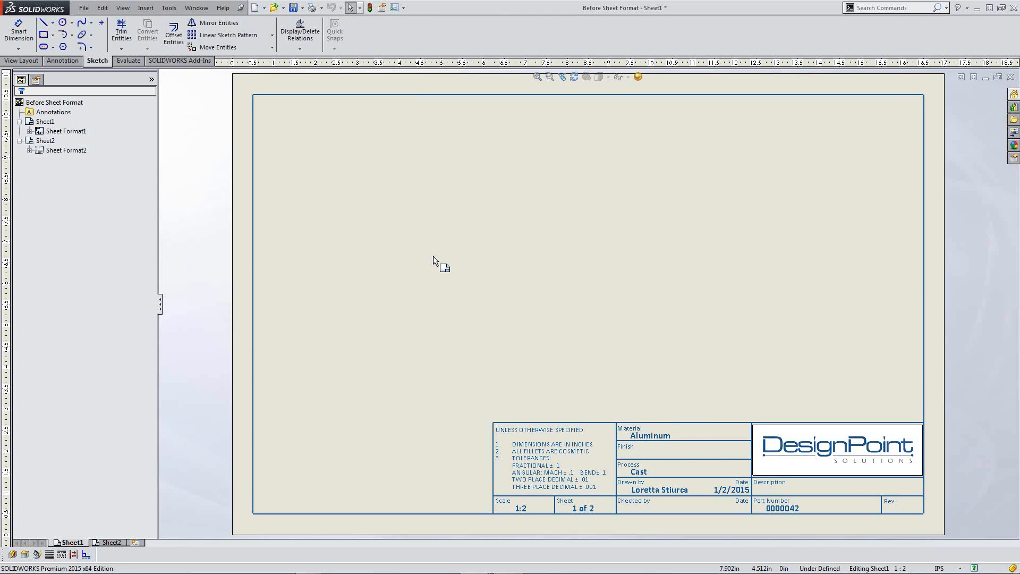
{"action": "left_click", "coordinate": [395, 8]}
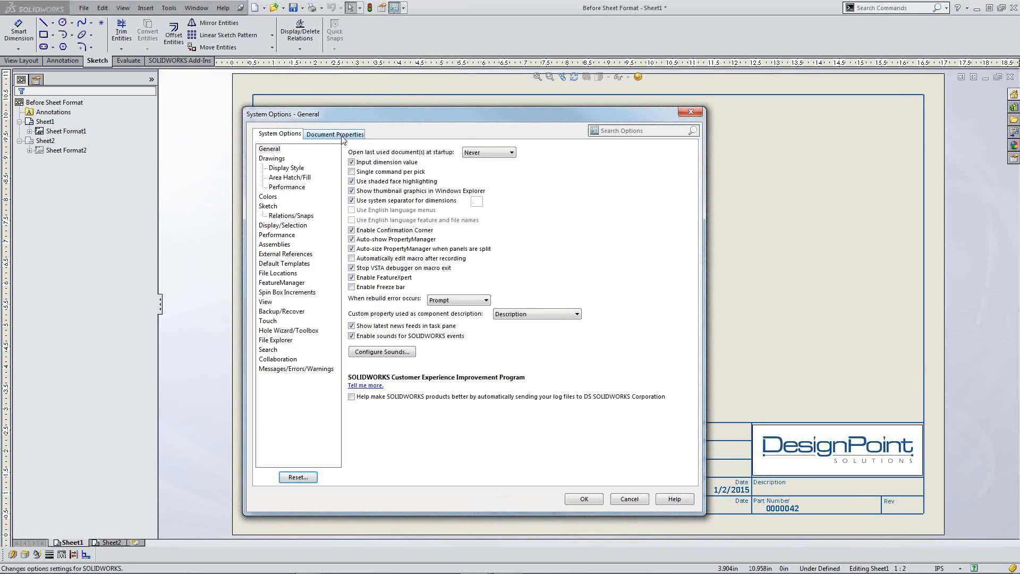
{"action": "left_click", "coordinate": [336, 134]}
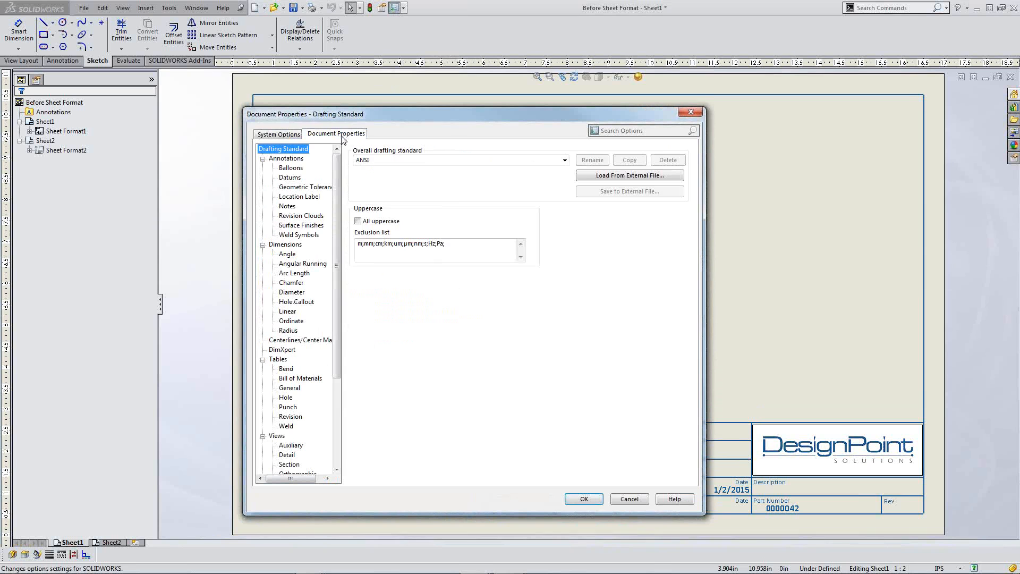
{"action": "left_click", "coordinate": [274, 159]}
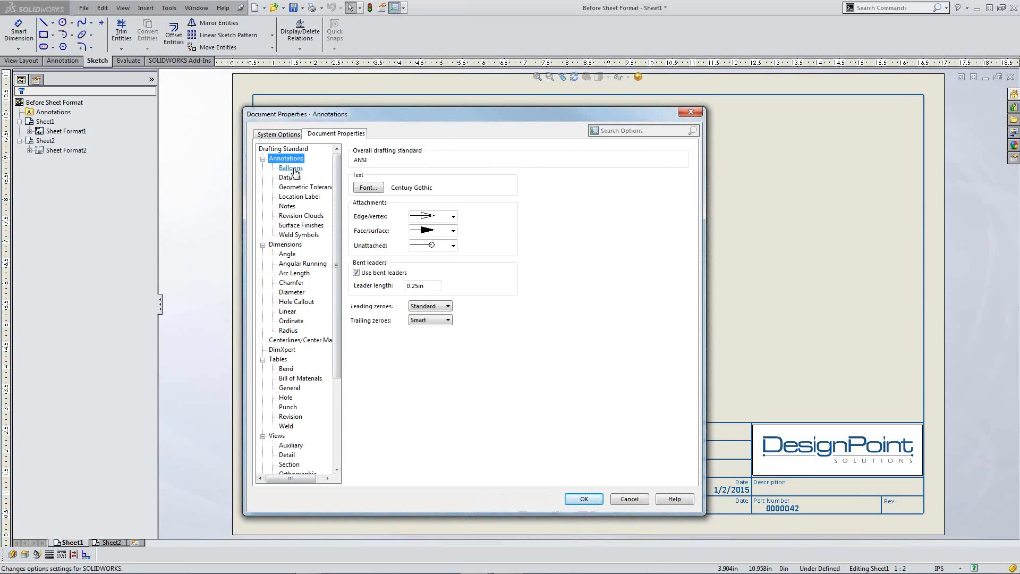
{"action": "left_click", "coordinate": [291, 168]}
{"action": "left_click", "coordinate": [292, 178]}
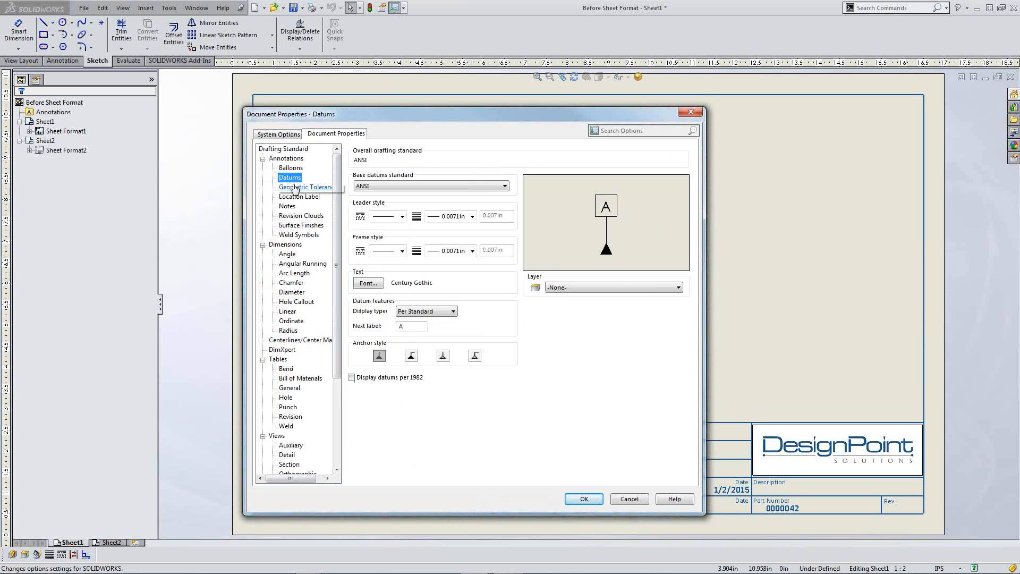
{"action": "left_click", "coordinate": [295, 189]}
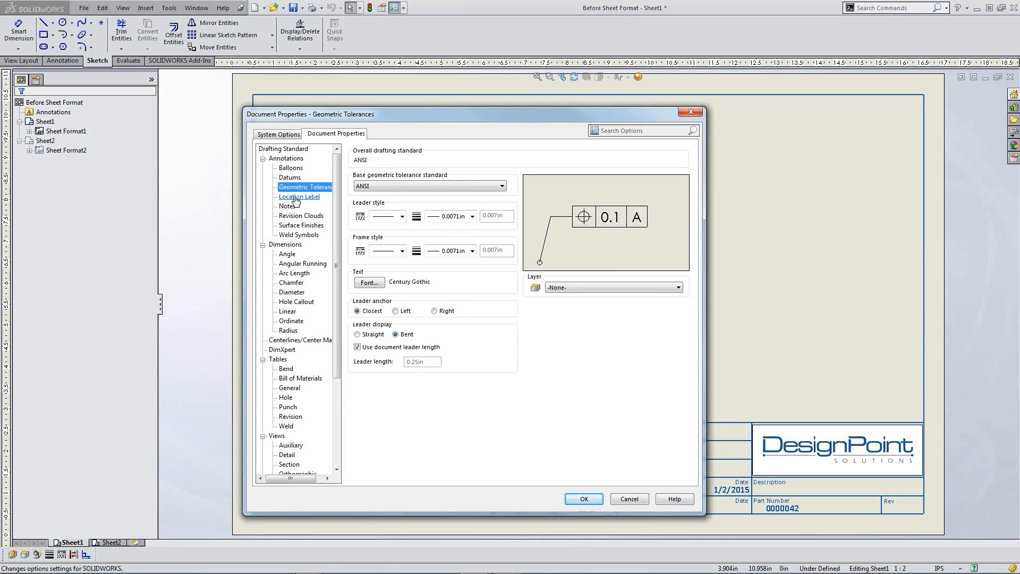
{"action": "left_click", "coordinate": [297, 197]}
{"action": "left_click", "coordinate": [263, 158]}
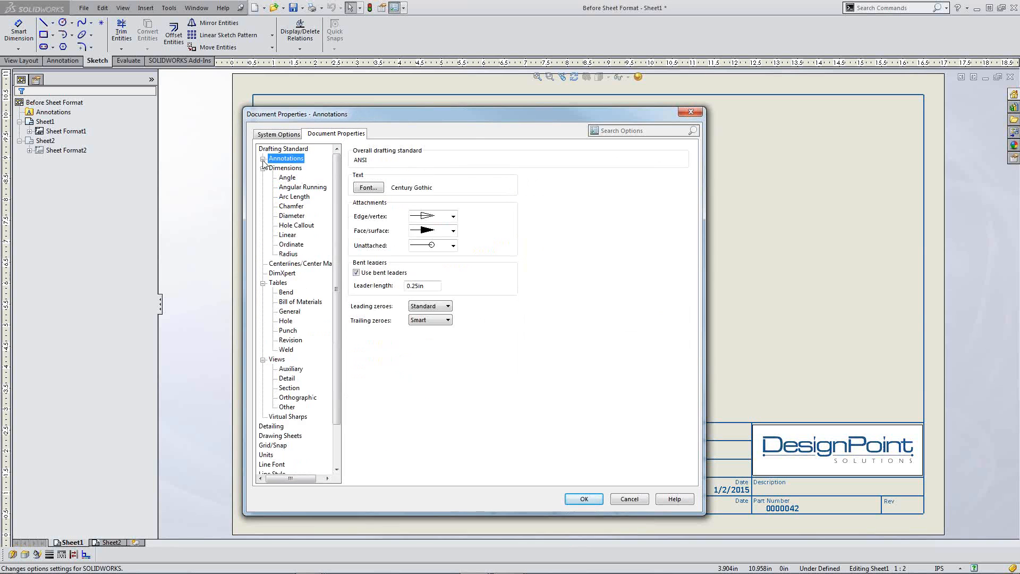
{"action": "left_click", "coordinate": [263, 168]}
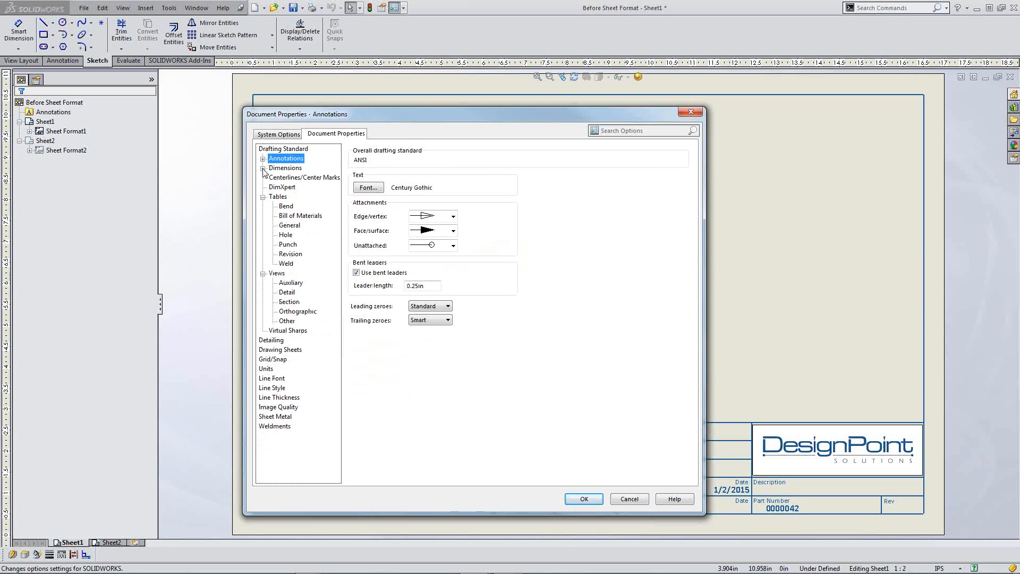
{"action": "left_click", "coordinate": [263, 197]}
{"action": "left_click", "coordinate": [263, 206]}
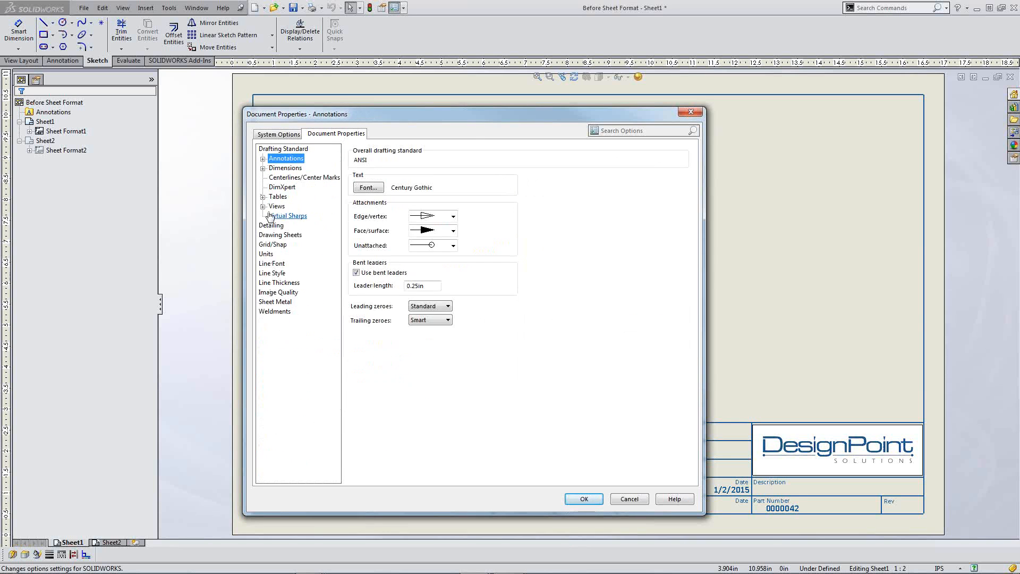
{"action": "left_click", "coordinate": [272, 245]}
{"action": "left_click", "coordinate": [266, 254]}
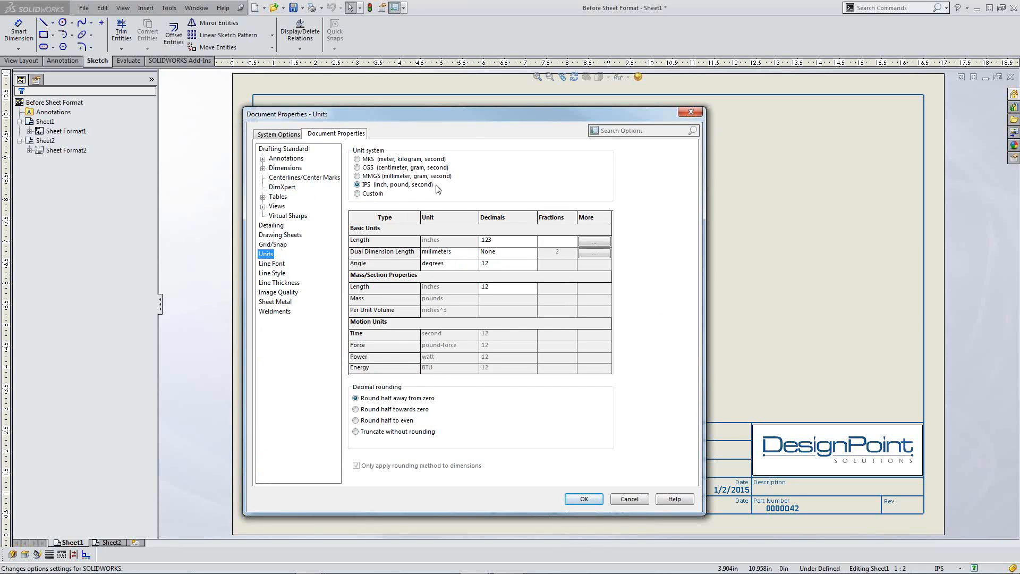
{"action": "left_click", "coordinate": [276, 273]}
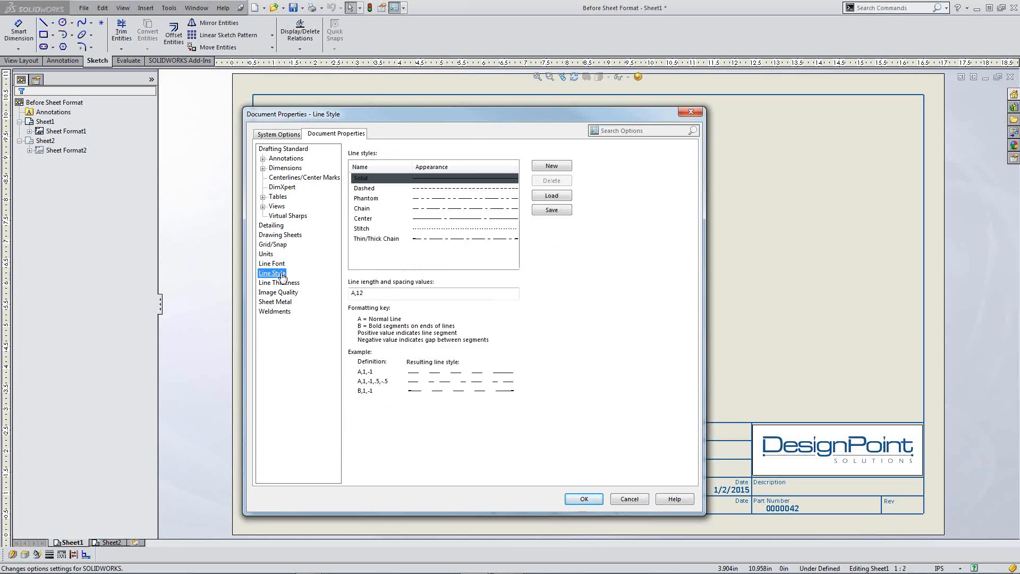
{"action": "left_click", "coordinate": [282, 283]}
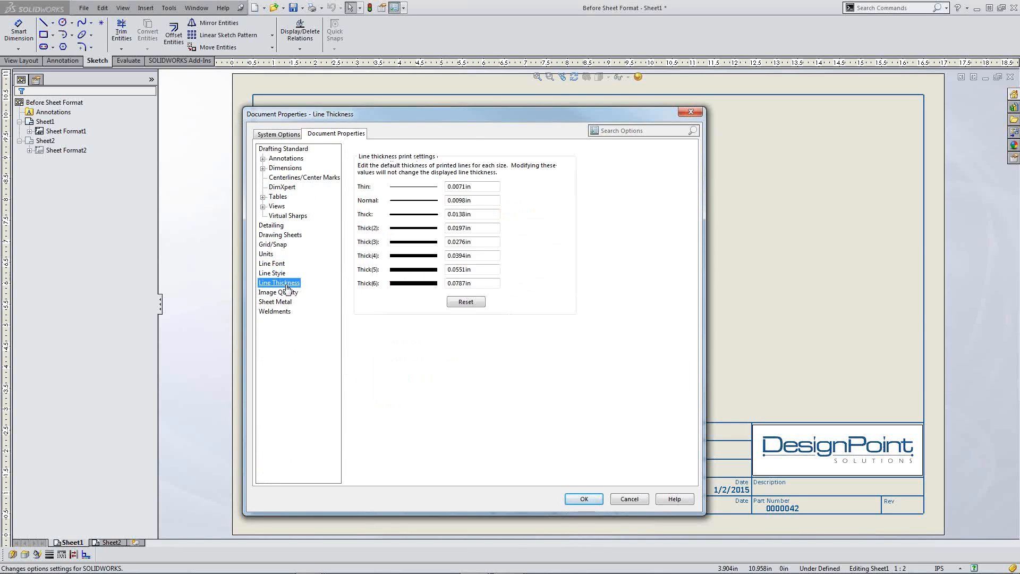
{"action": "left_click", "coordinate": [594, 500]}
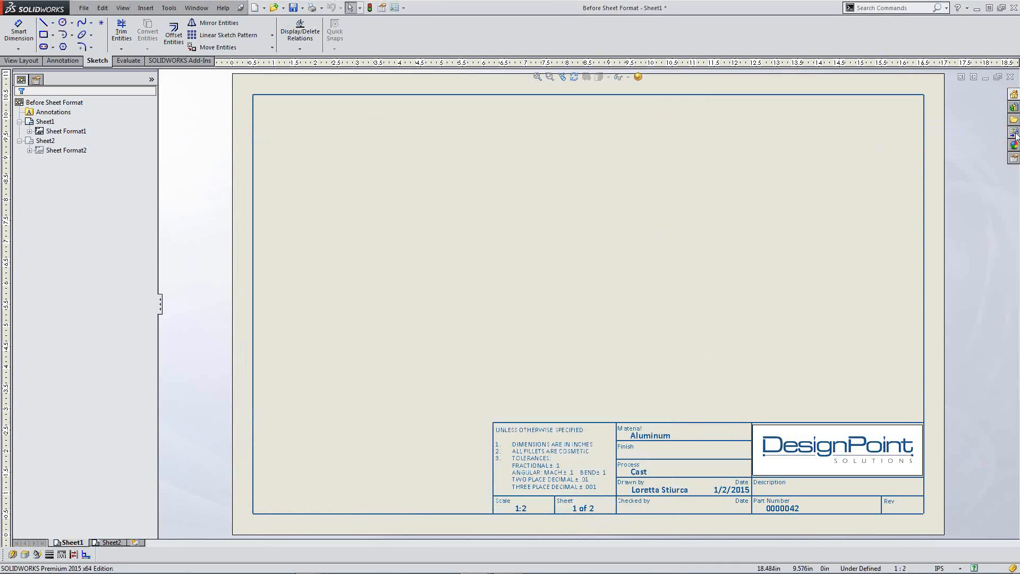
Step: Place an isometric Idler Arm view from the View Palette, shaded with edges
{"action": "left_click", "coordinate": [1013, 133]}
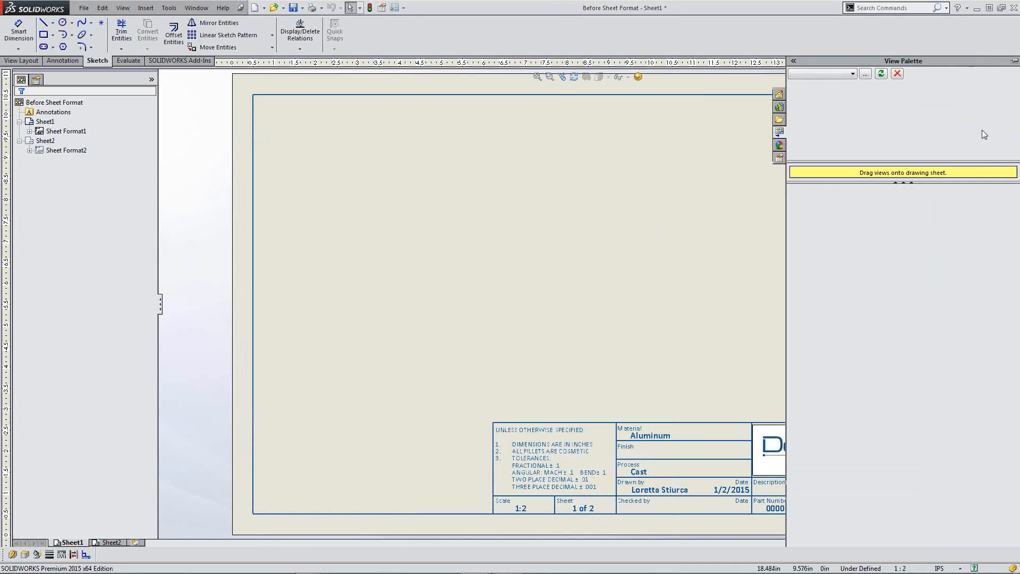
{"action": "left_click", "coordinate": [834, 74]}
{"action": "left_click", "coordinate": [834, 84]}
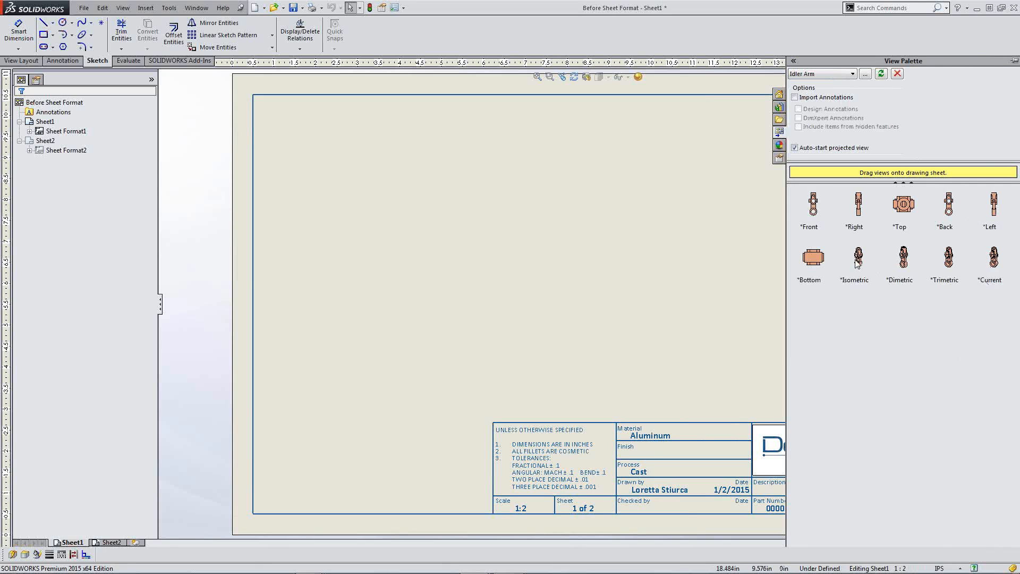
{"action": "mouse_move", "coordinate": [858, 258]}
{"action": "left_mouse_down"}
{"action": "mouse_move", "coordinate": [669, 233]}
{"action": "mouse_move", "coordinate": [852, 186]}
{"action": "left_mouse_up"}
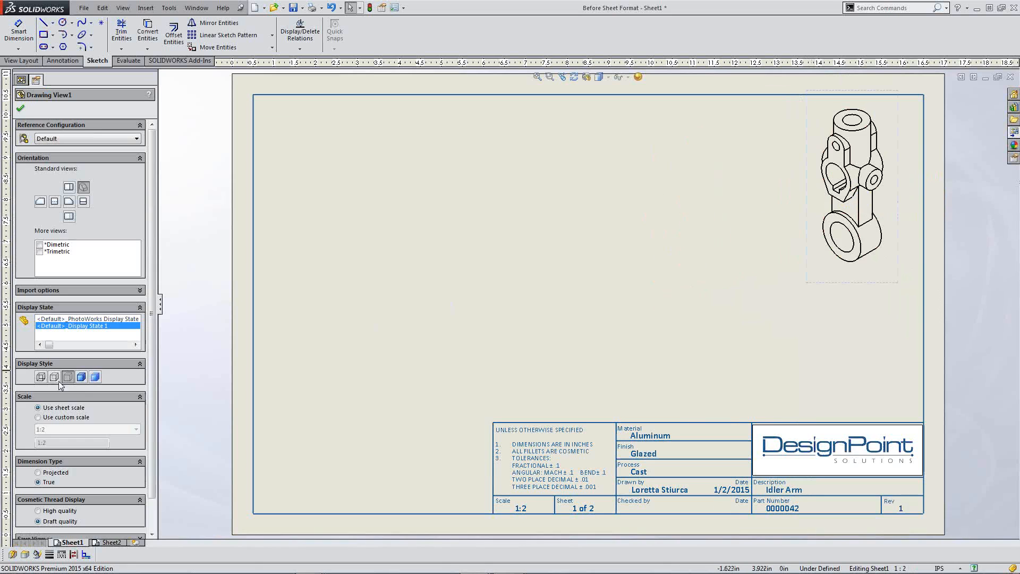
{"action": "left_click", "coordinate": [81, 376]}
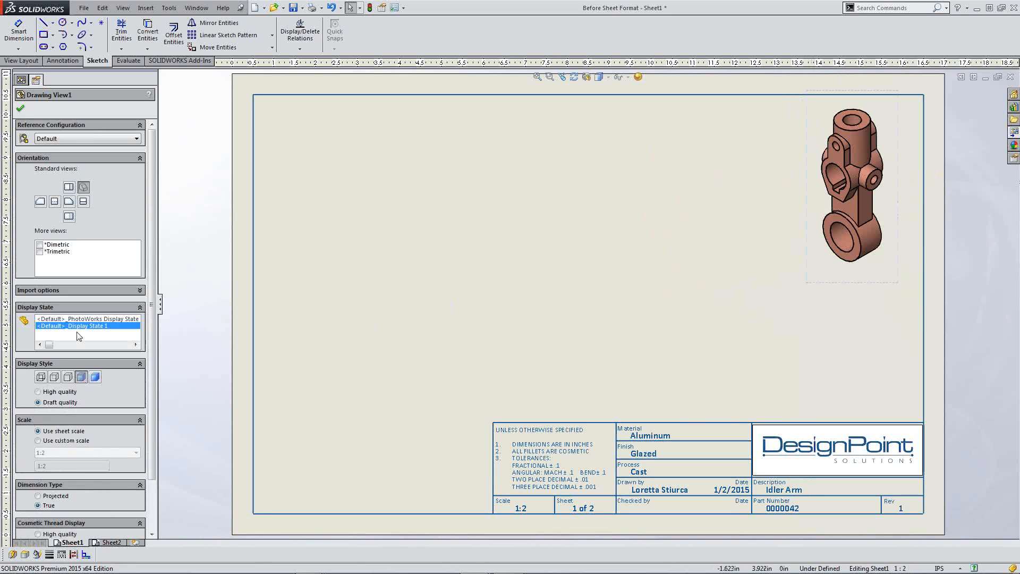
{"action": "left_click", "coordinate": [20, 109]}
{"action": "left_click", "coordinate": [805, 319]}
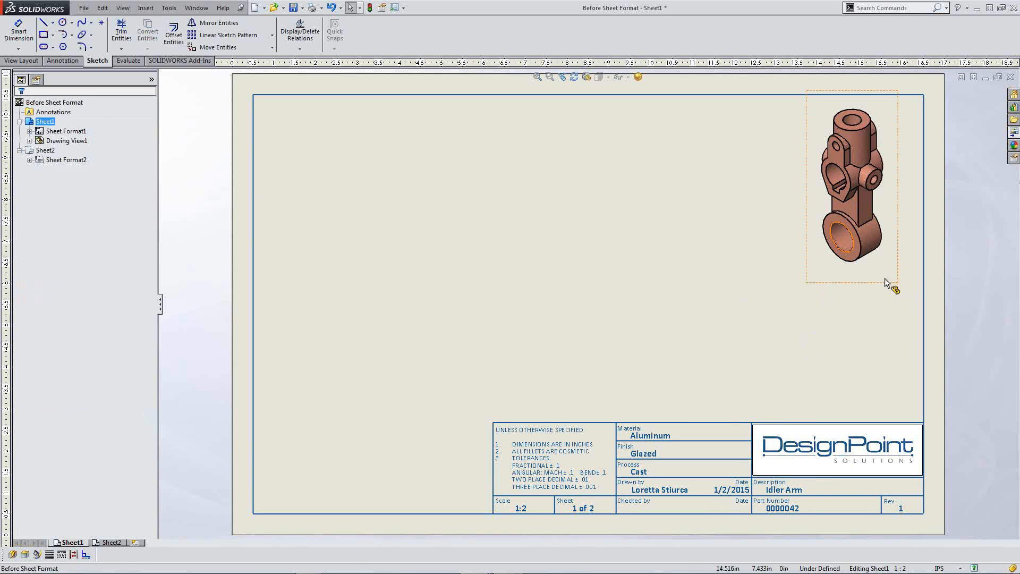
{"action": "left_click", "coordinate": [435, 232]}
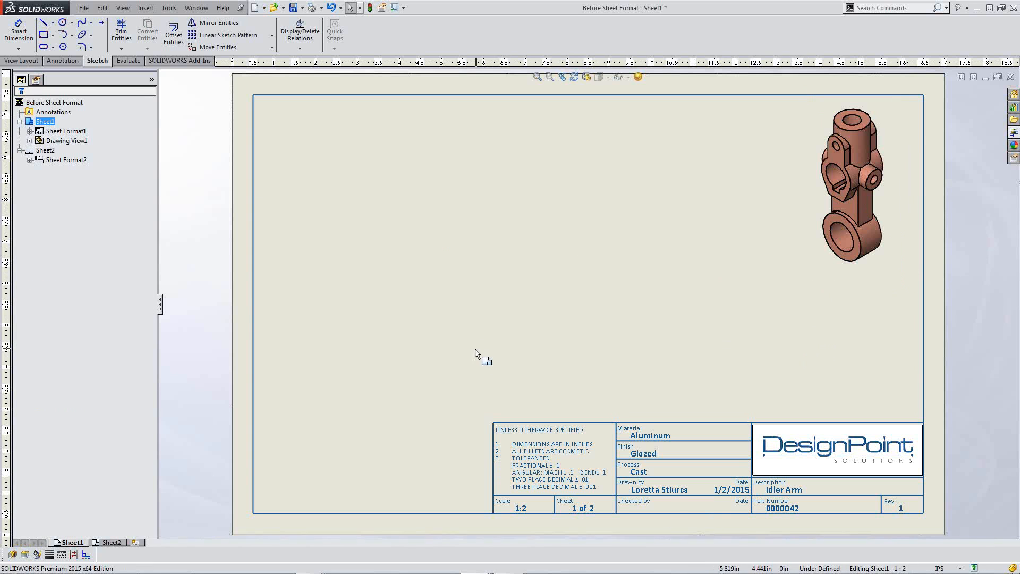
Step: Save the drawing as the 'Before Sheet Format.drwdot' drawing template, accepting the view warning
{"action": "left_click", "coordinate": [84, 9]}
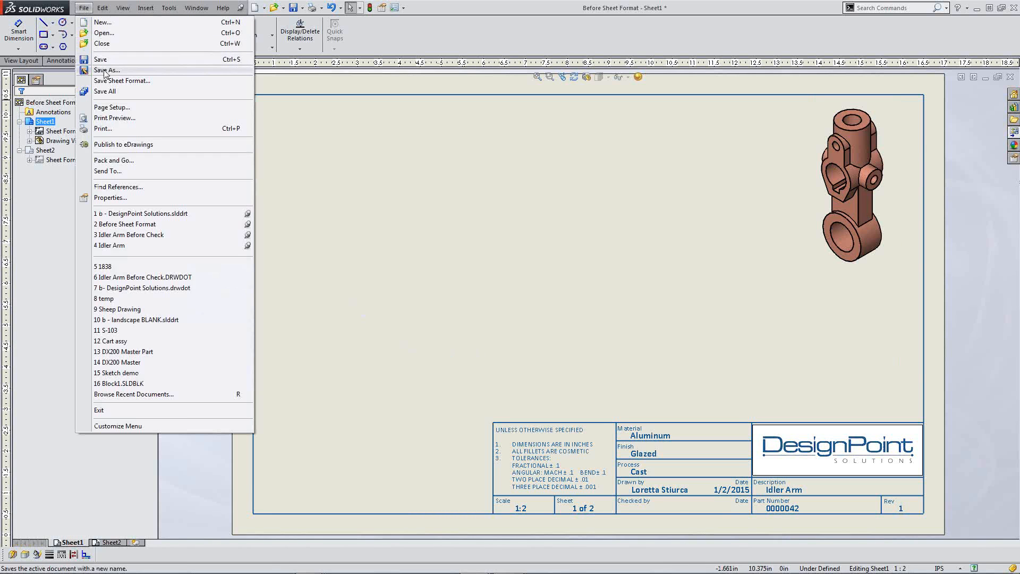
{"action": "left_click", "coordinate": [156, 81]}
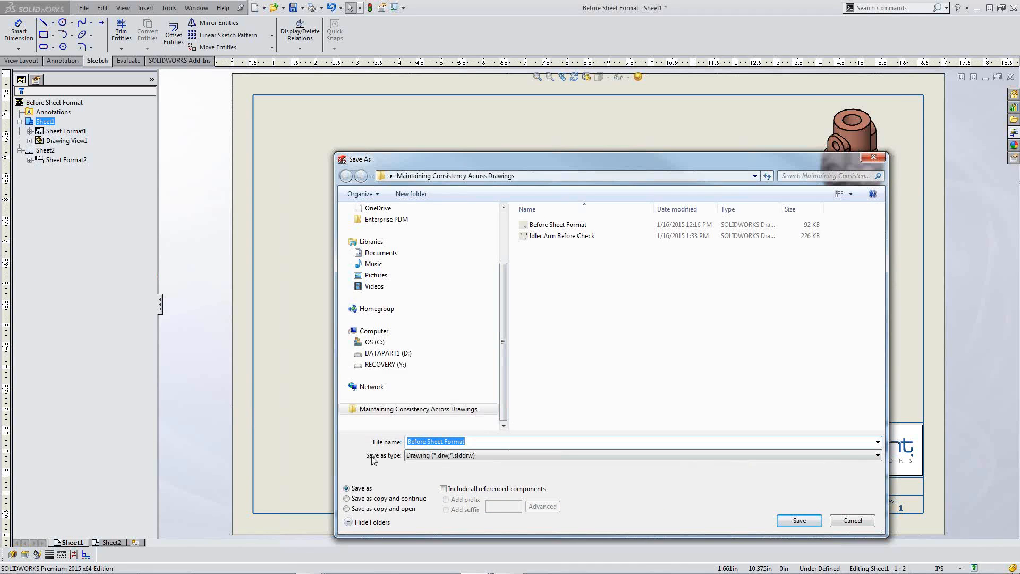
{"action": "left_click", "coordinate": [486, 454]}
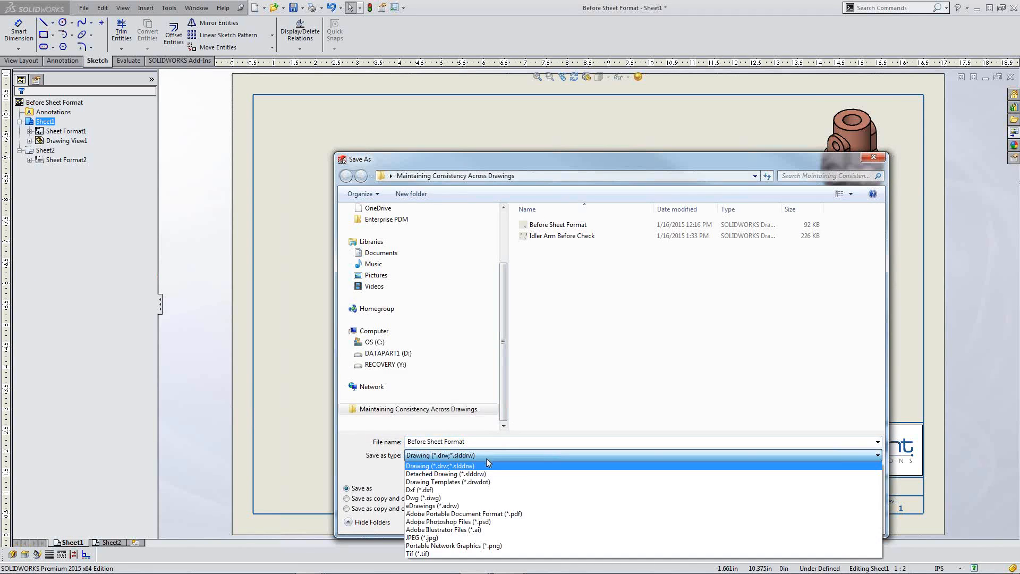
{"action": "left_click", "coordinate": [488, 481]}
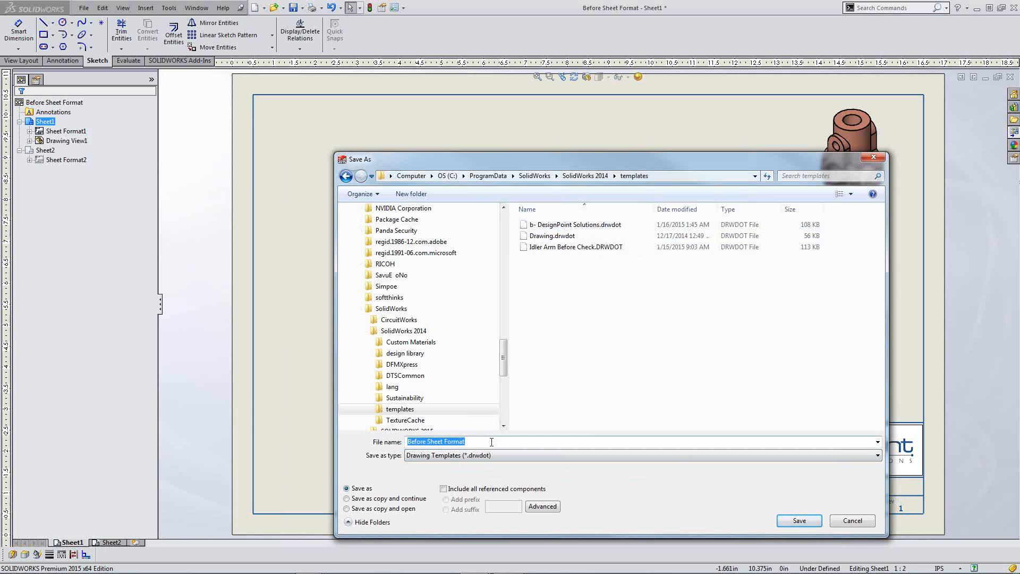
{"action": "left_click", "coordinate": [815, 521]}
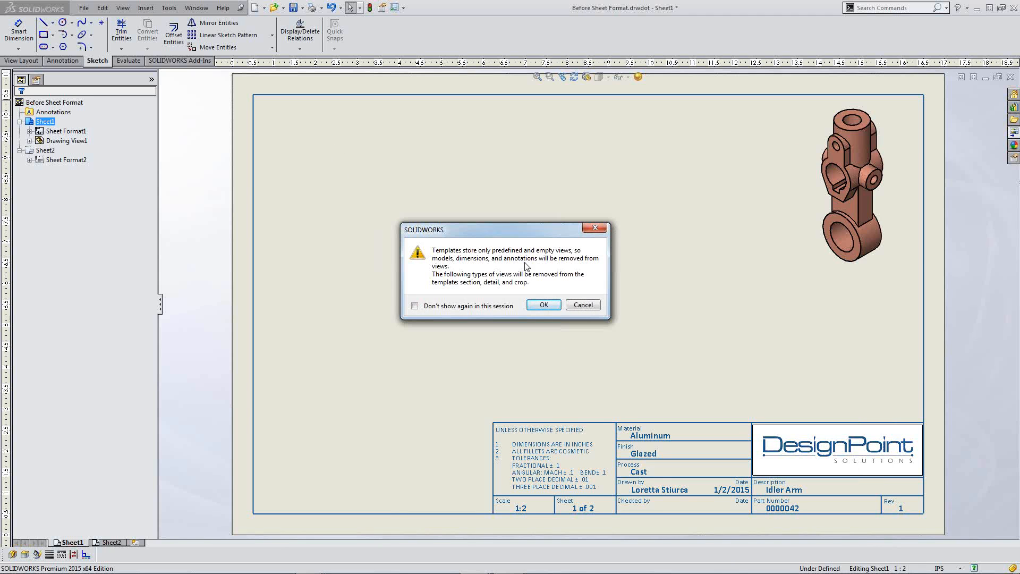
{"action": "left_click", "coordinate": [541, 304]}
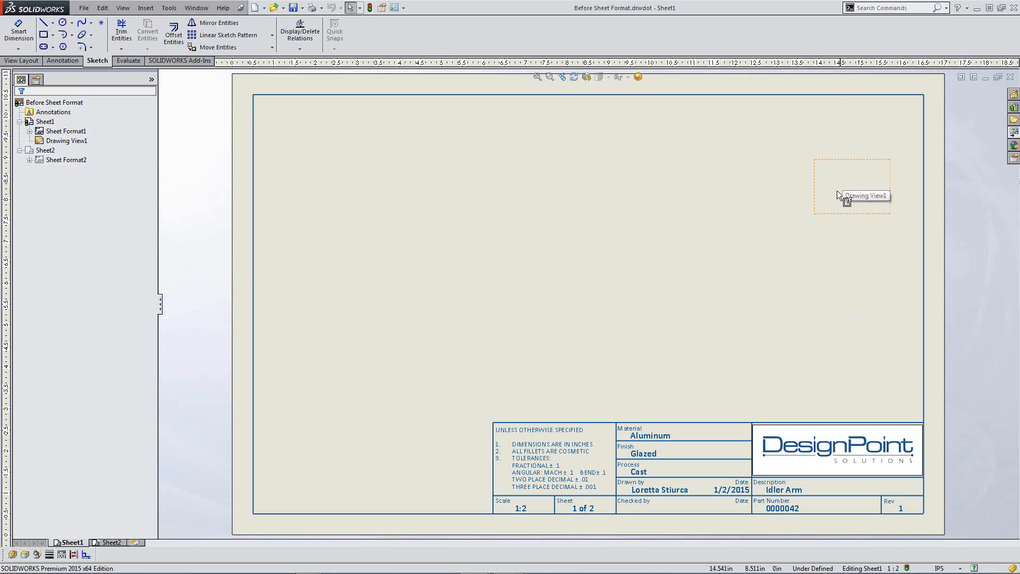
{"action": "left_click", "coordinate": [754, 288]}
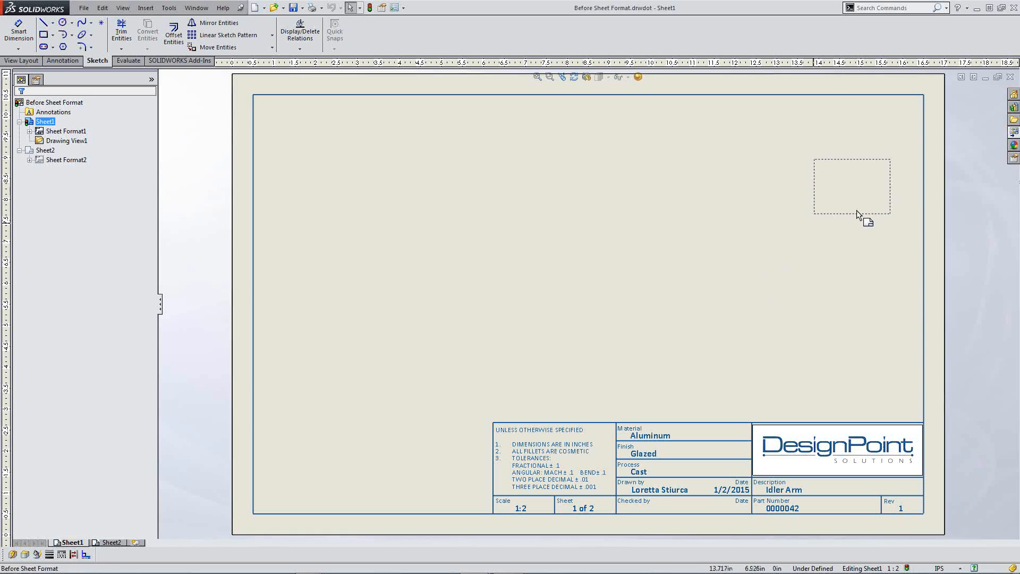
Step: Close the template drawing and resume the PowerPoint slideshow on the 'Maintaining Consistency Across Drawings' slide
{"action": "left_click", "coordinate": [1009, 78]}
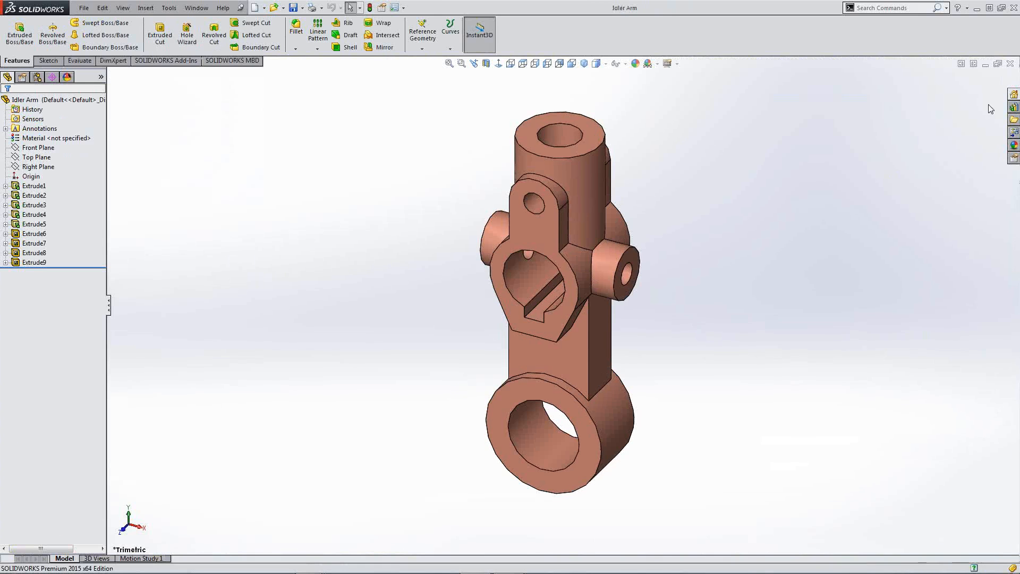
{"action": "key", "text": "super+Tab"}
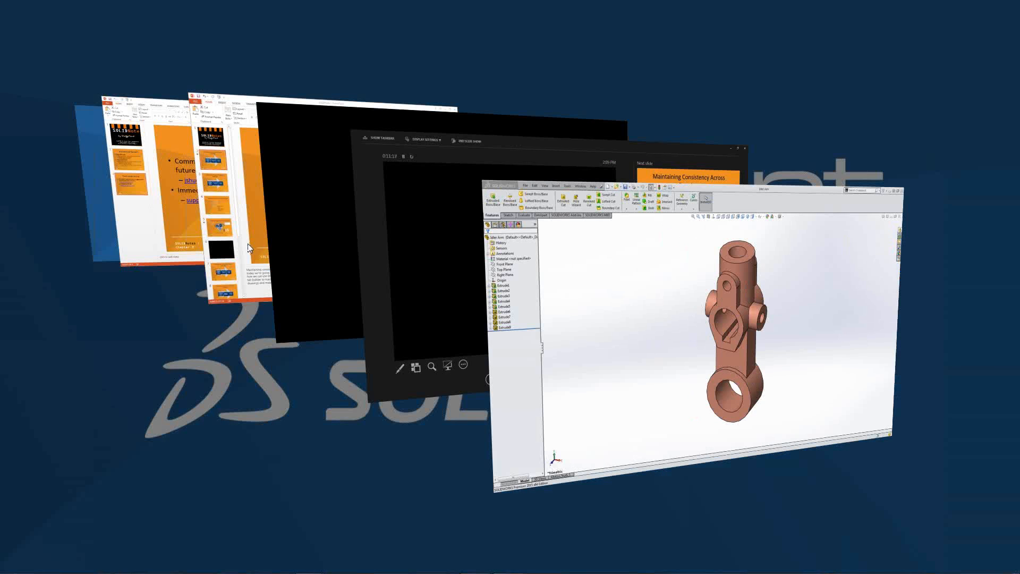
{"action": "key", "text": "alt+Tab"}
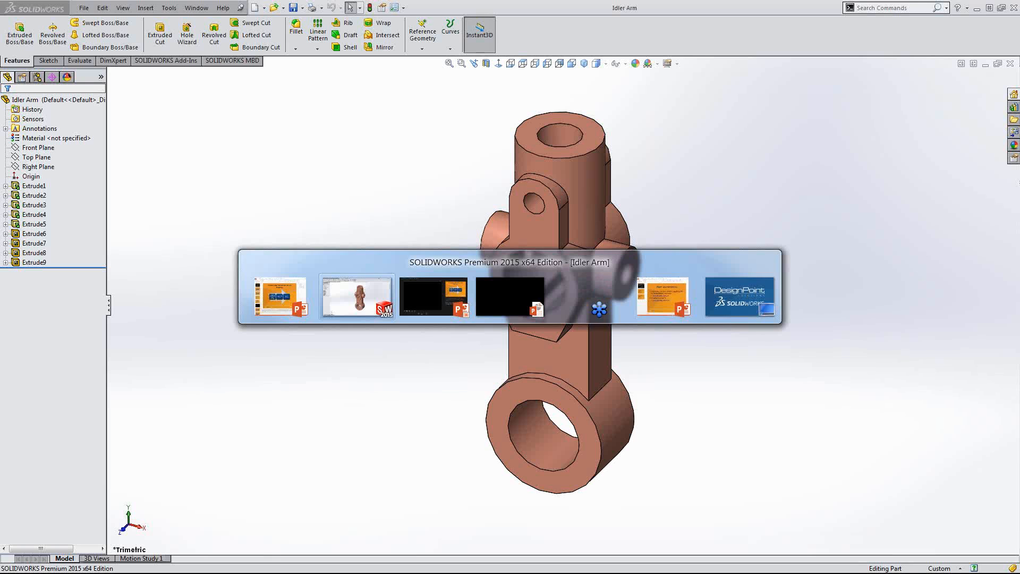
{"action": "left_click", "coordinate": [509, 299]}
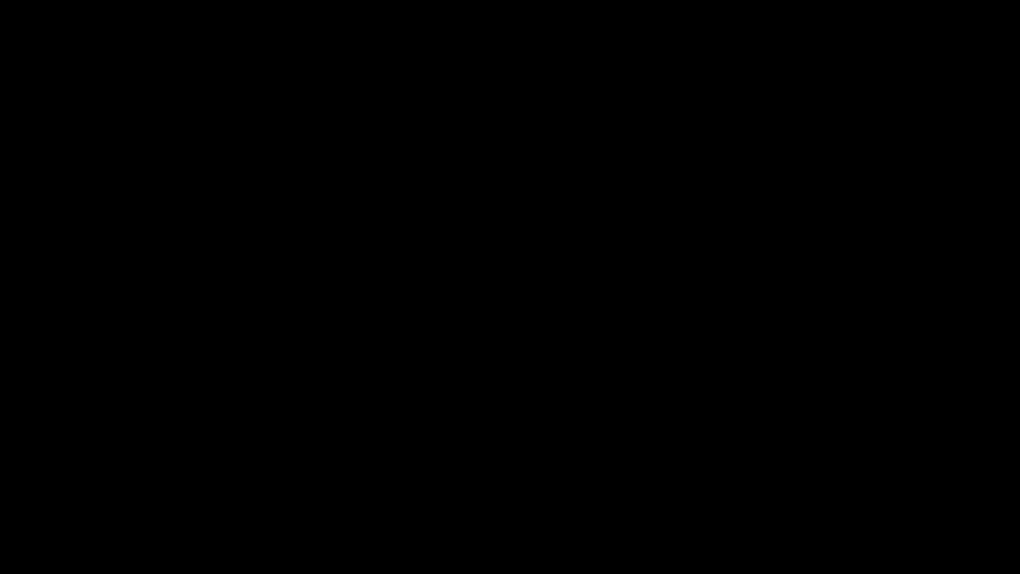
{"action": "key", "text": "Right"}
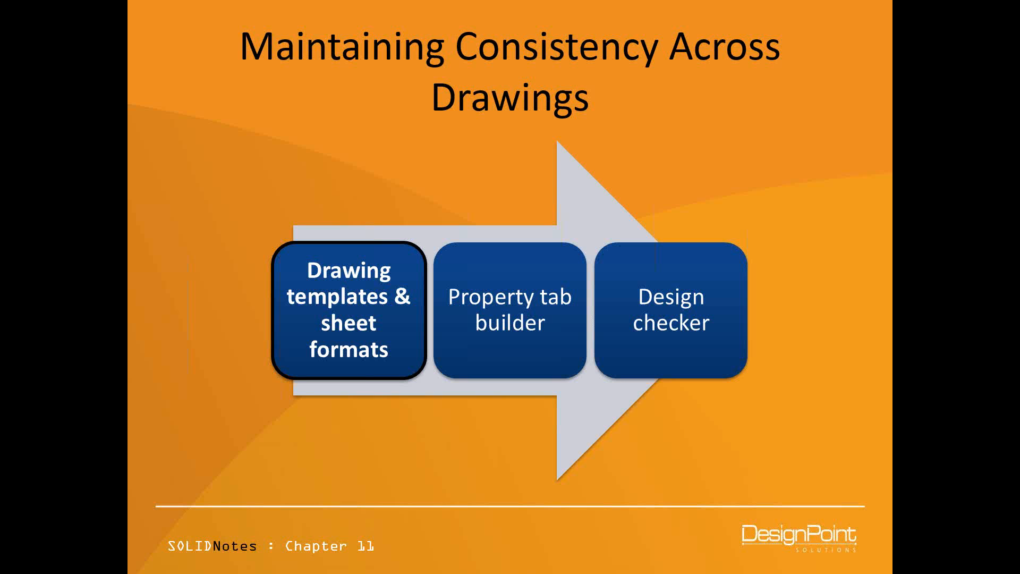
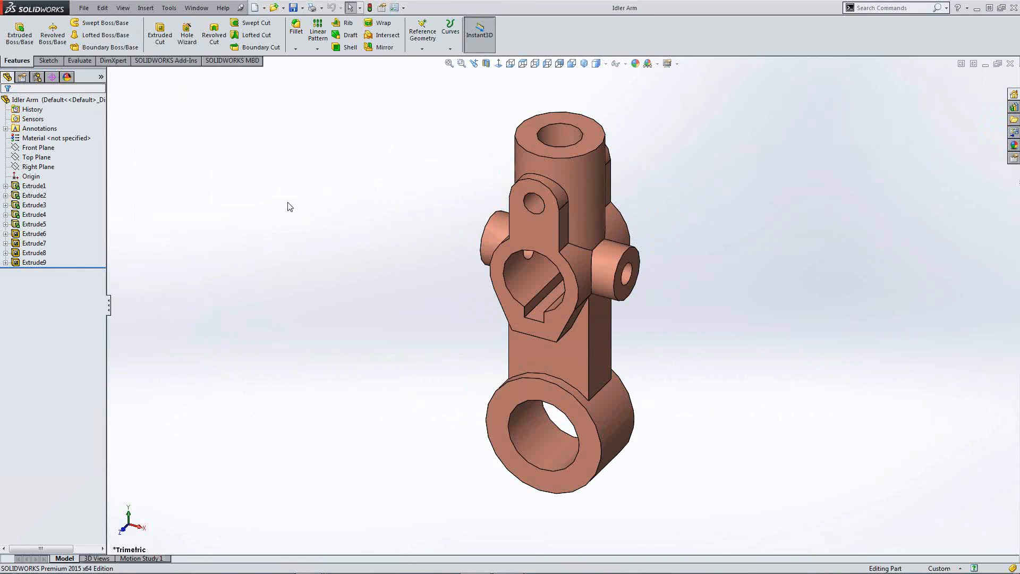
Step: Show the Recent Documents gallery over the open Idler Arm part with the R shortcut
{"action": "key", "text": "r"}
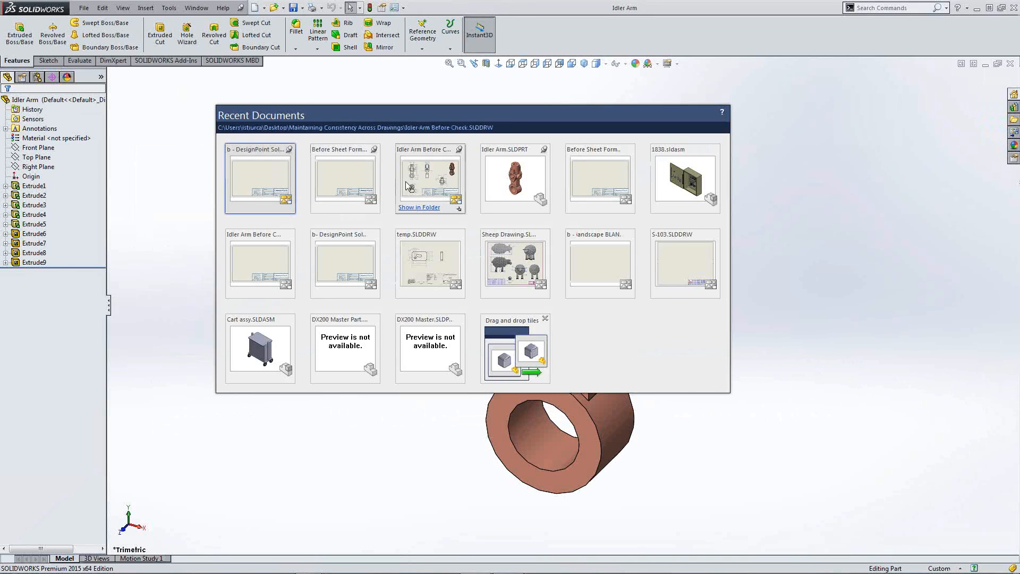
Step: Open the Idler Arm Before Check drawing and show the SOLIDWORKS Resources pane beside it
{"action": "left_click", "coordinate": [441, 180]}
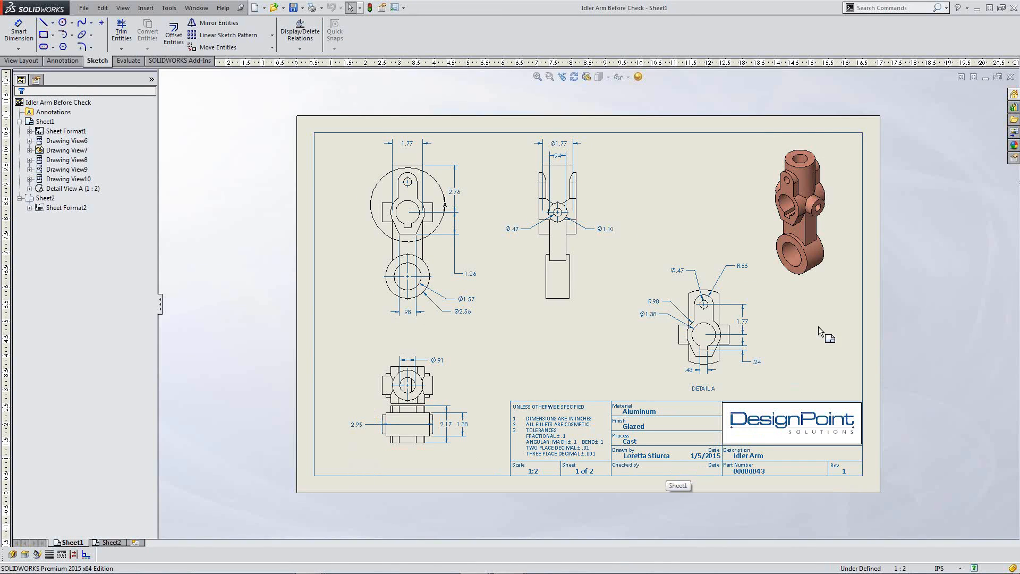
{"action": "left_click", "coordinate": [1013, 96]}
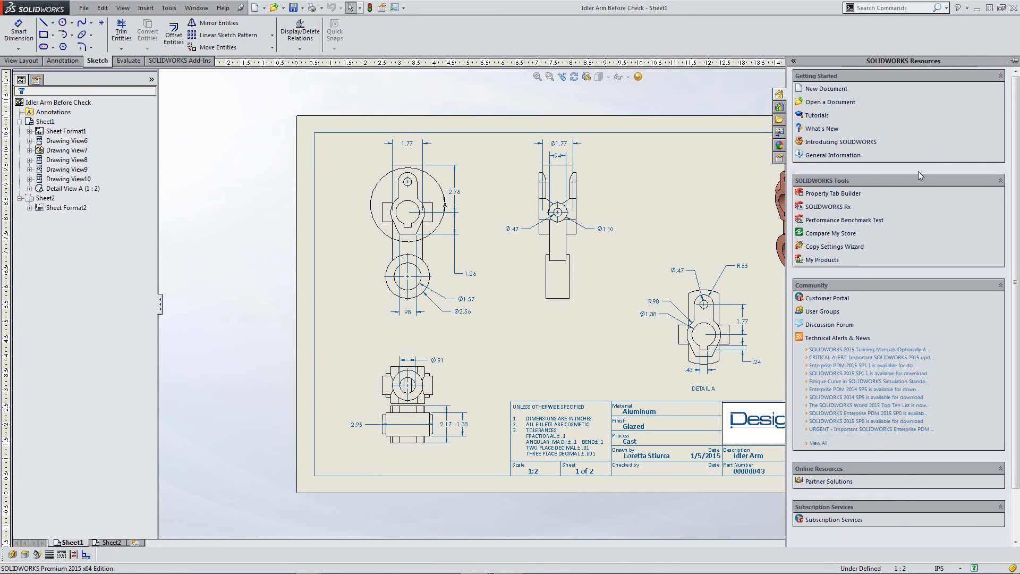
Step: Launch Property Tab Builder, set the form type to Drawing, and select its groupbox
{"action": "left_click", "coordinate": [833, 194]}
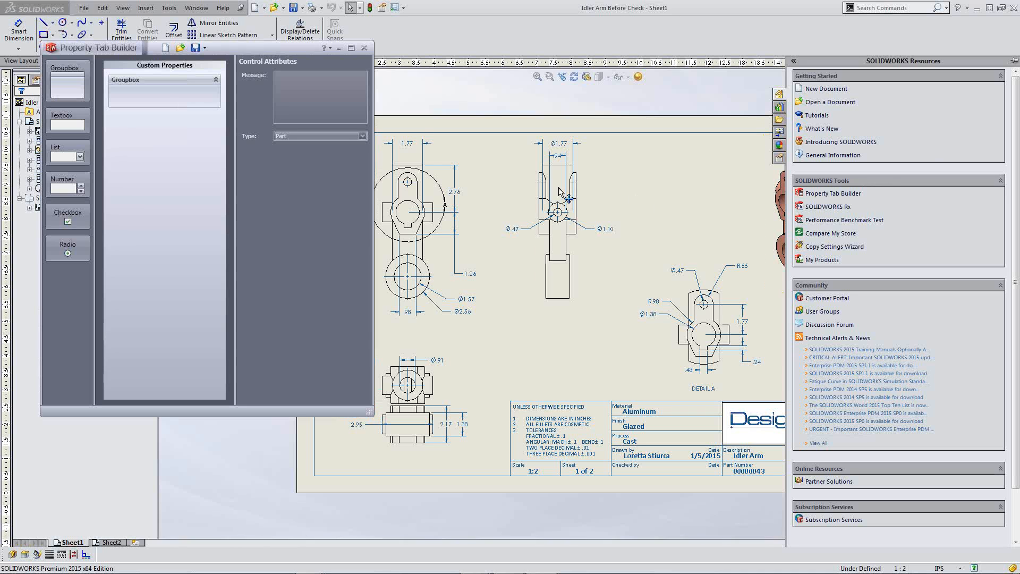
{"action": "mouse_move", "coordinate": [260, 51]}
{"action": "left_mouse_down"}
{"action": "mouse_move", "coordinate": [366, 77]}
{"action": "mouse_move", "coordinate": [529, 91]}
{"action": "left_mouse_up"}
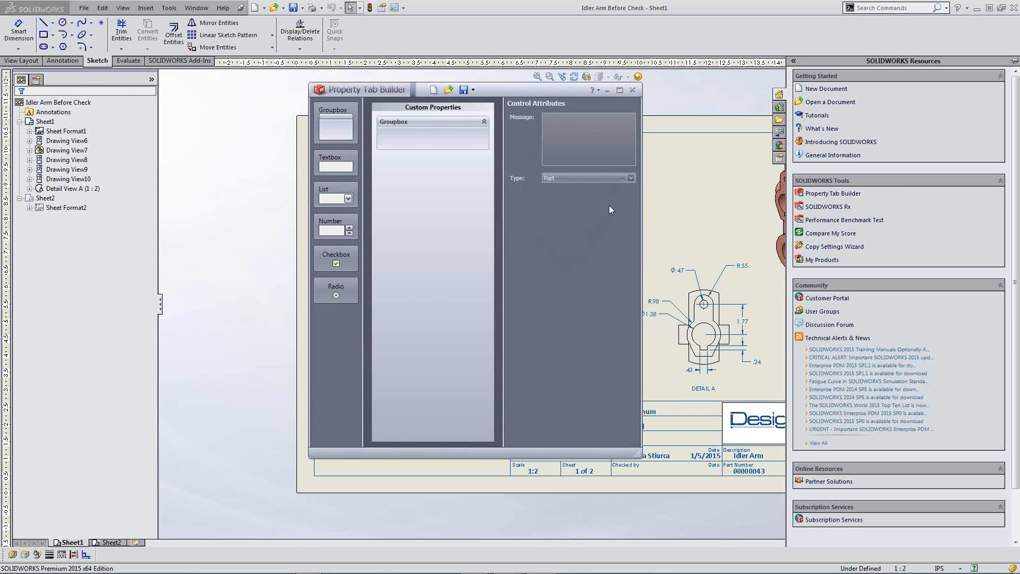
{"action": "left_click", "coordinate": [630, 178]}
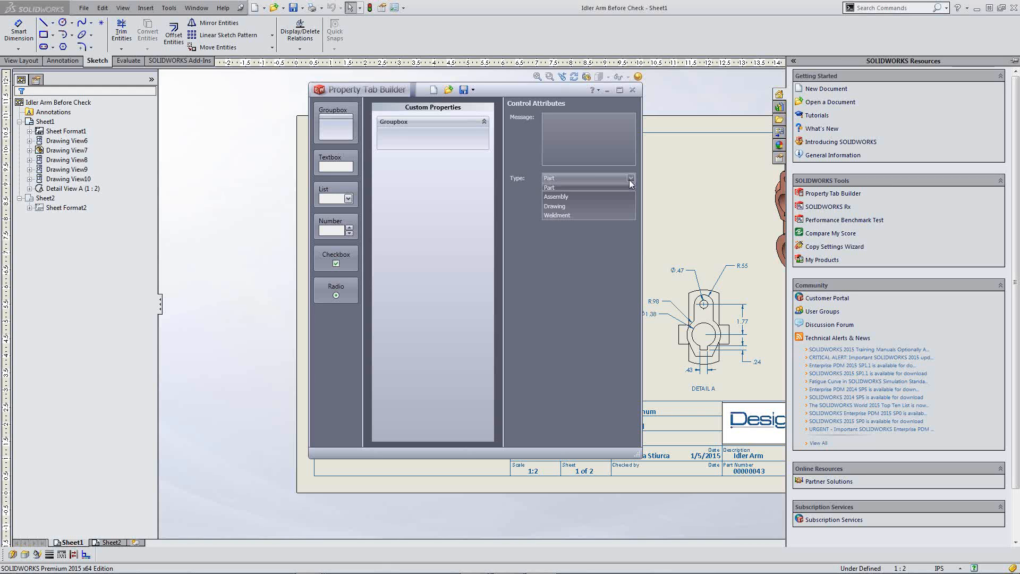
{"action": "left_click", "coordinate": [586, 207]}
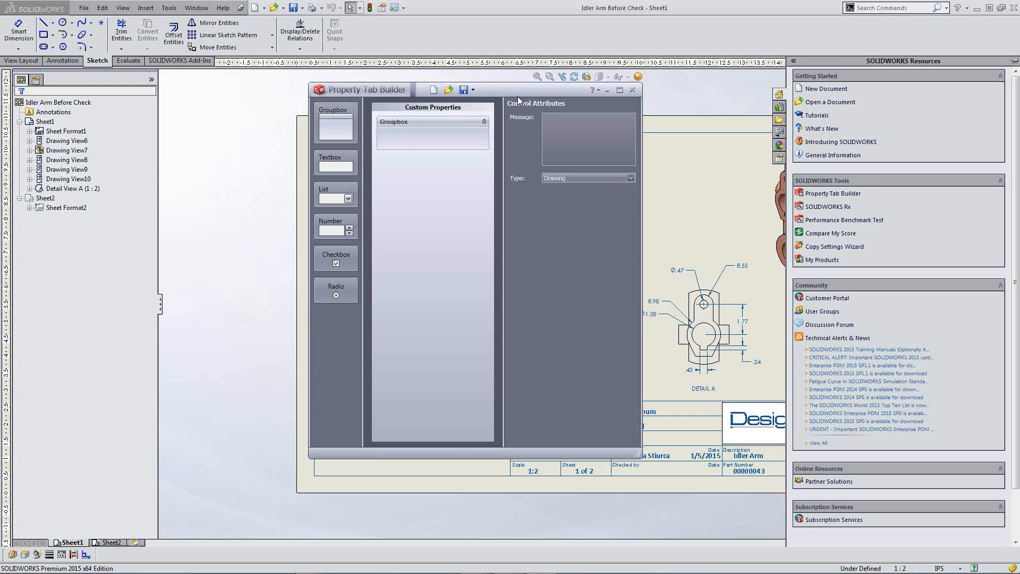
{"action": "left_click", "coordinate": [410, 121]}
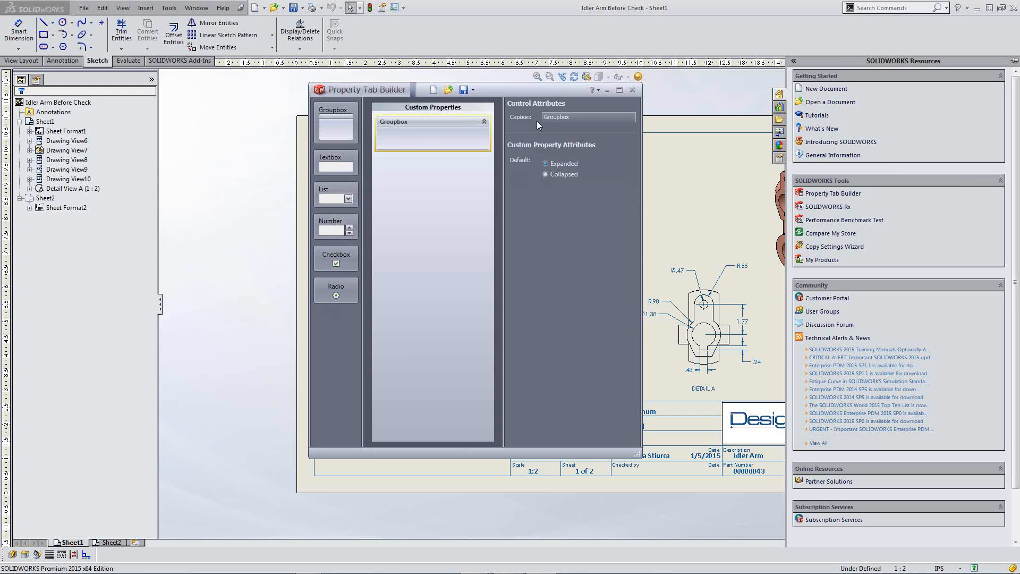
Step: Caption the groupbox 'Drawn by' and add a Text field 'Name:' named DrawnBy, defaulting to the drafter's name
{"action": "double_click", "coordinate": [584, 117]}
{"action": "type", "text": "Drawn by:"}
{"action": "left_click_drag", "start_coordinate": [336, 164], "coordinate": [415, 149]}
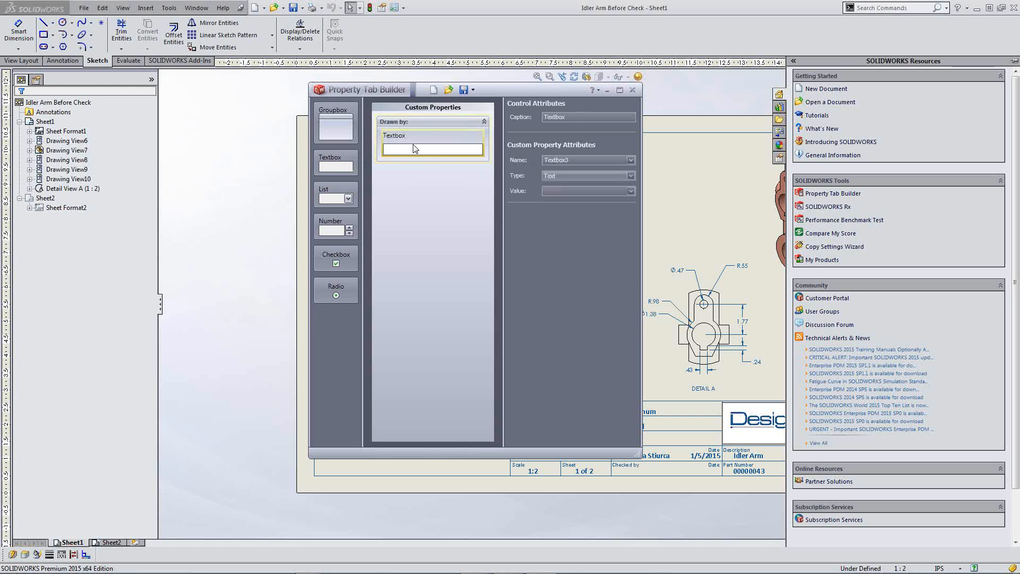
{"action": "left_click_drag", "start_coordinate": [582, 117], "coordinate": [535, 114]}
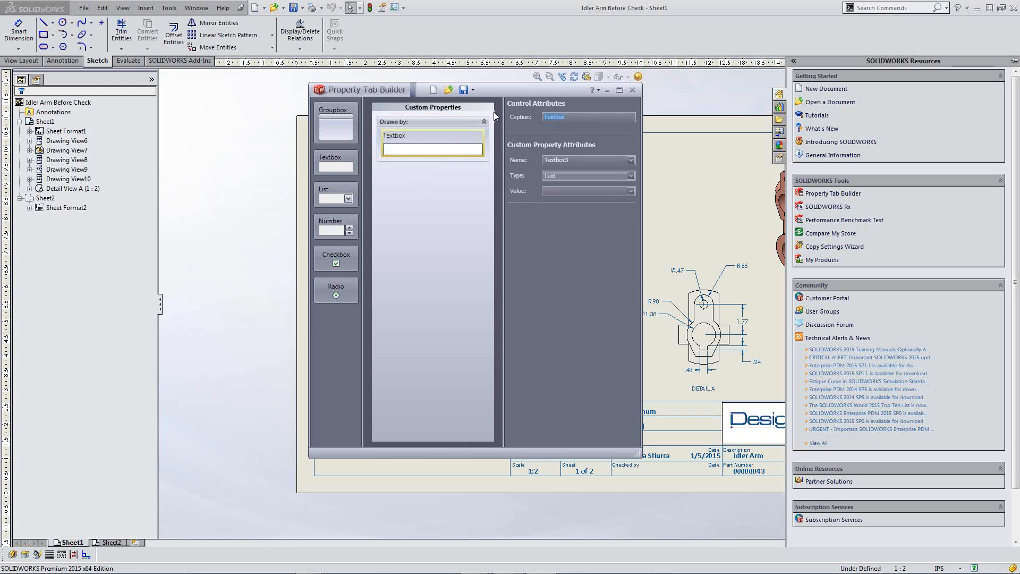
{"action": "type", "text": "Name:"}
{"action": "left_click", "coordinate": [564, 157]}
{"action": "type", "text": "DrawnBy"}
{"action": "left_click", "coordinate": [575, 176]}
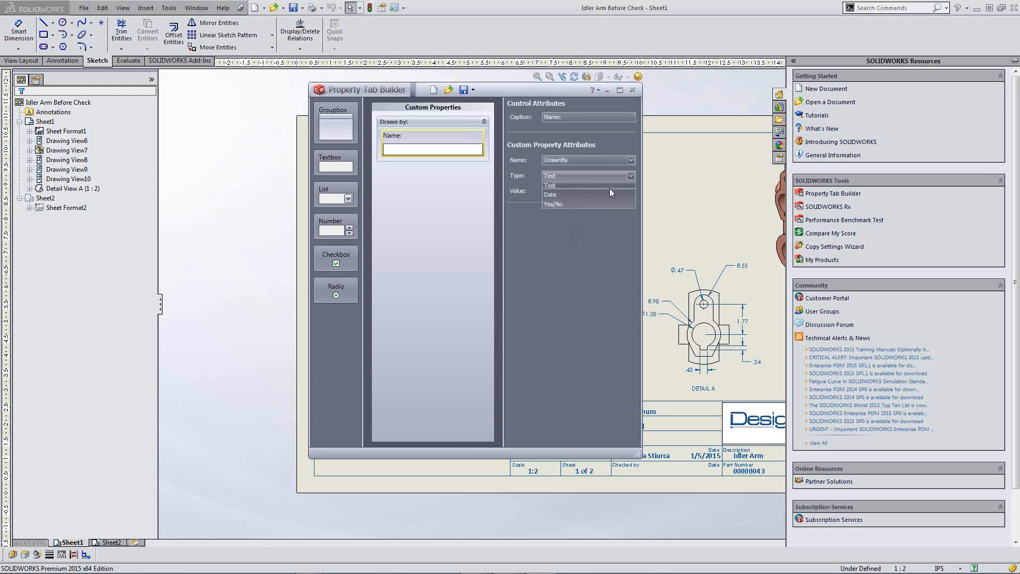
{"action": "left_click", "coordinate": [581, 262]}
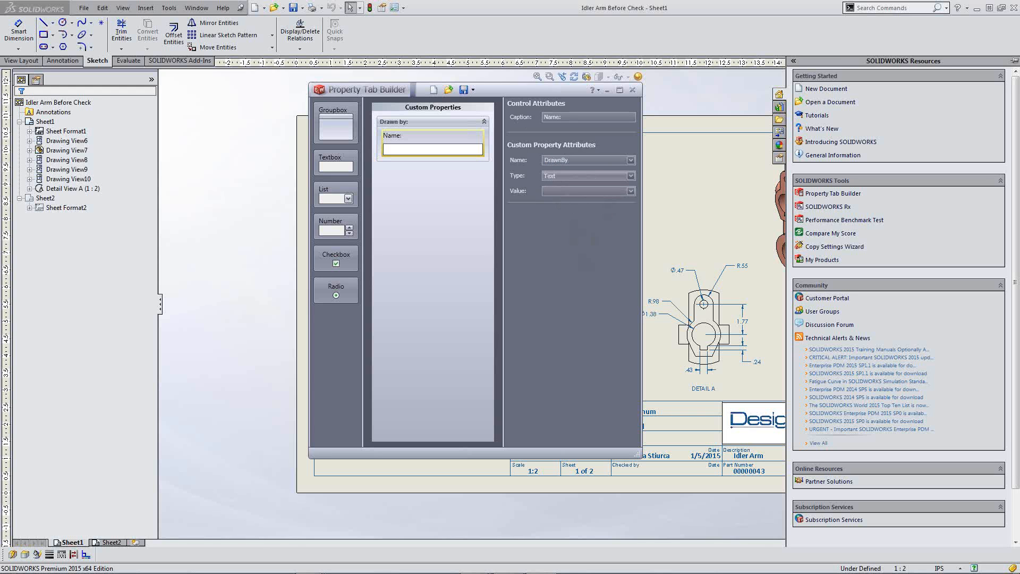
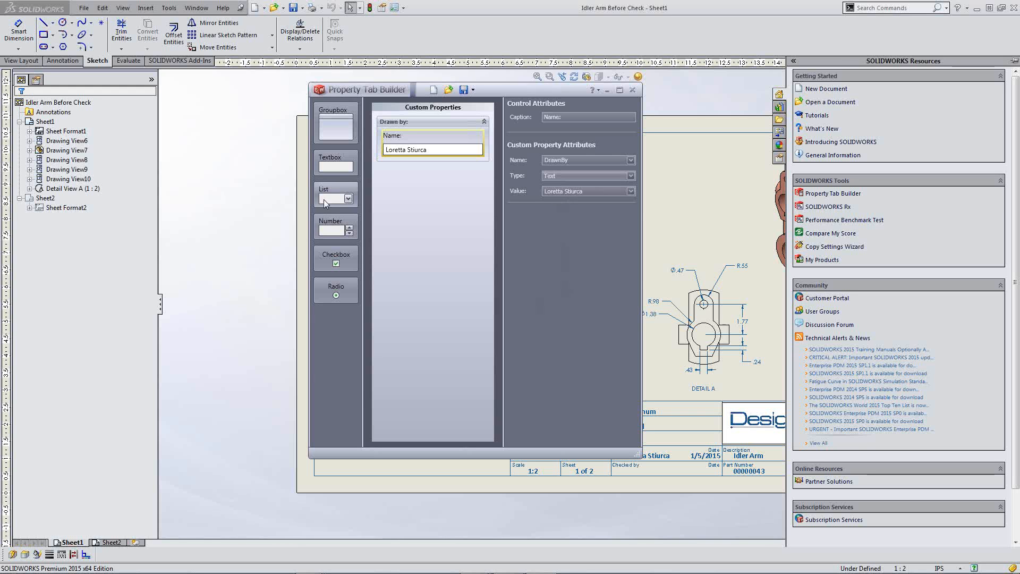
Step: Add a second textbox beneath the Name field in the Drawn by groupbox
{"action": "left_click_drag", "start_coordinate": [331, 163], "coordinate": [336, 164]}
{"action": "mouse_move", "coordinate": [378, 202]}
{"action": "left_mouse_down"}
{"action": "mouse_move", "coordinate": [427, 171]}
{"action": "mouse_move", "coordinate": [428, 180]}
{"action": "mouse_move", "coordinate": [447, 148]}
{"action": "left_mouse_up"}
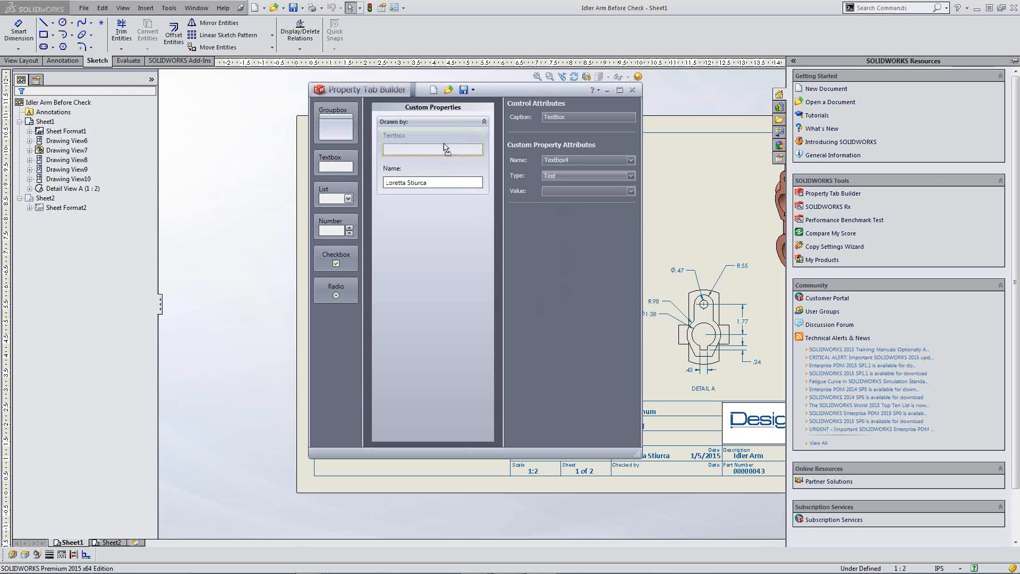
{"action": "left_click_drag", "start_coordinate": [446, 182], "coordinate": [445, 186]}
{"action": "left_click", "coordinate": [445, 186]}
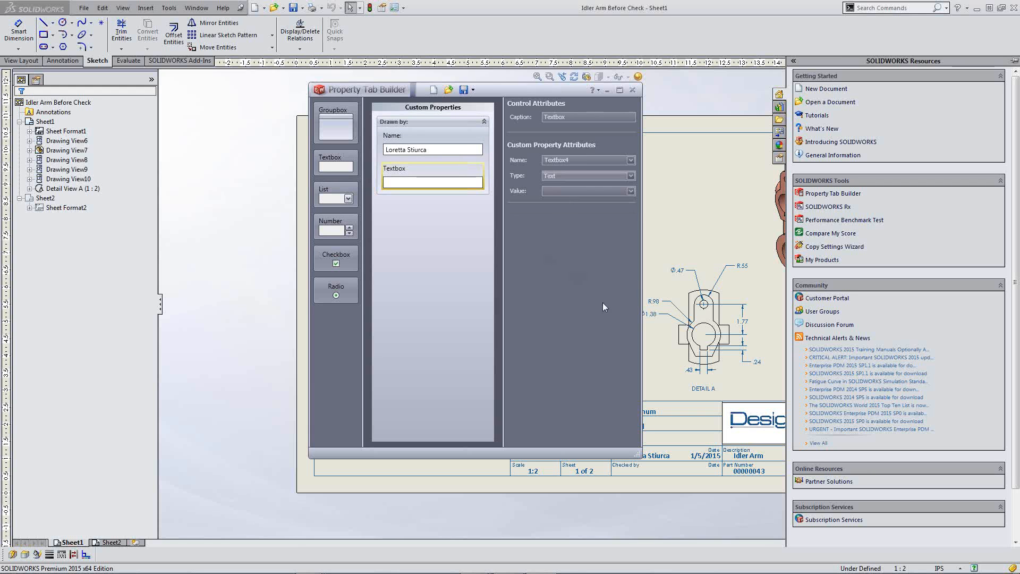
Step: Make the second textbox a 'Date:' field named DateDrawn of type Date
{"action": "double_click", "coordinate": [583, 117]}
{"action": "key", "text": "BackSpace"}
{"action": "type", "text": "Date:"}
{"action": "key", "text": "Tab"}
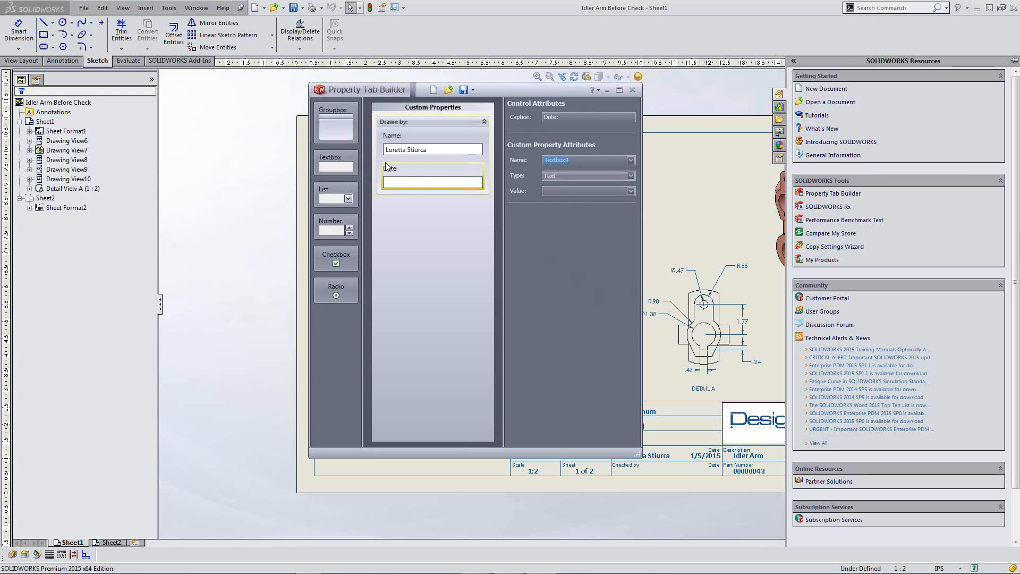
{"action": "type", "text": "DateDrawn"}
{"action": "left_click", "coordinate": [630, 176]}
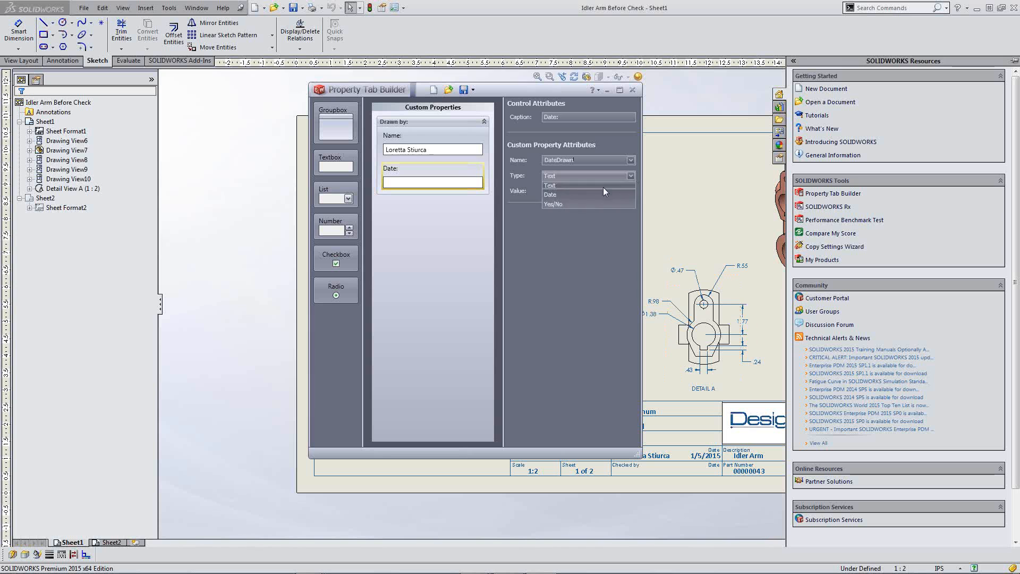
{"action": "left_click", "coordinate": [551, 194]}
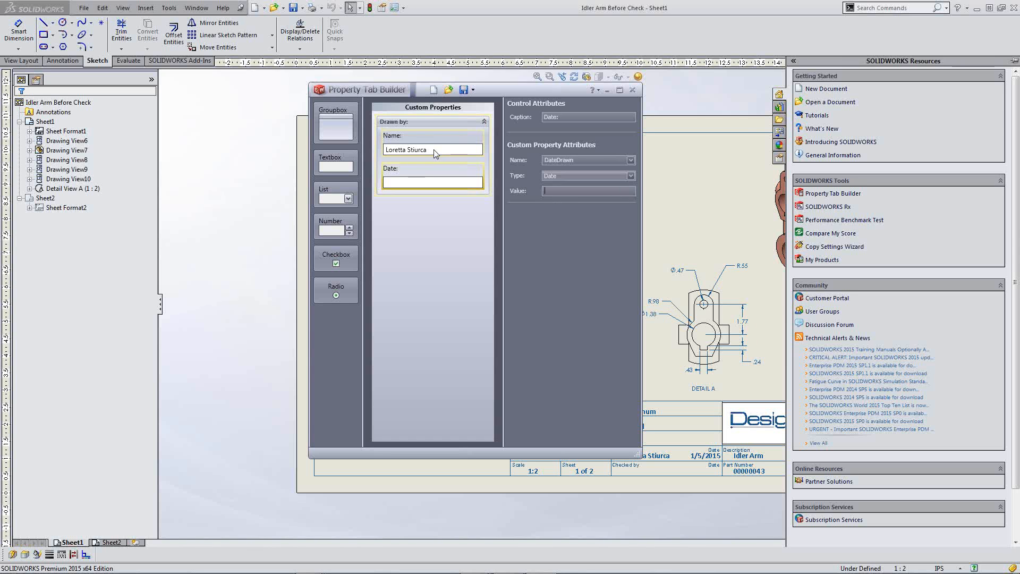
{"action": "left_click", "coordinate": [439, 328]}
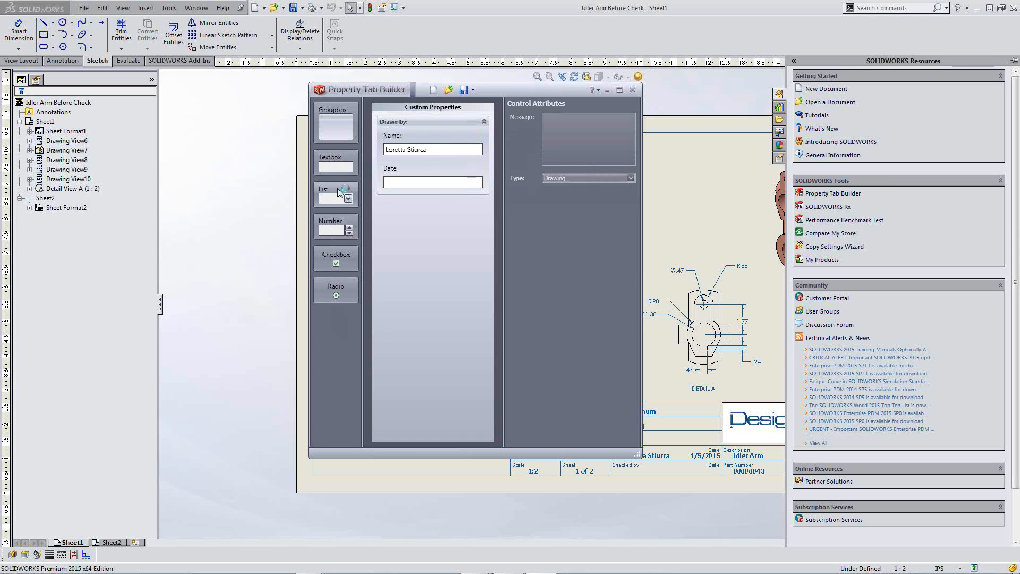
Step: Add a list below Date captioned Material and named PartMaterial
{"action": "mouse_move", "coordinate": [339, 193]}
{"action": "left_mouse_down"}
{"action": "mouse_move", "coordinate": [409, 191]}
{"action": "mouse_move", "coordinate": [408, 216]}
{"action": "left_mouse_up"}
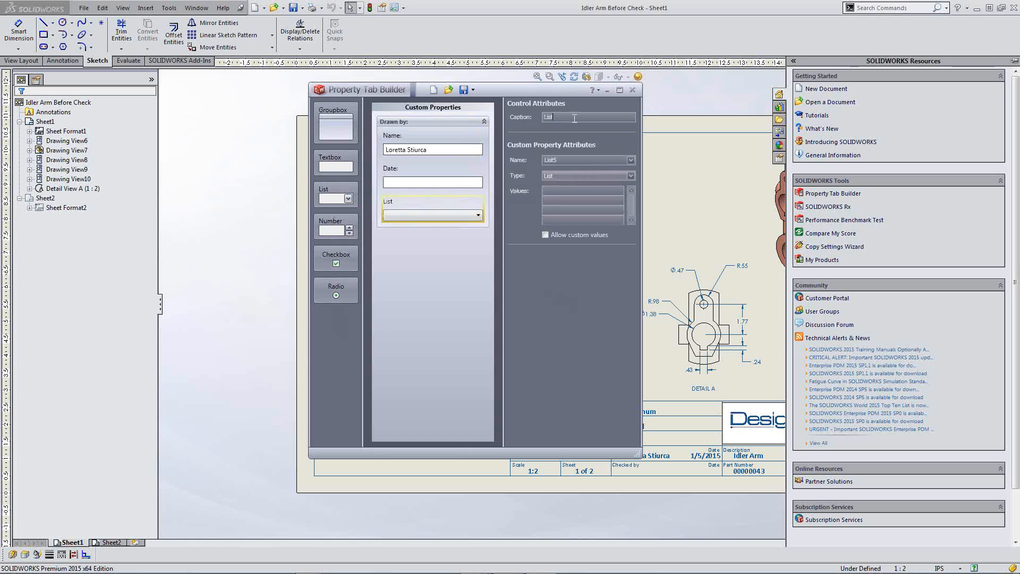
{"action": "type", "text": "M"}
{"action": "key", "text": "BackSpace"}
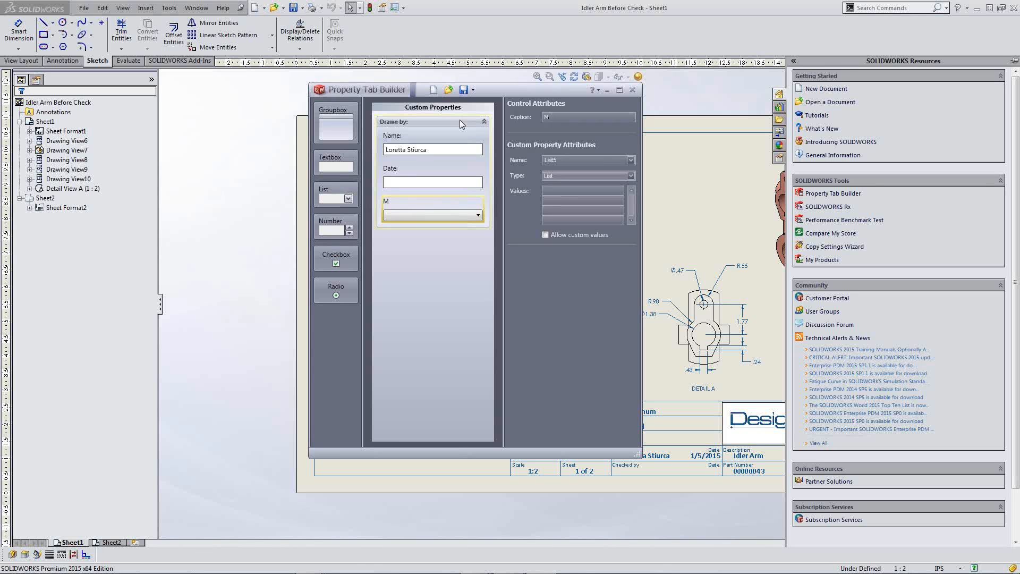
{"action": "type", "text": "ateri"}
{"action": "left_click_drag", "start_coordinate": [558, 160], "coordinate": [541, 167]}
{"action": "type", "text": "P"}
{"action": "type", "text": "artMaterial"}
Step: Enter Steel, Aluminum and Chrome as the Material list's values
{"action": "type", "text": "Stee"}
{"action": "type", "text": "l"}
{"action": "left_click", "coordinate": [562, 202]}
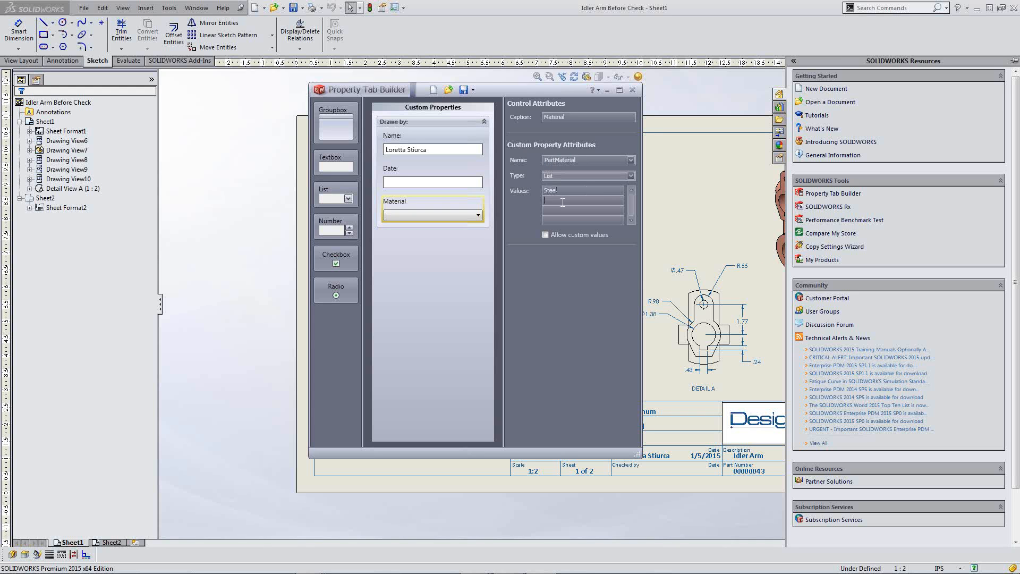
{"action": "type", "text": "Alumin"}
{"action": "left_click", "coordinate": [554, 210]}
{"action": "type", "text": "Chrome"}
Step: Cancel saving the form as a .drwprp template and begin opening an existing template instead
{"action": "left_click", "coordinate": [464, 90]}
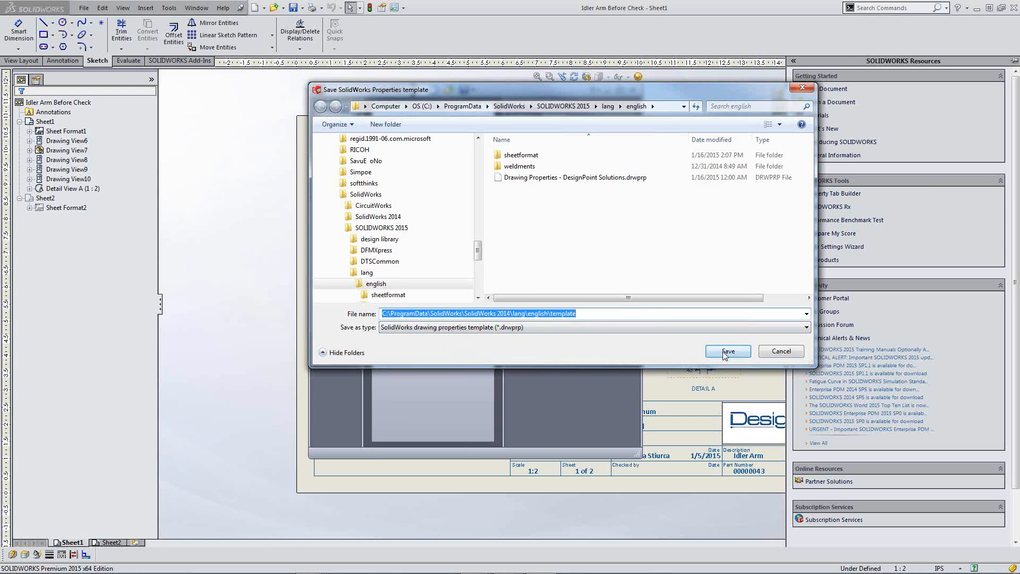
{"action": "left_click", "coordinate": [782, 352]}
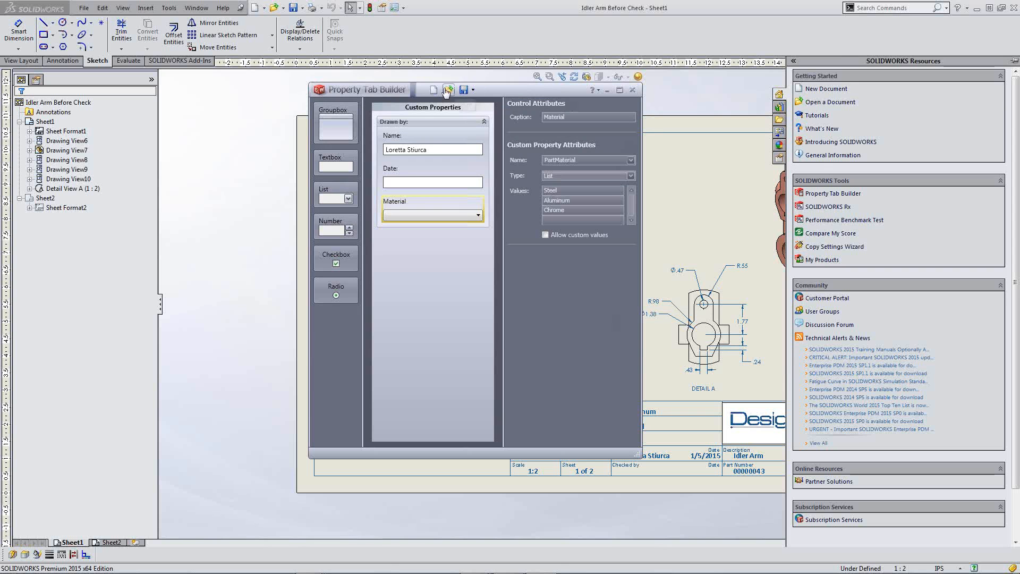
{"action": "left_click", "coordinate": [450, 90]}
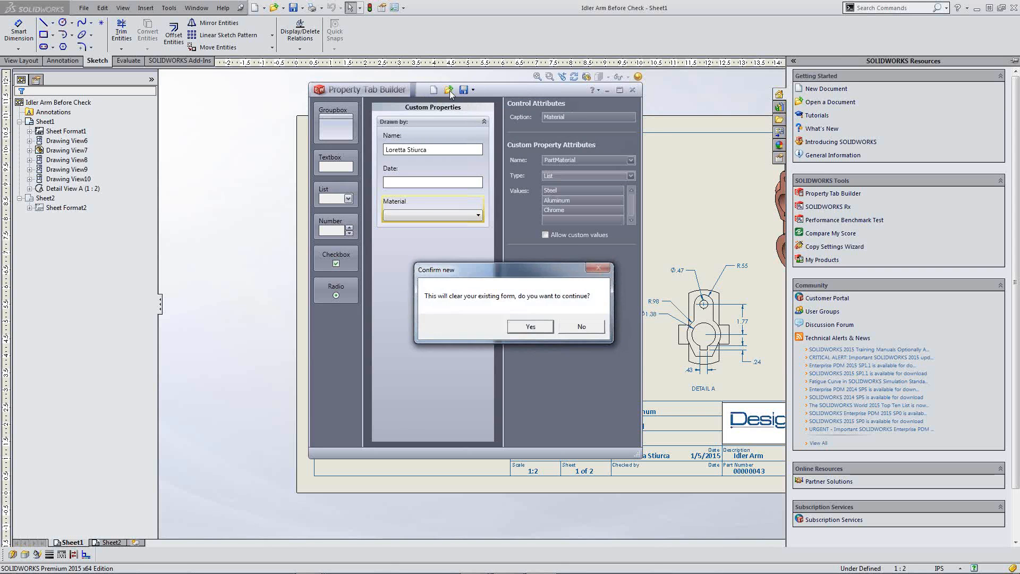
Step: Clear the form and load Drawing Properties - DesignPoint Solutions.drwprp from SOLIDWORKS 2015\lang\english
{"action": "left_click", "coordinate": [534, 327]}
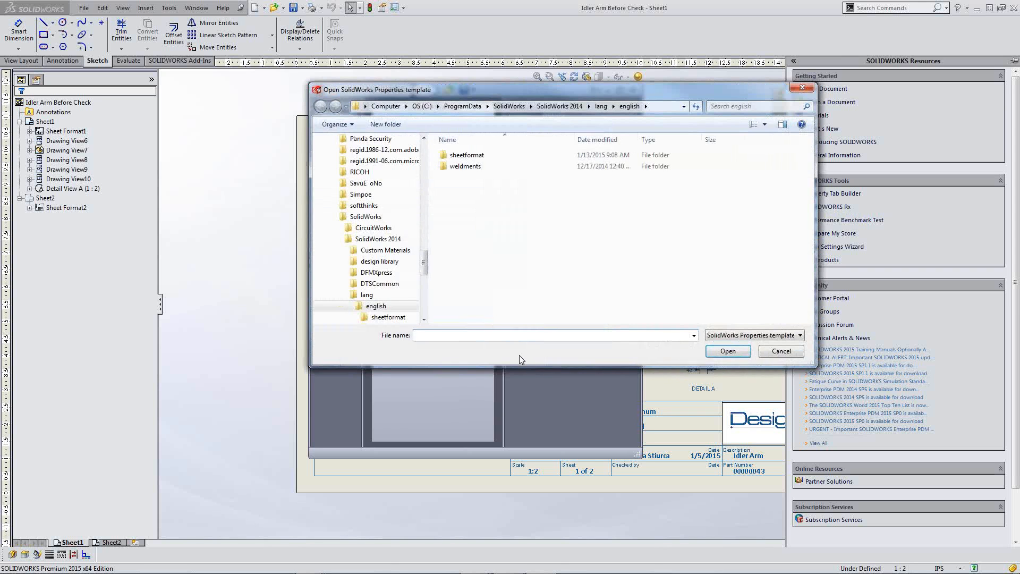
{"action": "left_click", "coordinate": [520, 107]}
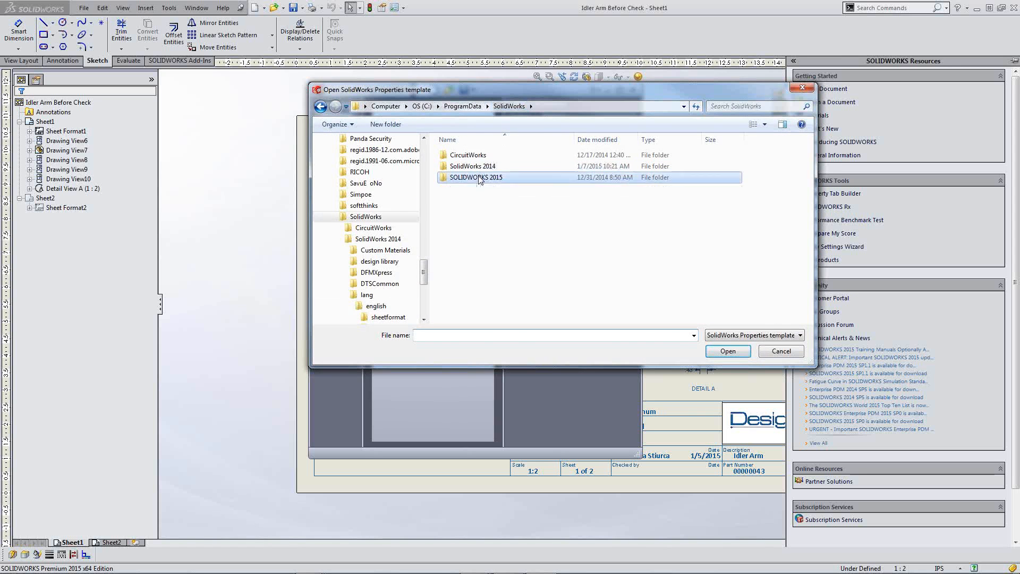
{"action": "double_click", "coordinate": [476, 177]}
{"action": "double_click", "coordinate": [474, 191]}
{"action": "double_click", "coordinate": [463, 156]}
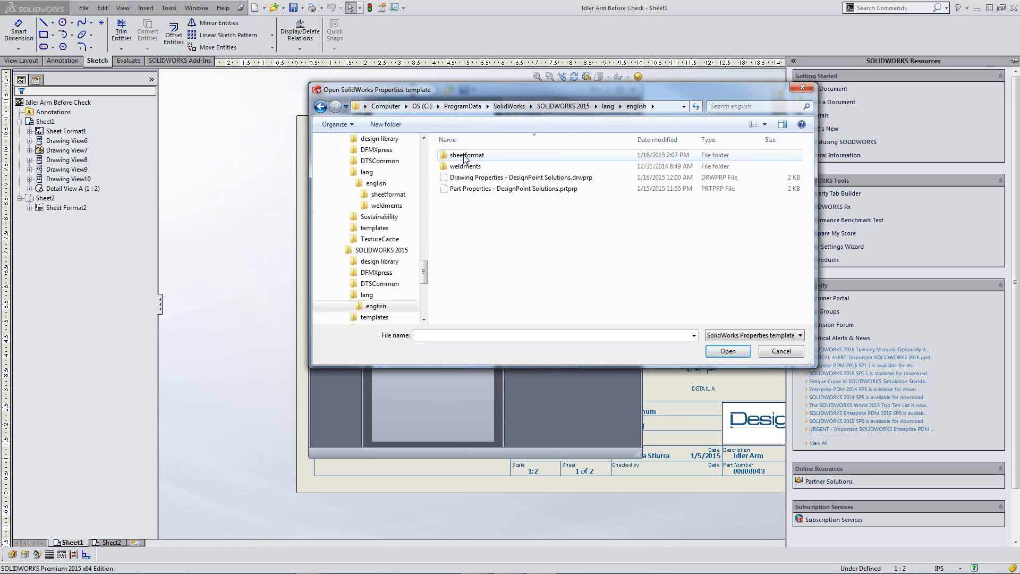
{"action": "left_click", "coordinate": [511, 179]}
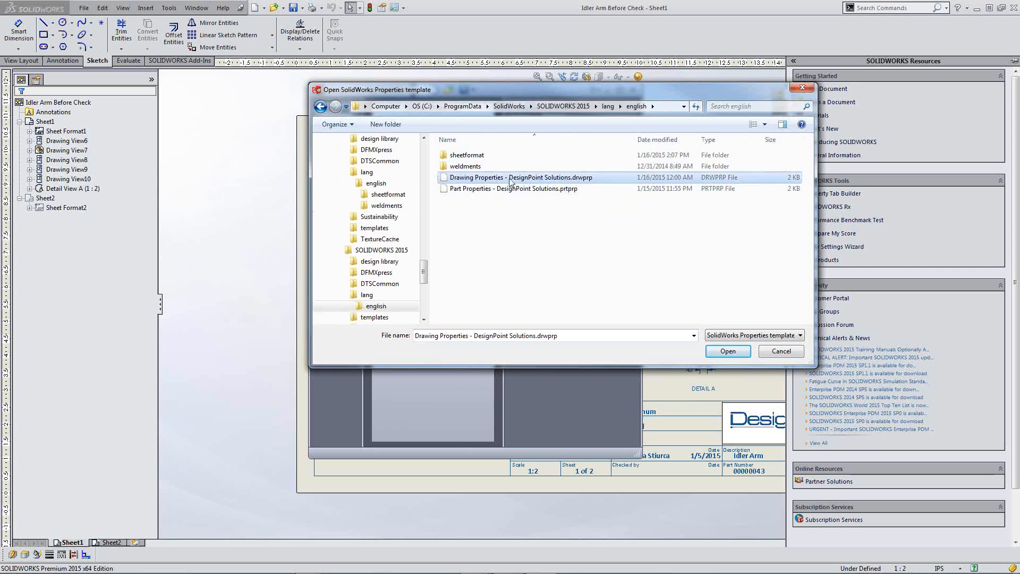
{"action": "left_click", "coordinate": [712, 350]}
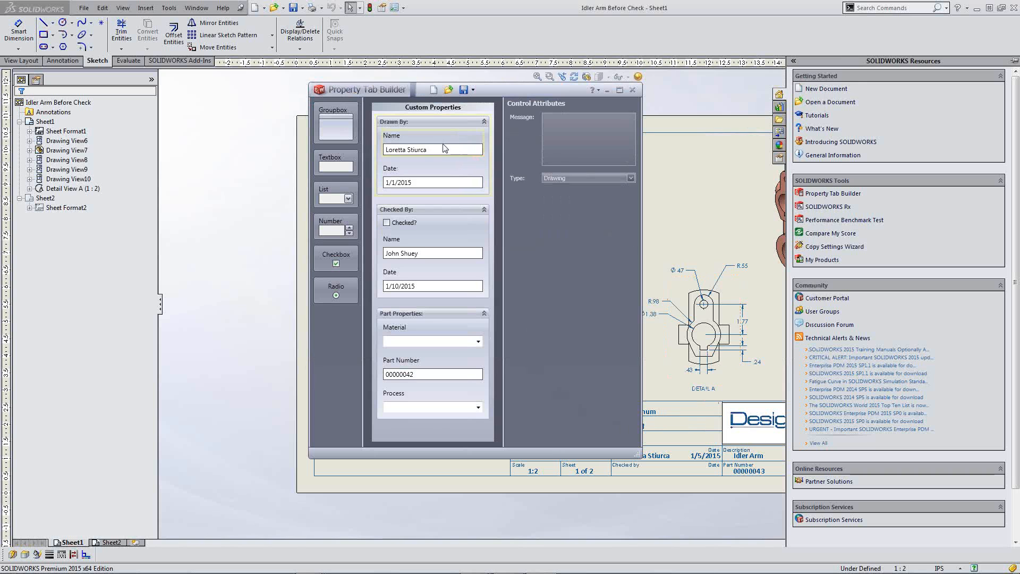
Step: Close Property Tab Builder without saving, returning to the Idler Arm drawing
{"action": "left_click", "coordinate": [433, 223]}
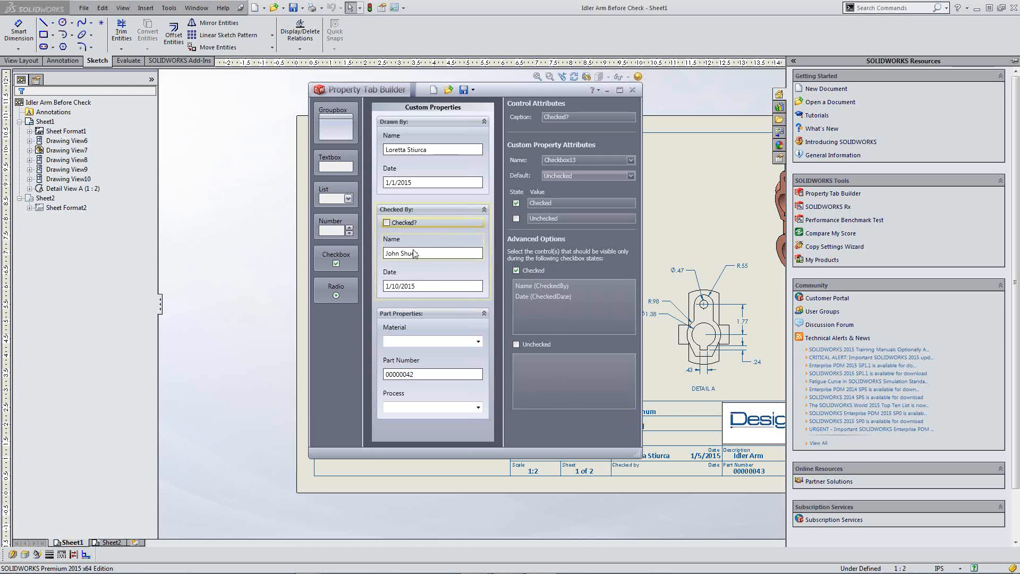
{"action": "left_click", "coordinate": [631, 91]}
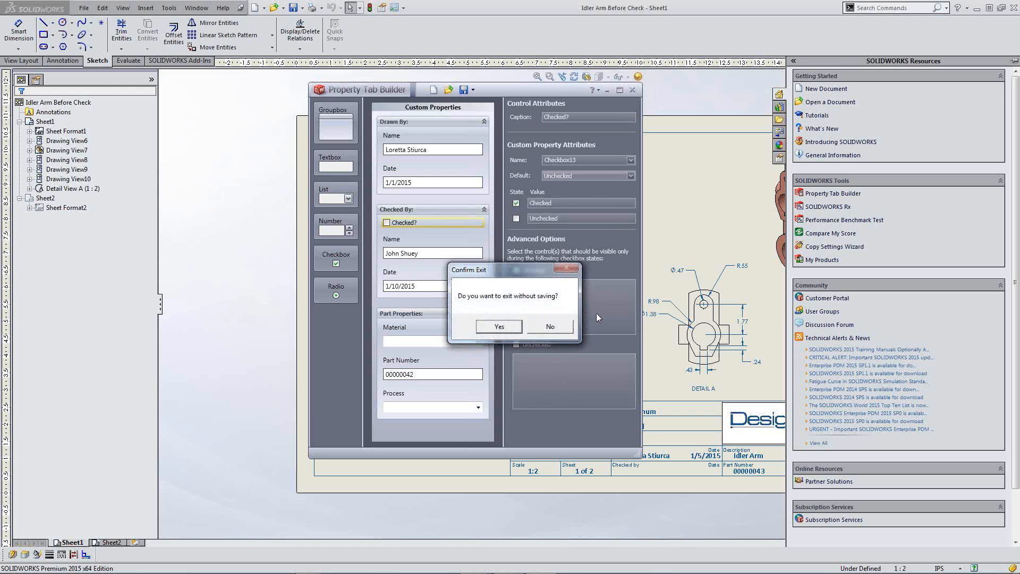
{"action": "left_click", "coordinate": [510, 326]}
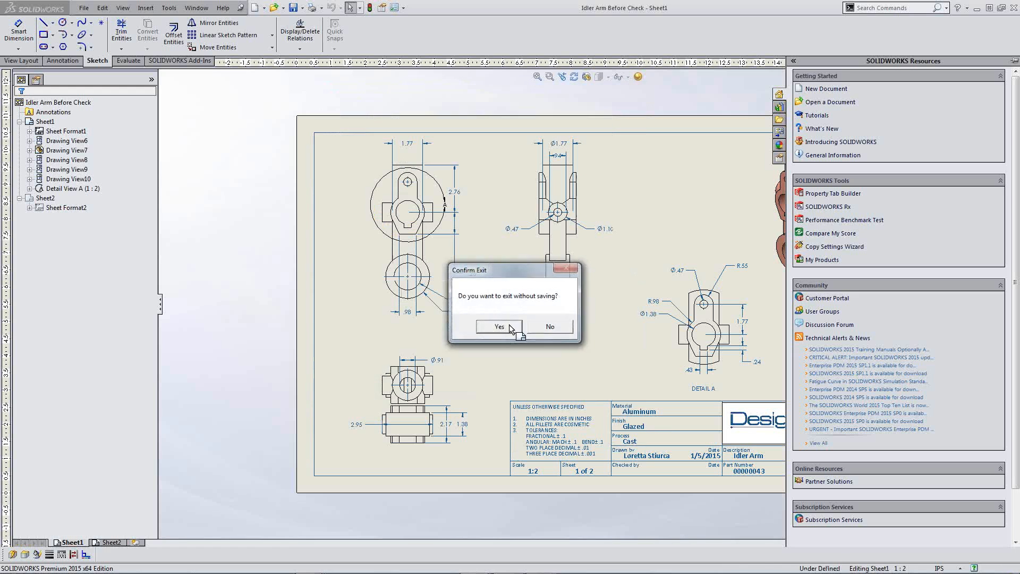
Step: Switch the drawing's Custom Properties to the Drawing Properties - DesignPoint Solutions template
{"action": "left_click", "coordinate": [687, 206]}
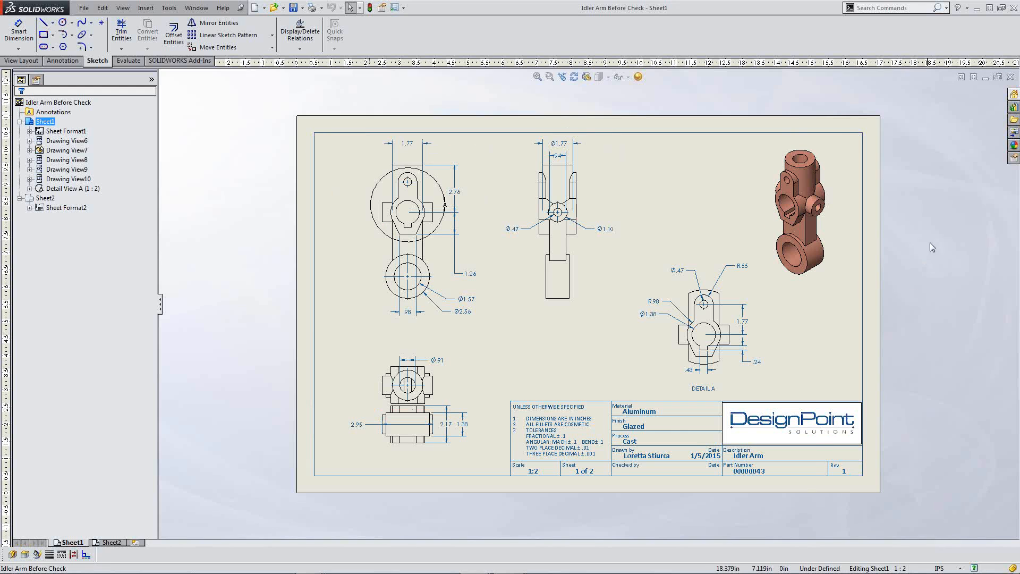
{"action": "left_click", "coordinate": [1013, 159]}
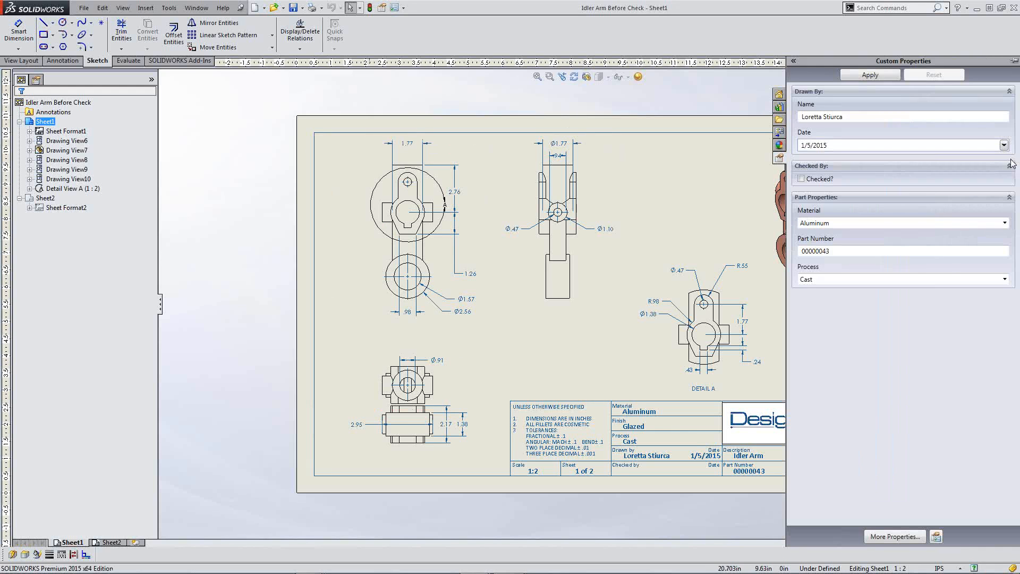
{"action": "left_click", "coordinate": [936, 536]}
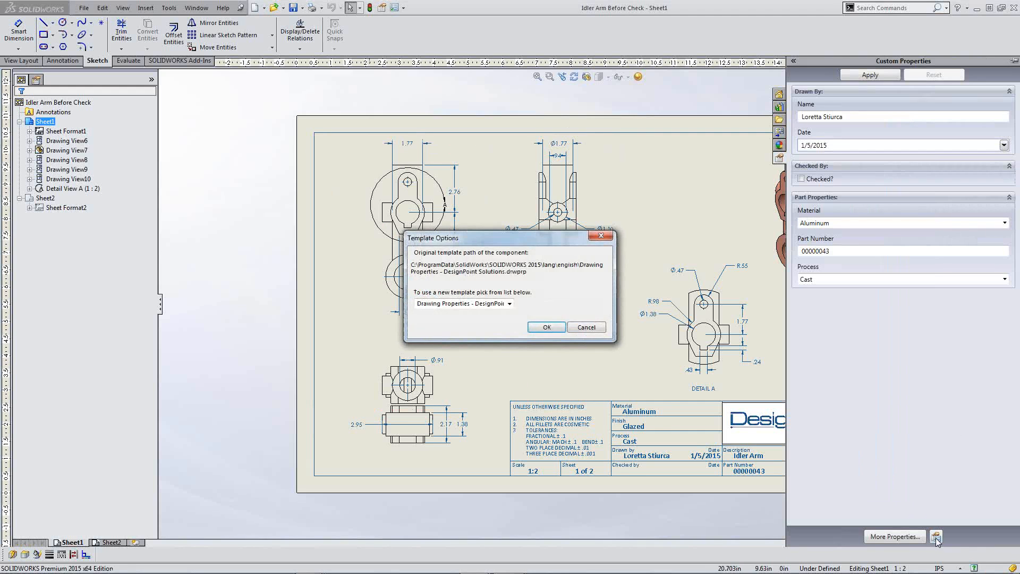
{"action": "left_click", "coordinate": [508, 304]}
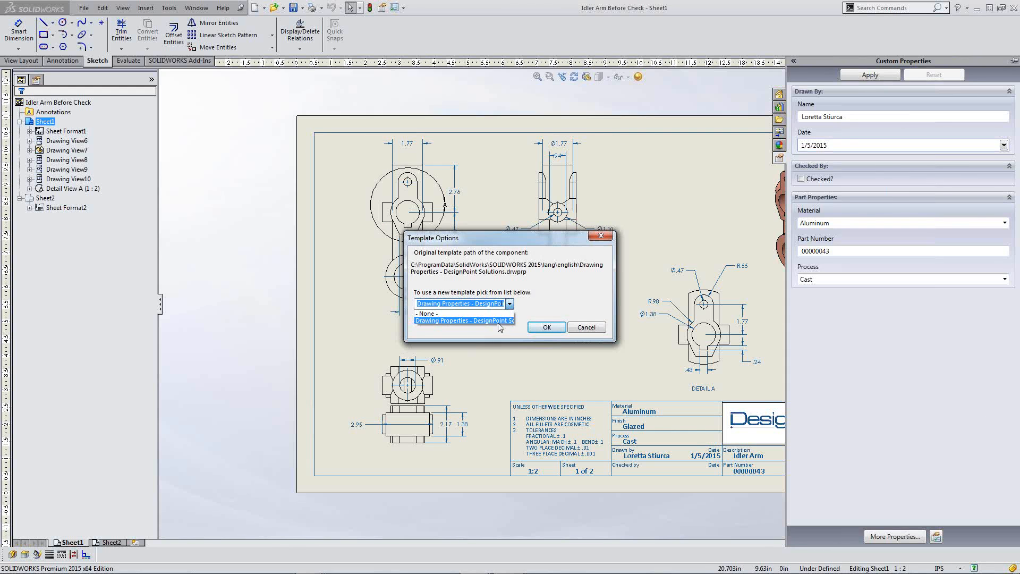
{"action": "left_click", "coordinate": [499, 320]}
{"action": "left_click", "coordinate": [547, 328]}
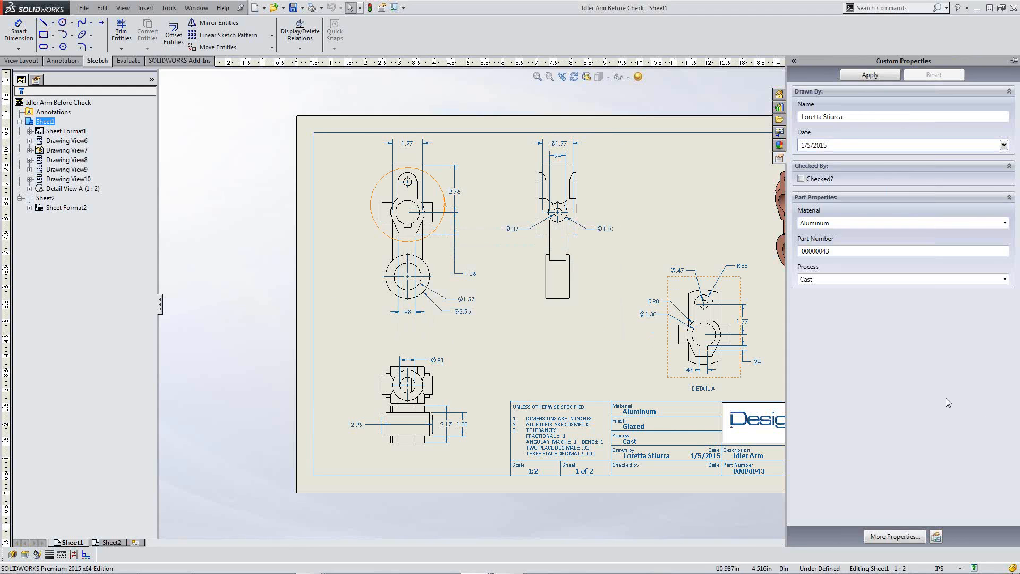
Step: Set Drawn By to a different drafter name with date 1/8/2015 and apply to the title block
{"action": "triple_click", "coordinate": [864, 117]}
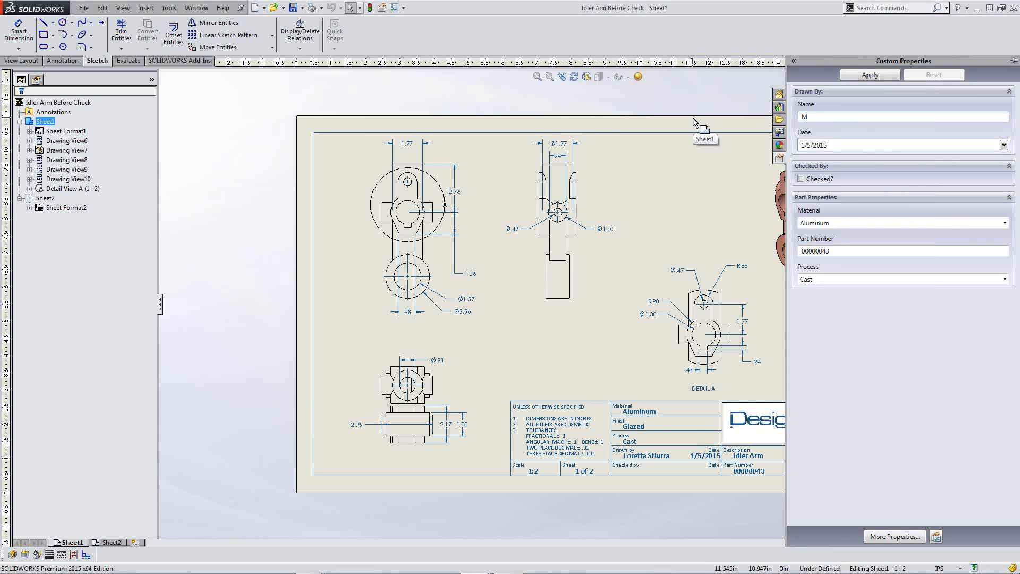
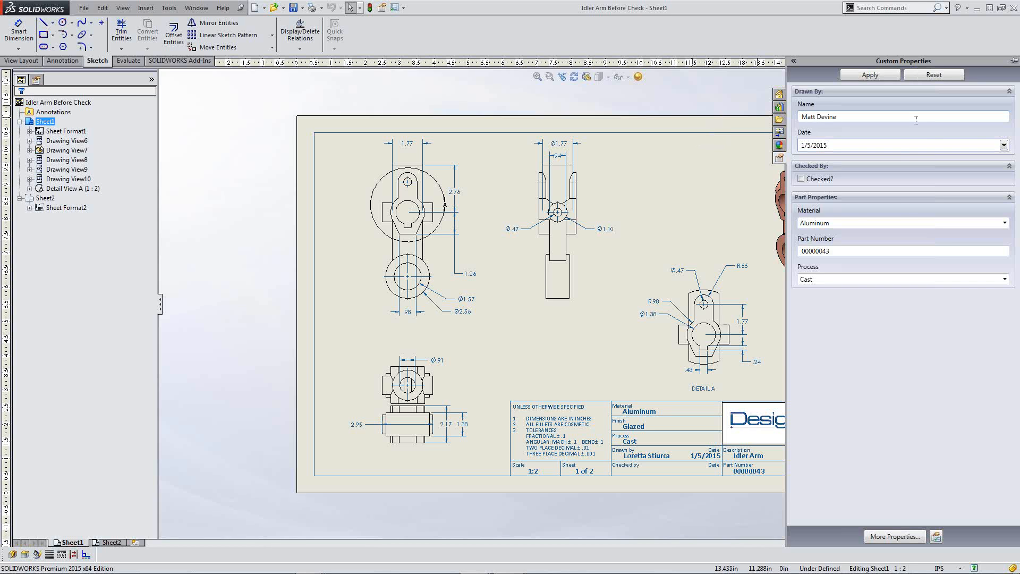
{"action": "left_click", "coordinate": [1003, 146]}
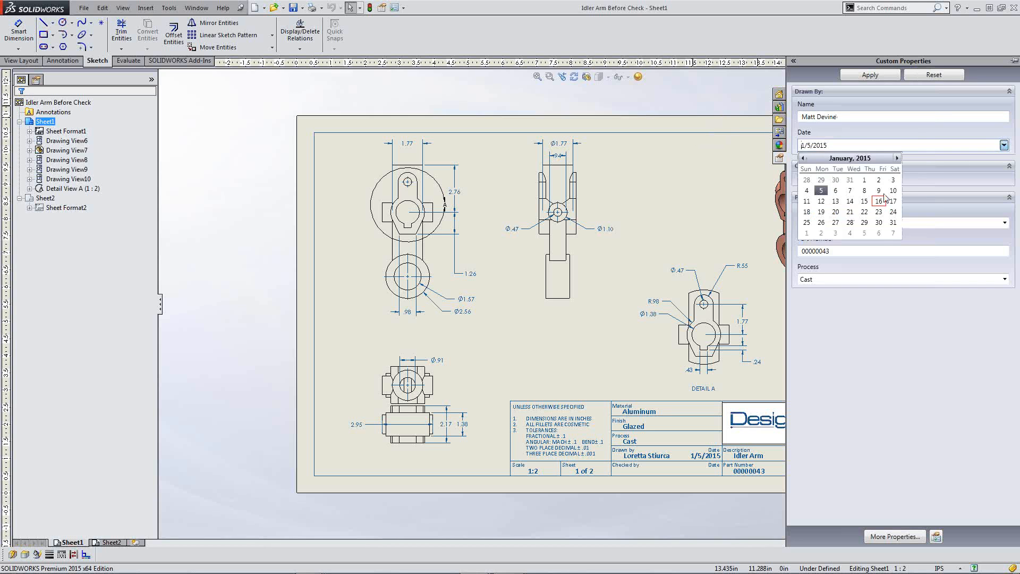
{"action": "left_click", "coordinate": [864, 190]}
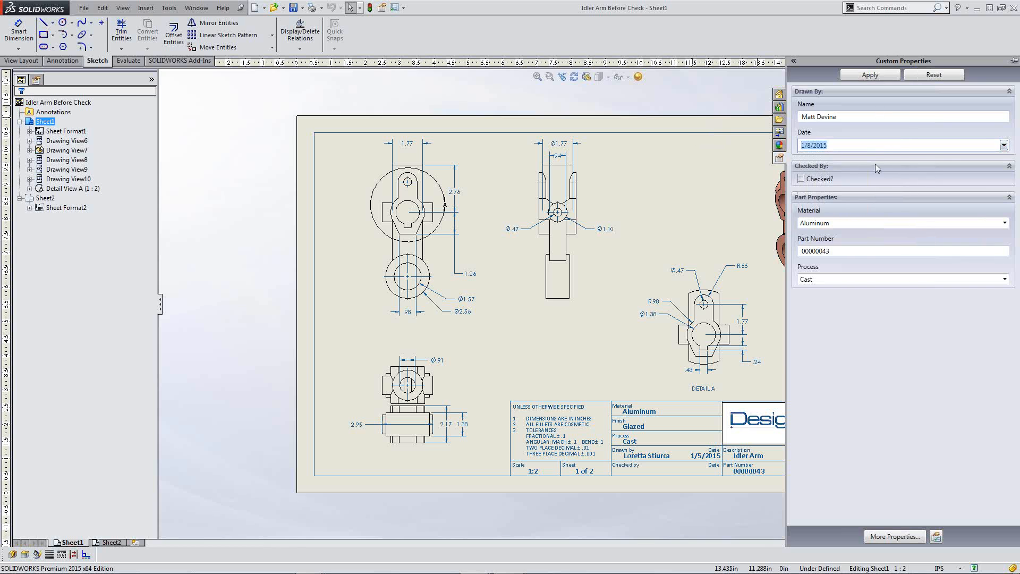
{"action": "left_click", "coordinate": [869, 75]}
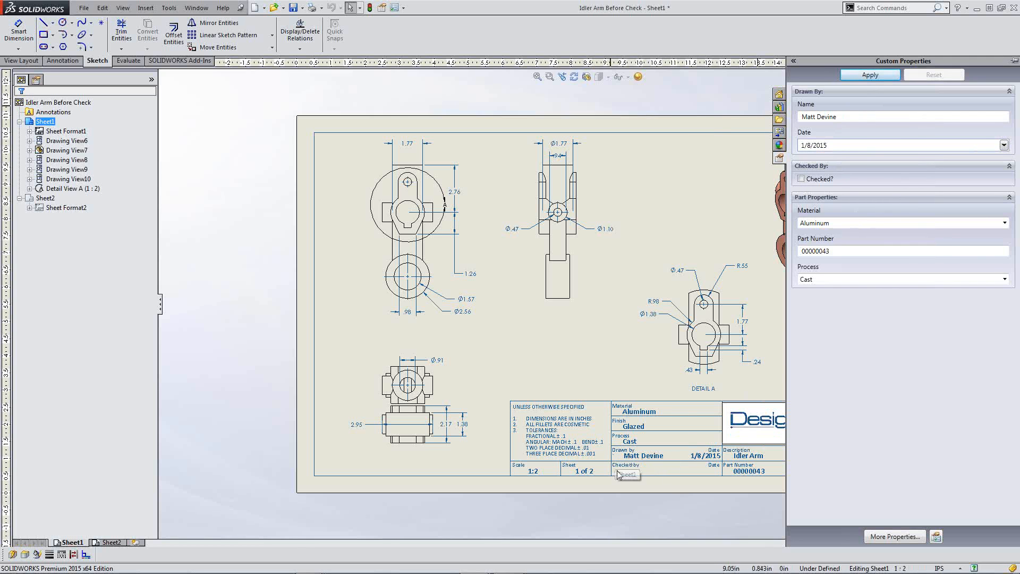
Step: Restore the original drafter's name in Drawn By and apply it to the title block
{"action": "triple_click", "coordinate": [862, 113]}
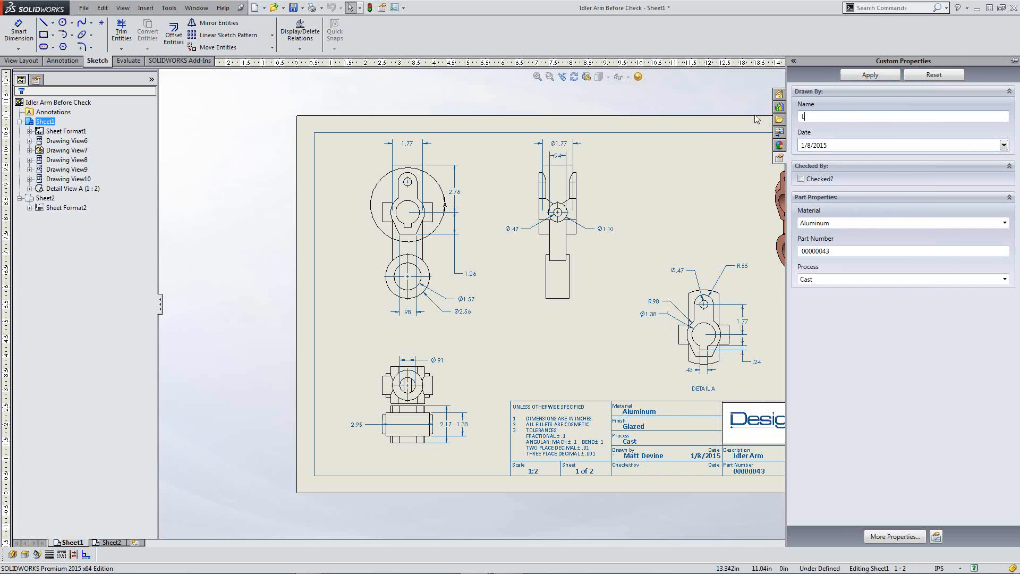
{"action": "left_click", "coordinate": [870, 75]}
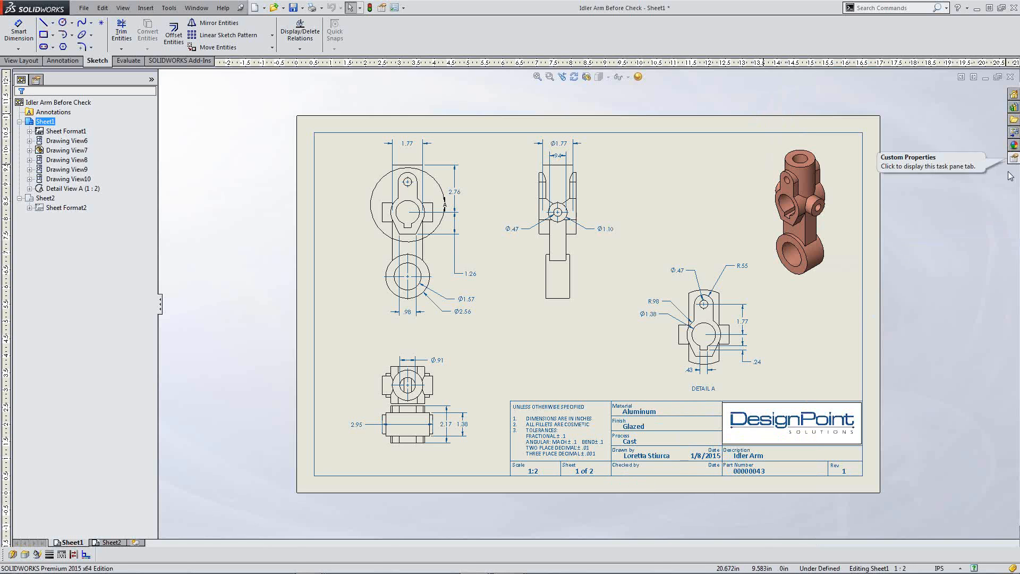
{"action": "left_click", "coordinate": [977, 381]}
{"action": "key", "text": "alt+Tab"}
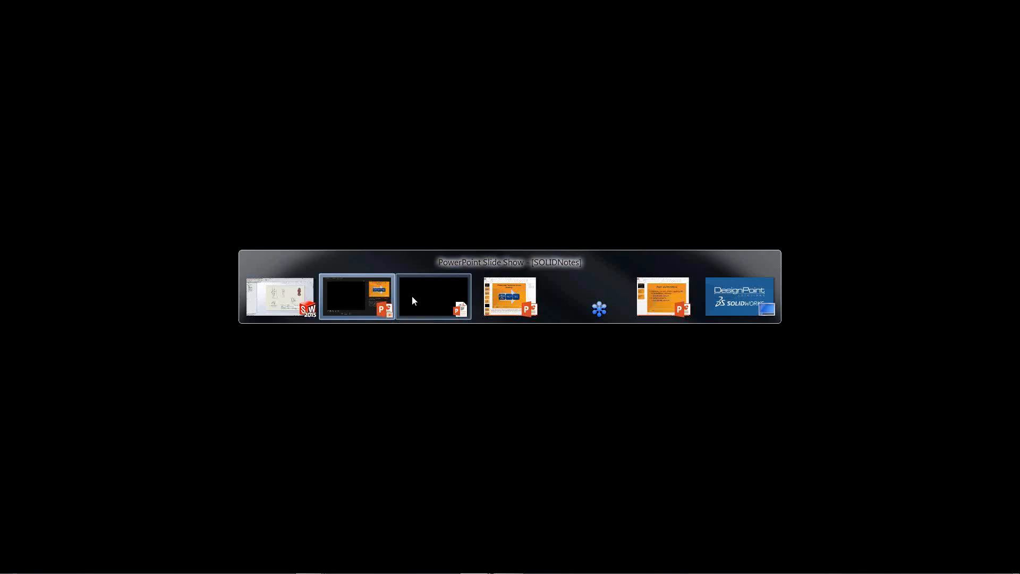
{"action": "left_click", "coordinate": [414, 301]}
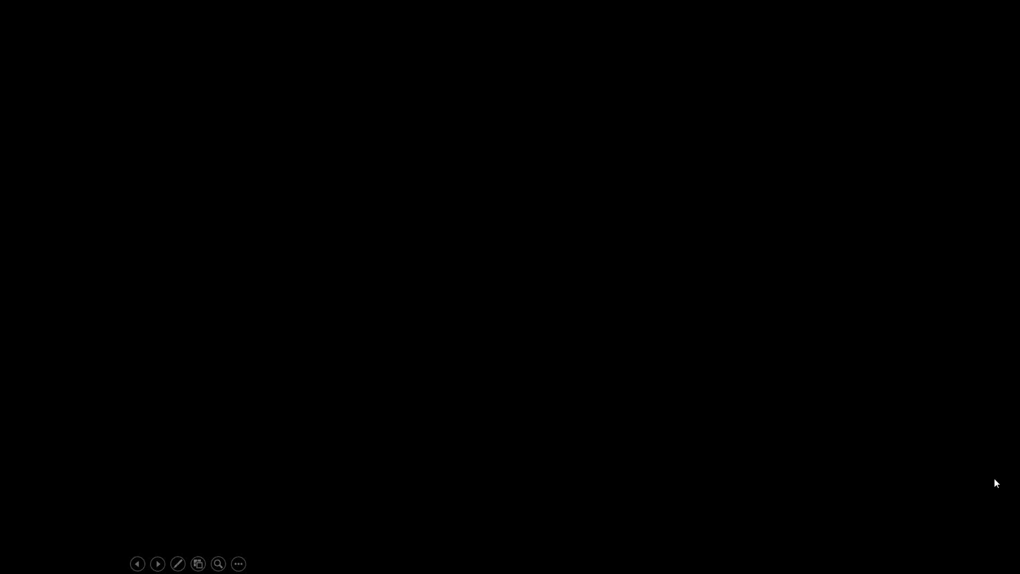
{"action": "key", "text": "alt+Tab"}
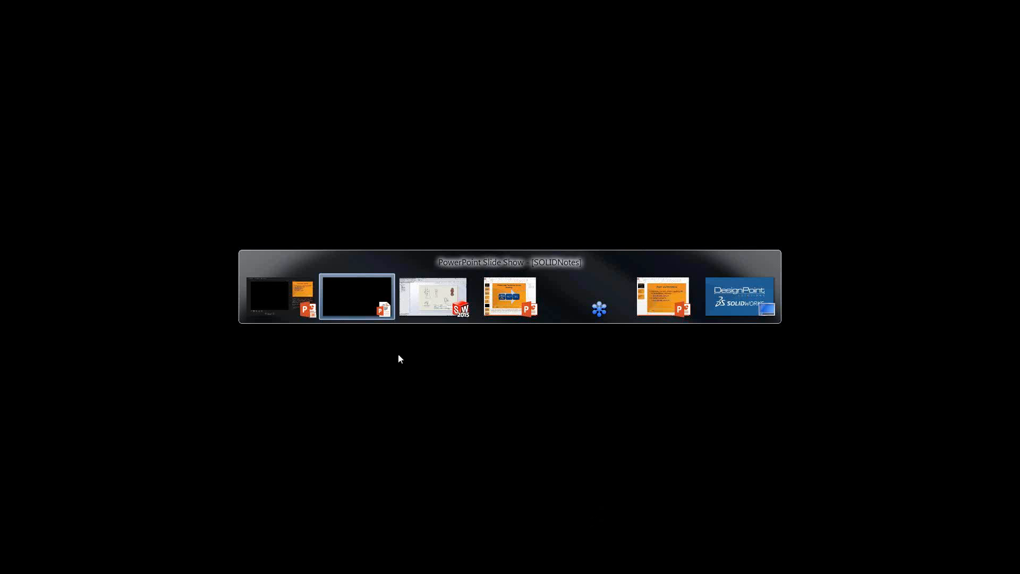
{"action": "key", "text": "alt+Tab"}
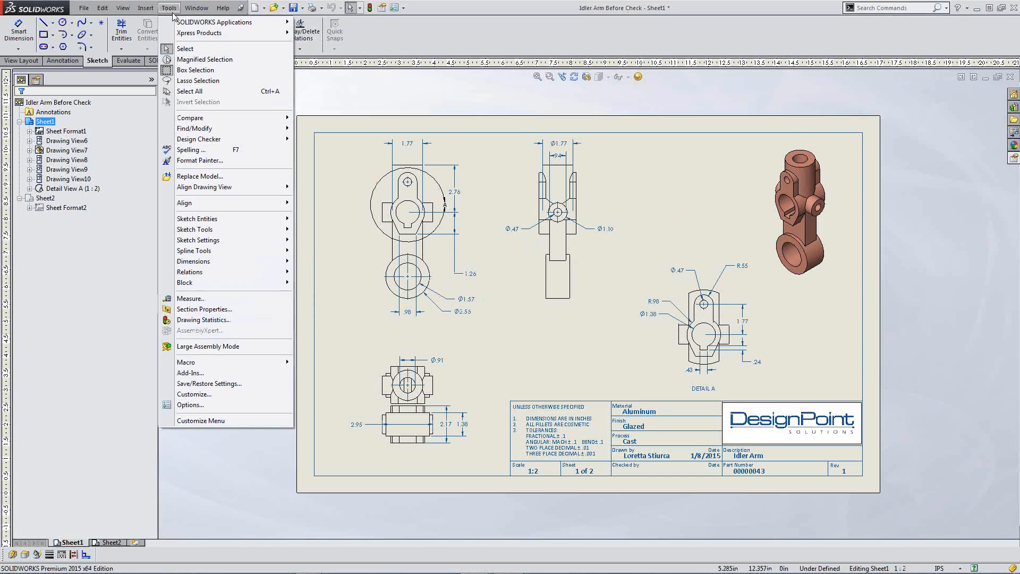
Step: Enable the SOLIDWORKS Design Checker add-in with Start Up ticked, then show its menu
{"action": "left_click", "coordinate": [247, 374]}
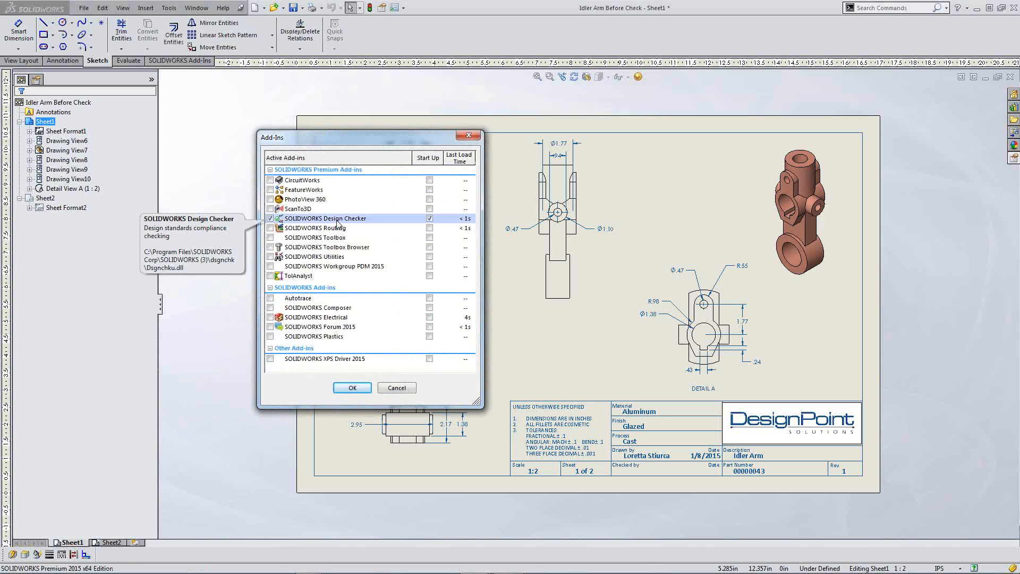
{"action": "left_click", "coordinate": [270, 219]}
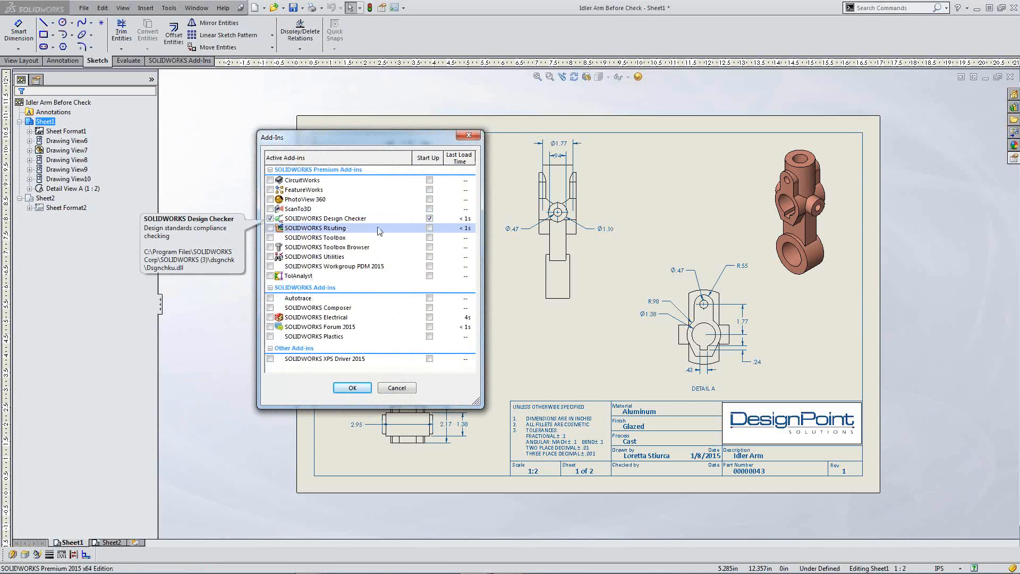
{"action": "left_click", "coordinate": [429, 218]}
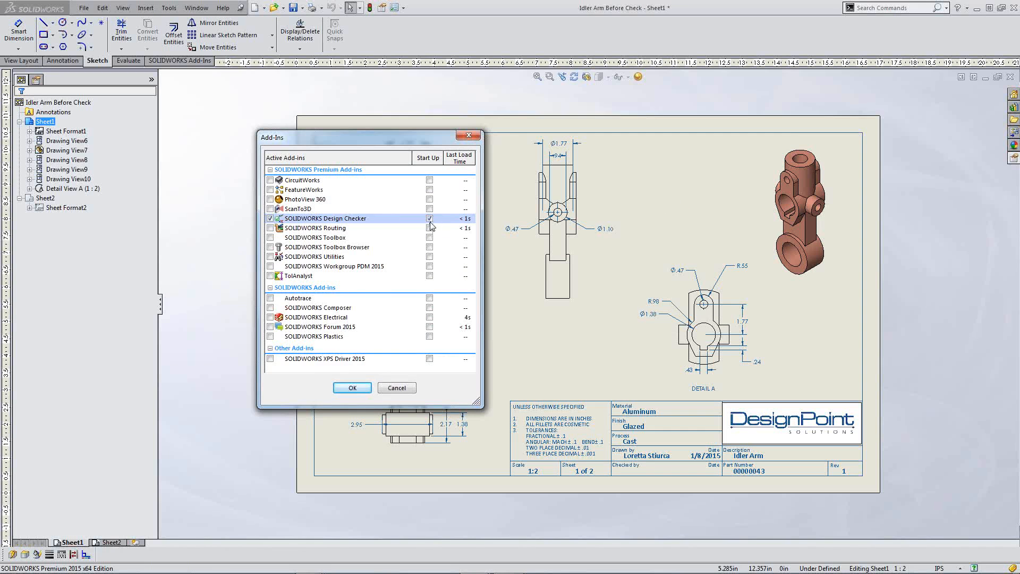
{"action": "left_click", "coordinate": [351, 387]}
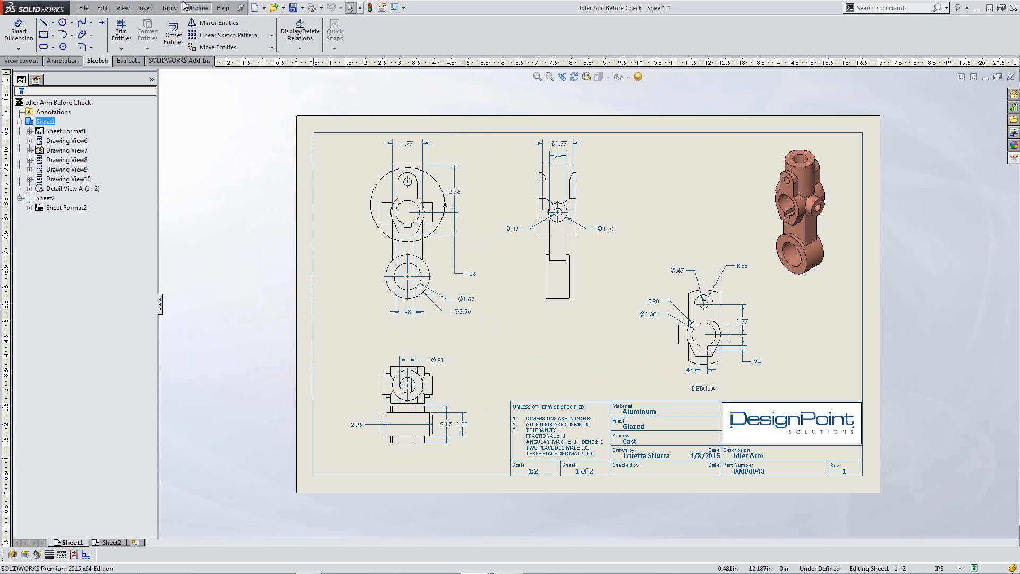
{"action": "left_click", "coordinate": [169, 7]}
{"action": "mouse_move", "coordinate": [217, 143]}
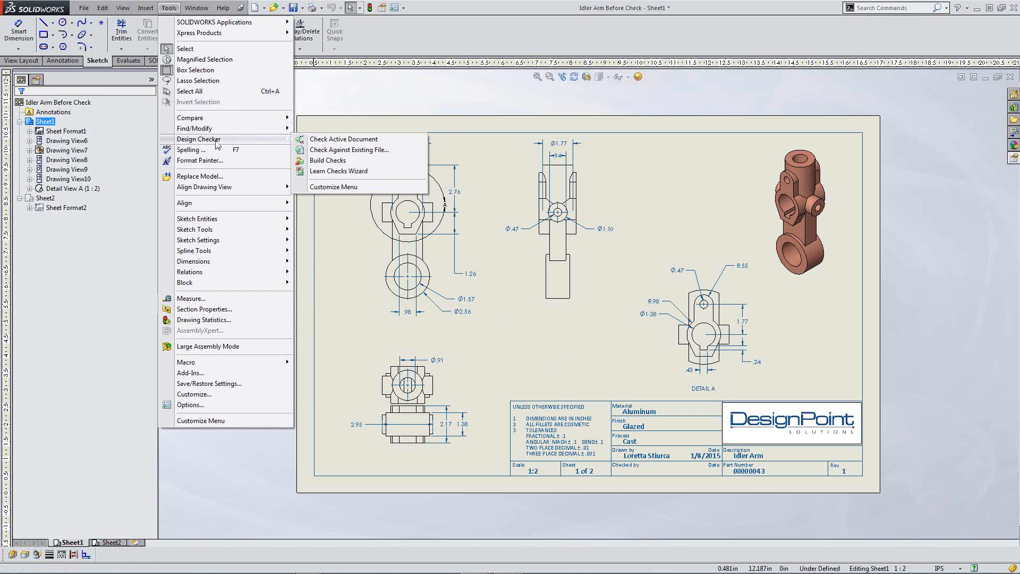
Step: Launch Build Checks and create a new standards file, SOLIDWORKS Design Checker 1
{"action": "left_click", "coordinate": [380, 161]}
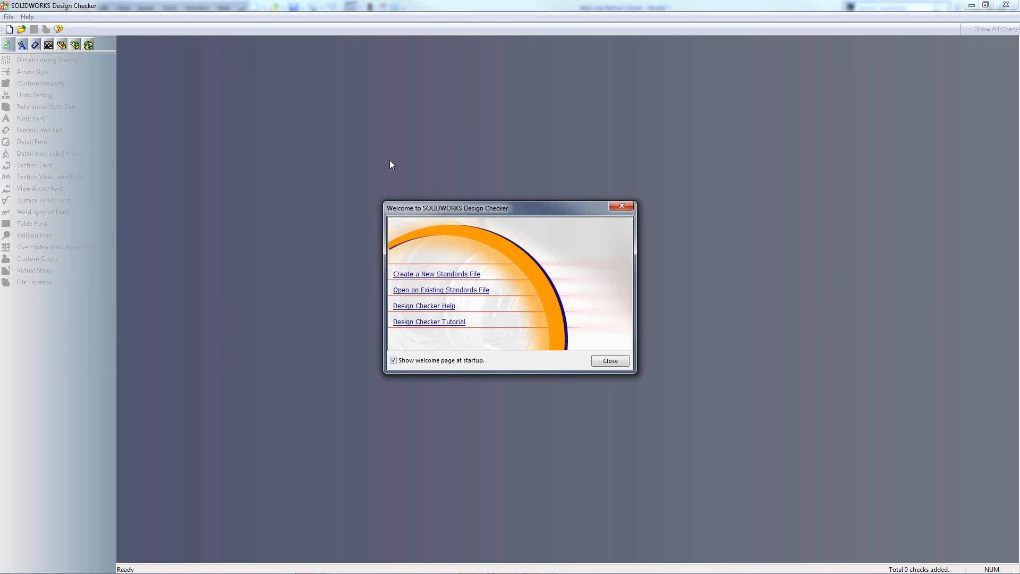
{"action": "left_click", "coordinate": [446, 275]}
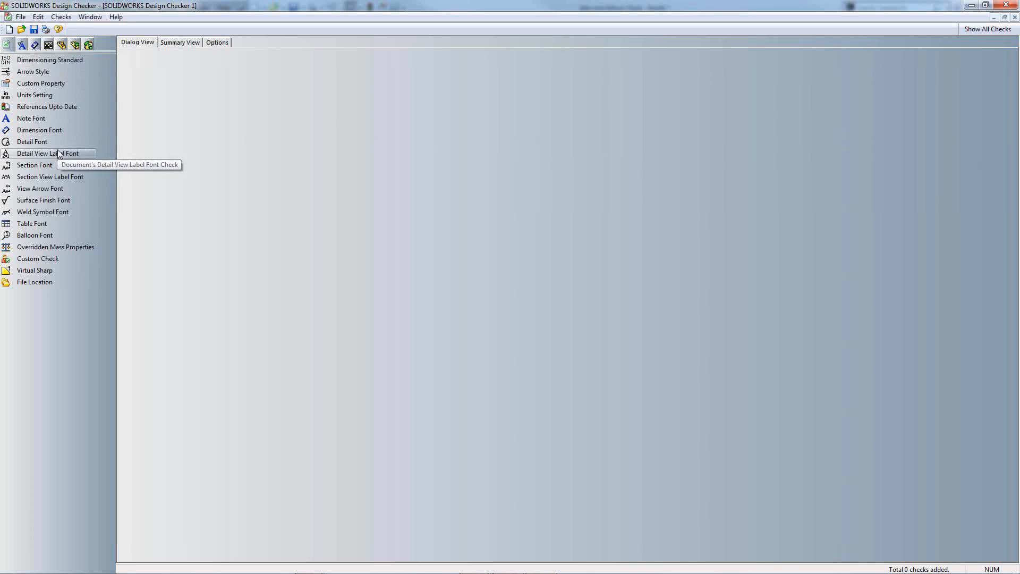
Step: Add a Units Setting check requiring IPS units, with criticality Critical
{"action": "left_click", "coordinate": [53, 85]}
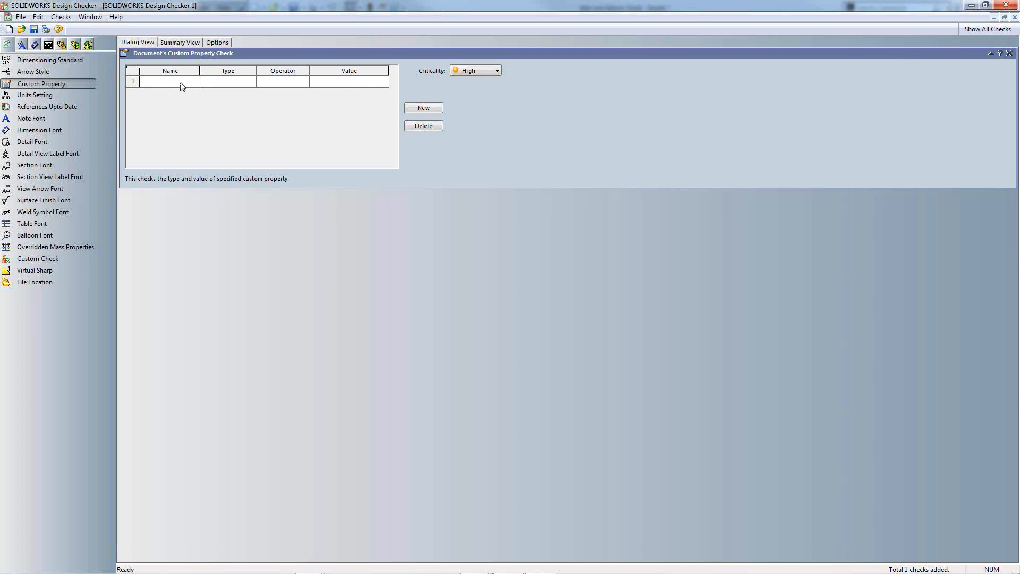
{"action": "left_click", "coordinate": [74, 85]}
{"action": "left_click", "coordinate": [66, 96]}
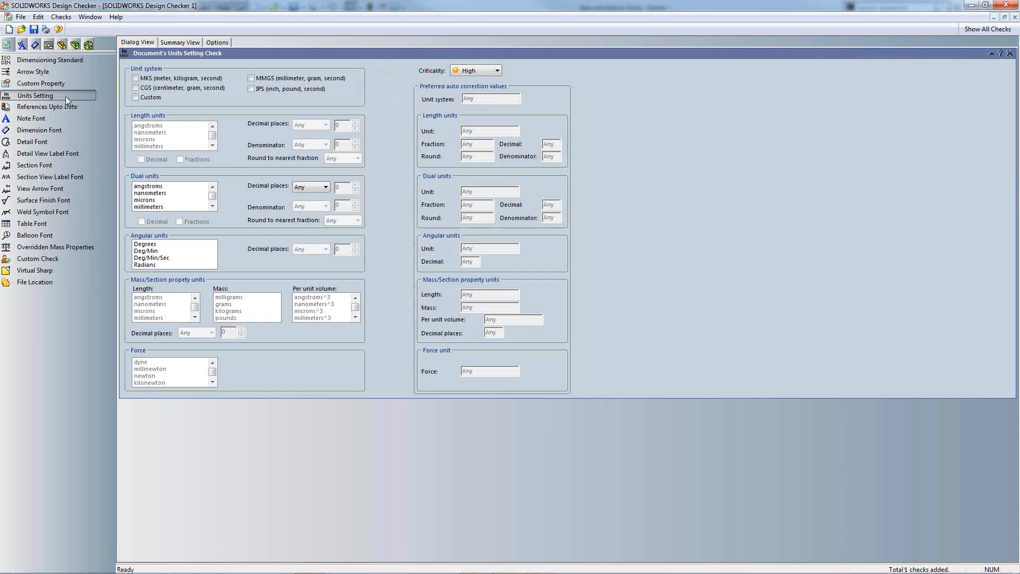
{"action": "left_click", "coordinate": [250, 89]}
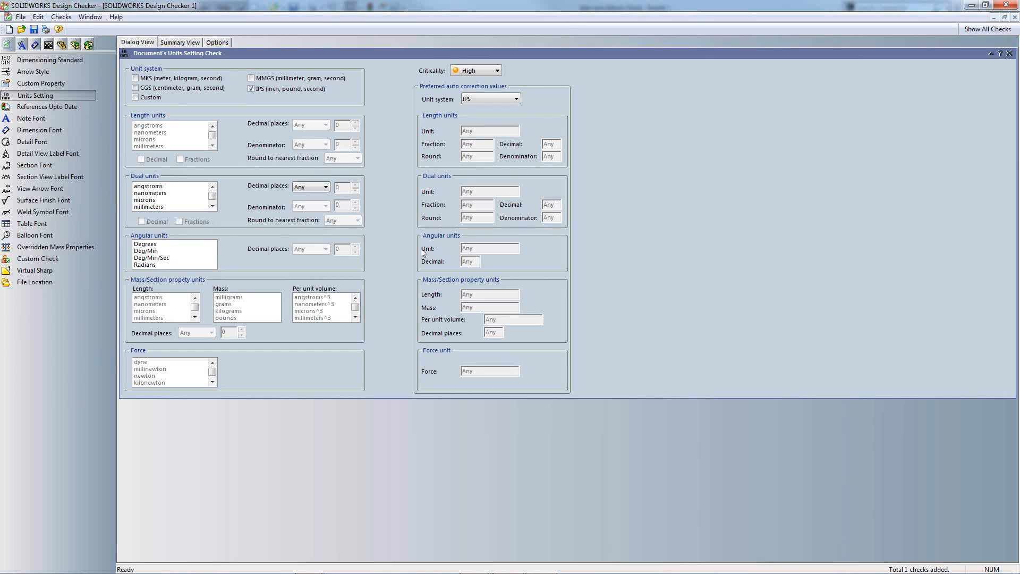
{"action": "left_click", "coordinate": [484, 73]}
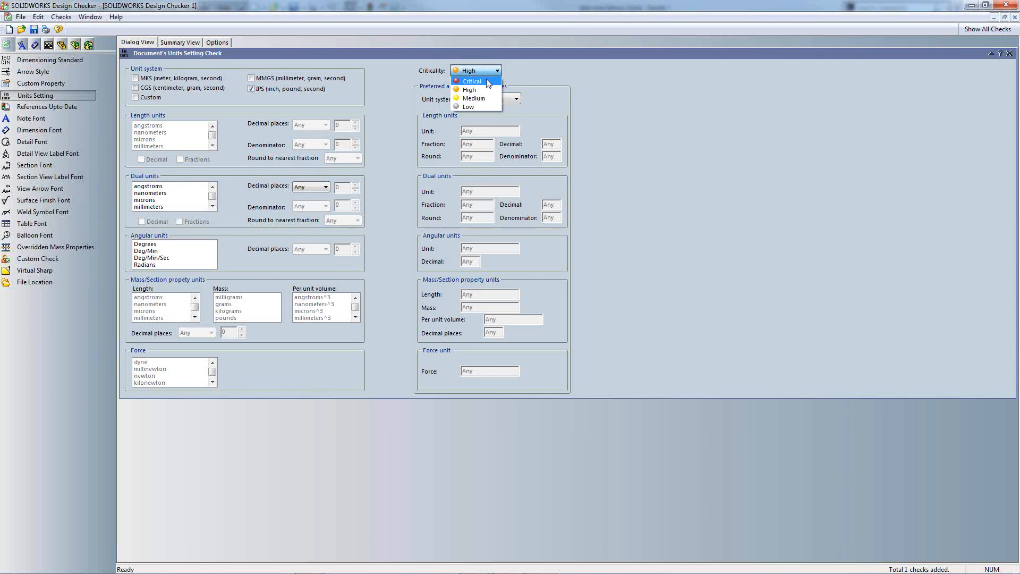
{"action": "left_click", "coordinate": [487, 81]}
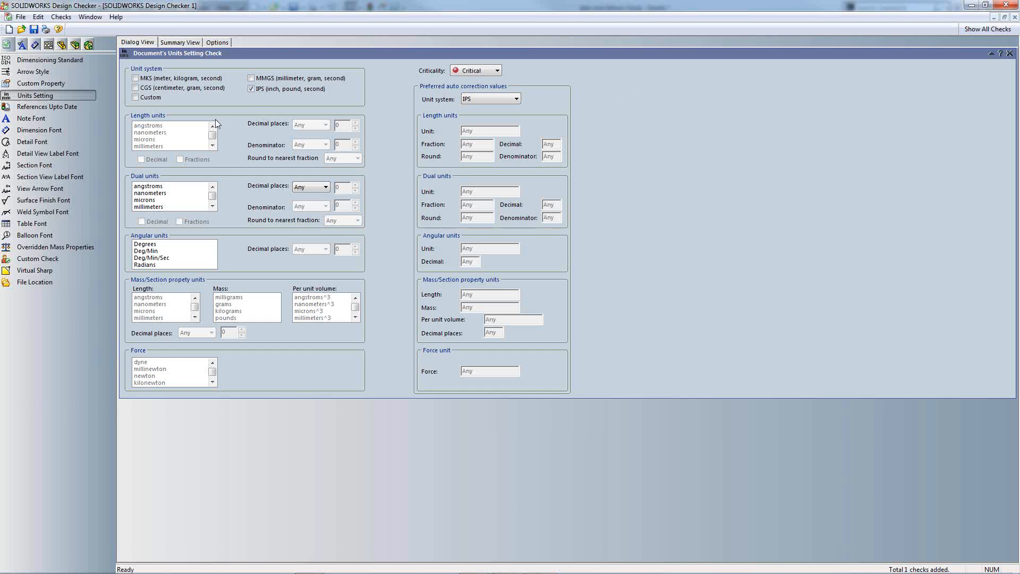
{"action": "double_click", "coordinate": [56, 118]}
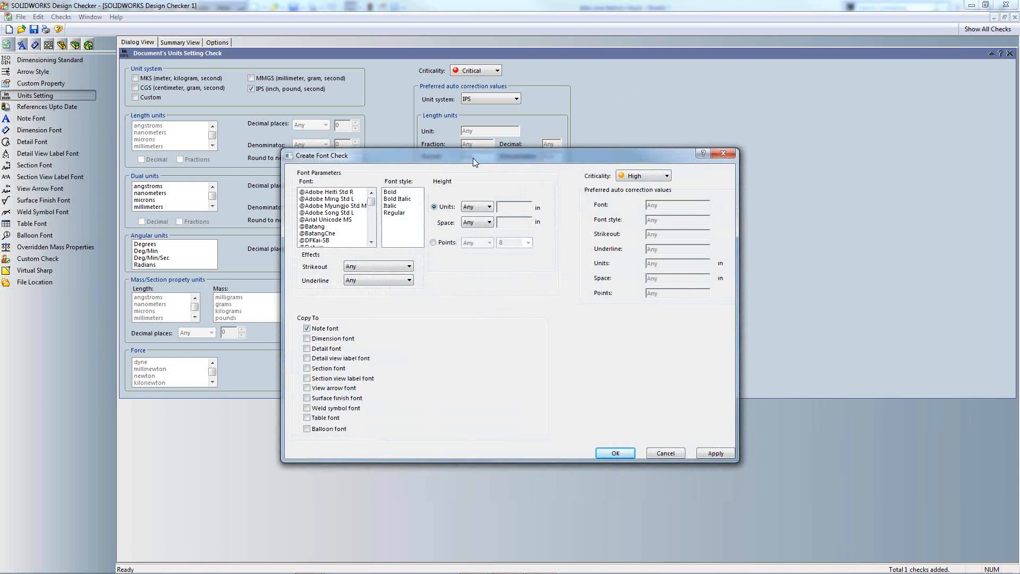
{"action": "left_click_drag", "start_coordinate": [473, 158], "coordinate": [448, 105]}
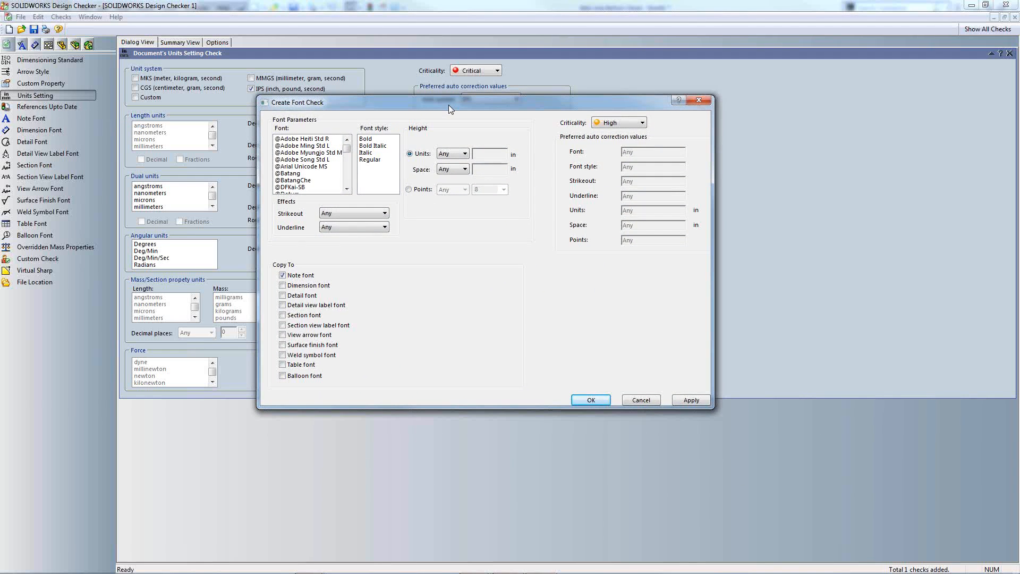
{"action": "left_click", "coordinate": [697, 101]}
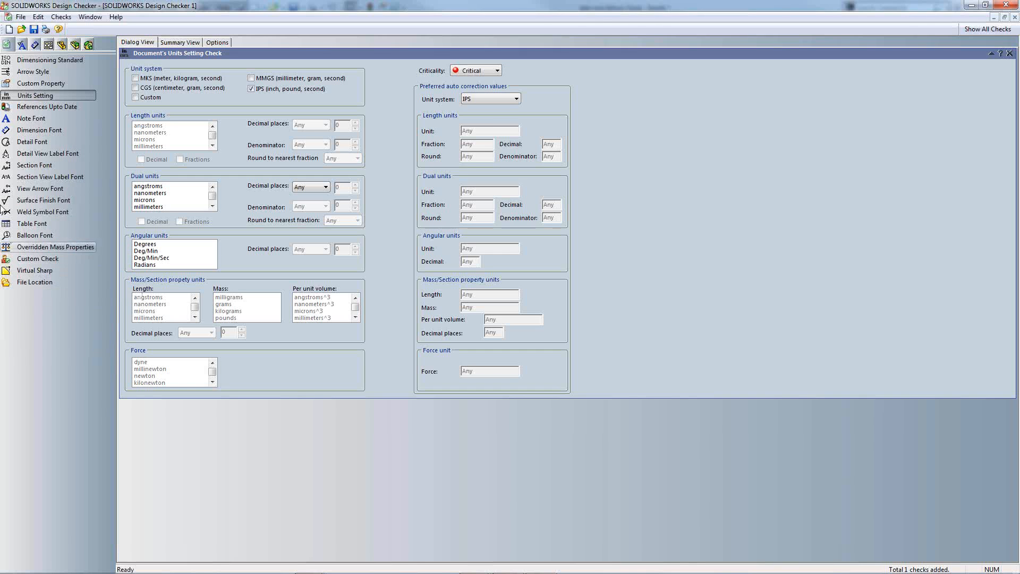
Step: Add a Critical Overlapping Dimension check from the dimension checks category
{"action": "left_click", "coordinate": [22, 45]}
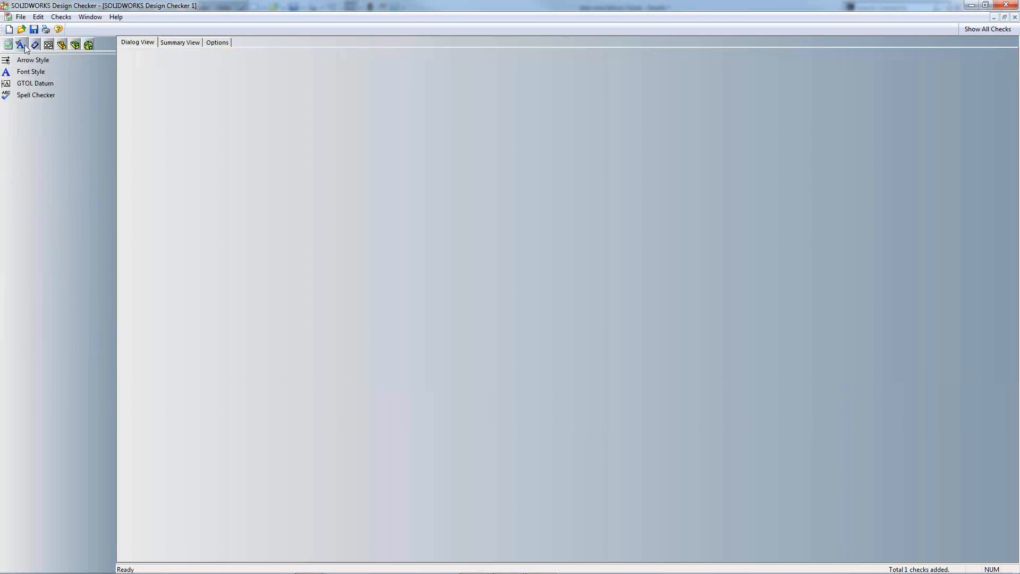
{"action": "left_click", "coordinate": [34, 46]}
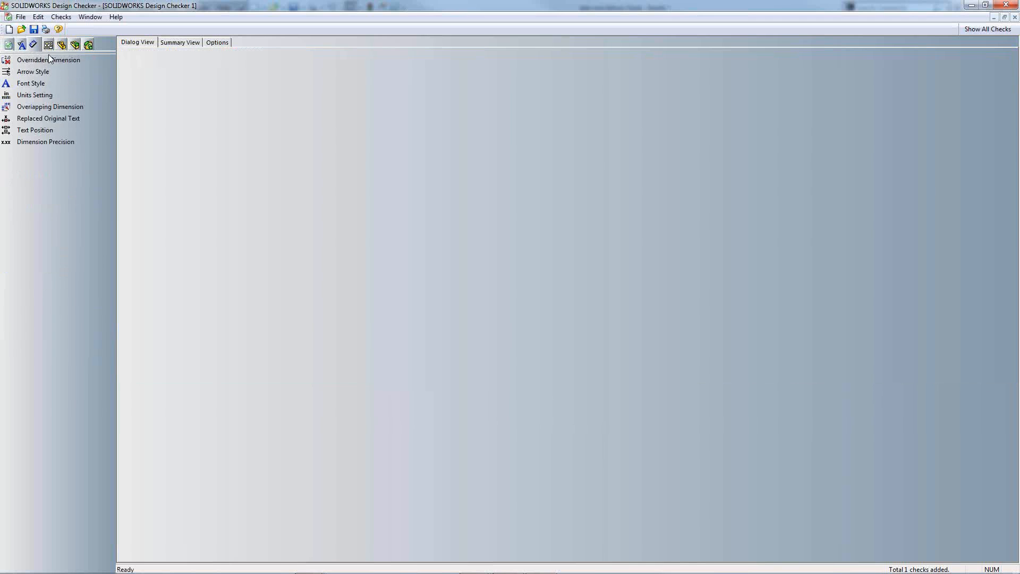
{"action": "left_click", "coordinate": [78, 108]}
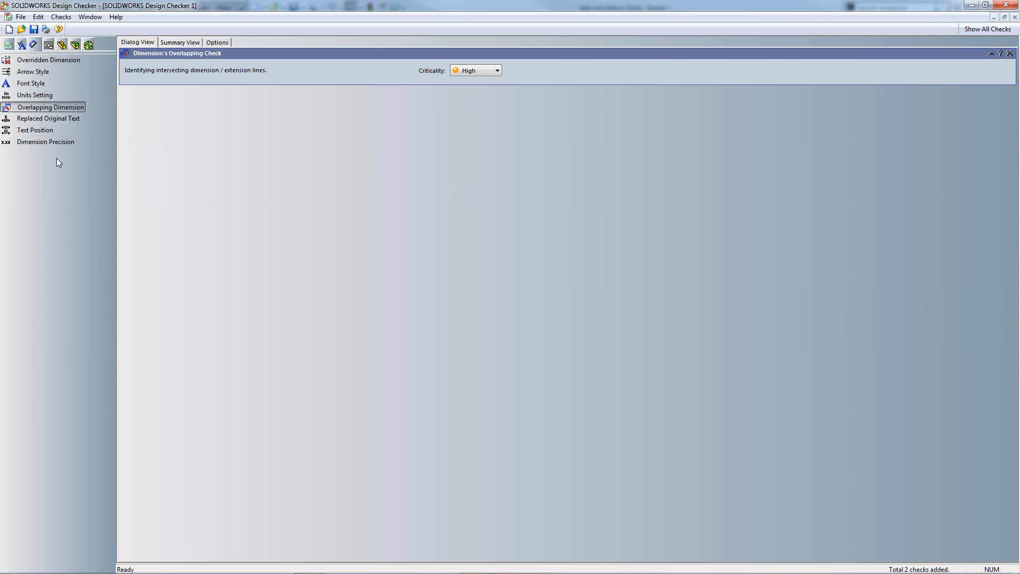
{"action": "left_click", "coordinate": [493, 77]}
{"action": "left_click", "coordinate": [489, 81]}
{"action": "left_click", "coordinate": [50, 45]}
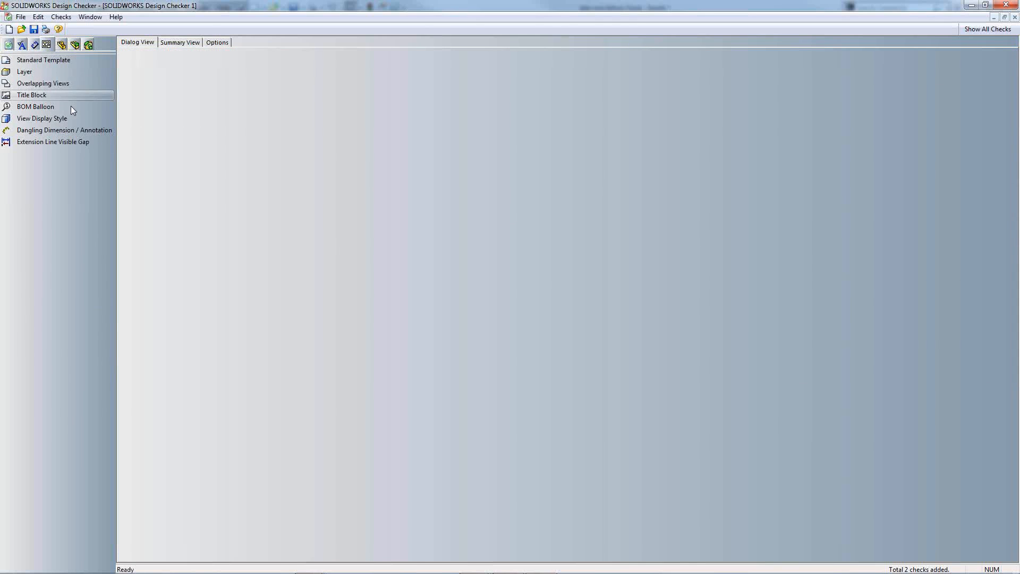
Step: Add a Standard Template check requiring the b - DesignPoint Solutions sheet format
{"action": "left_click", "coordinate": [55, 62]}
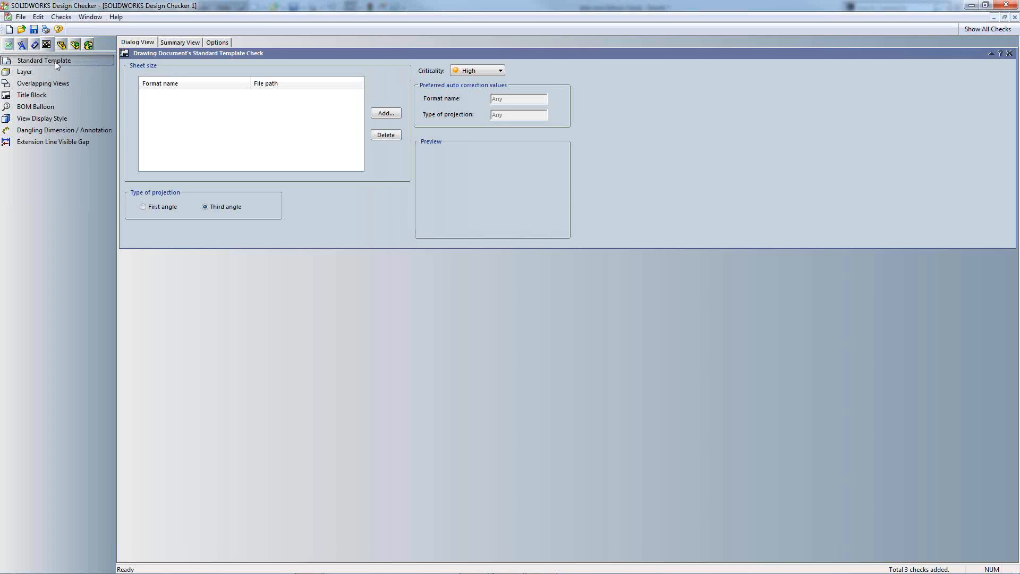
{"action": "left_click", "coordinate": [390, 113]}
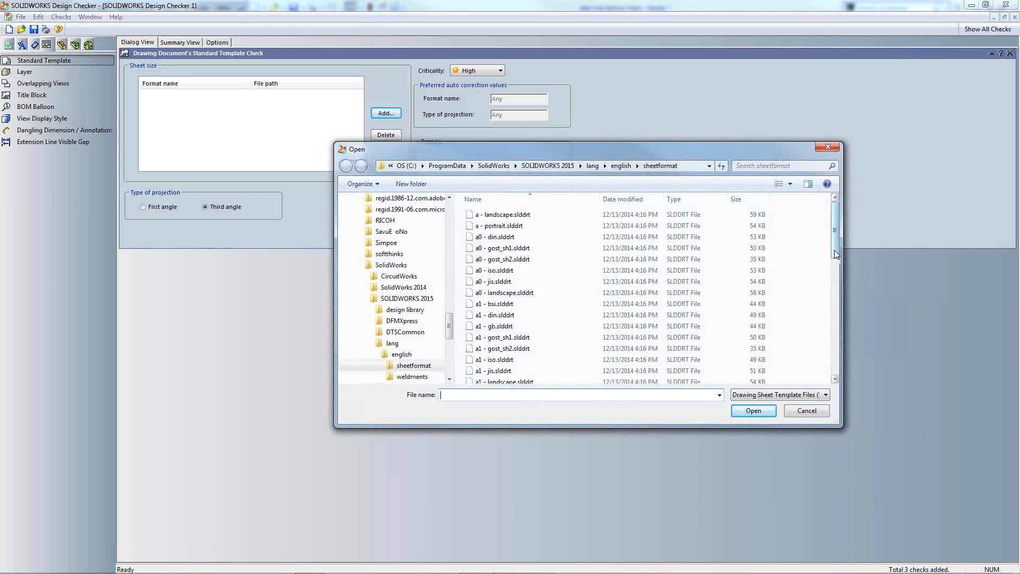
{"action": "left_click_drag", "start_coordinate": [834, 254], "coordinate": [834, 369]}
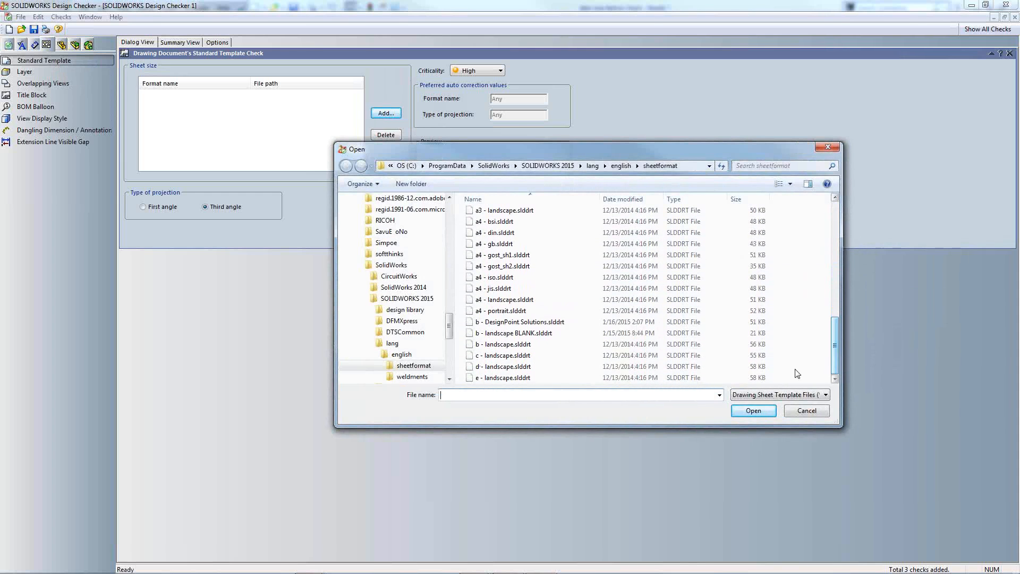
{"action": "left_click", "coordinate": [542, 322]}
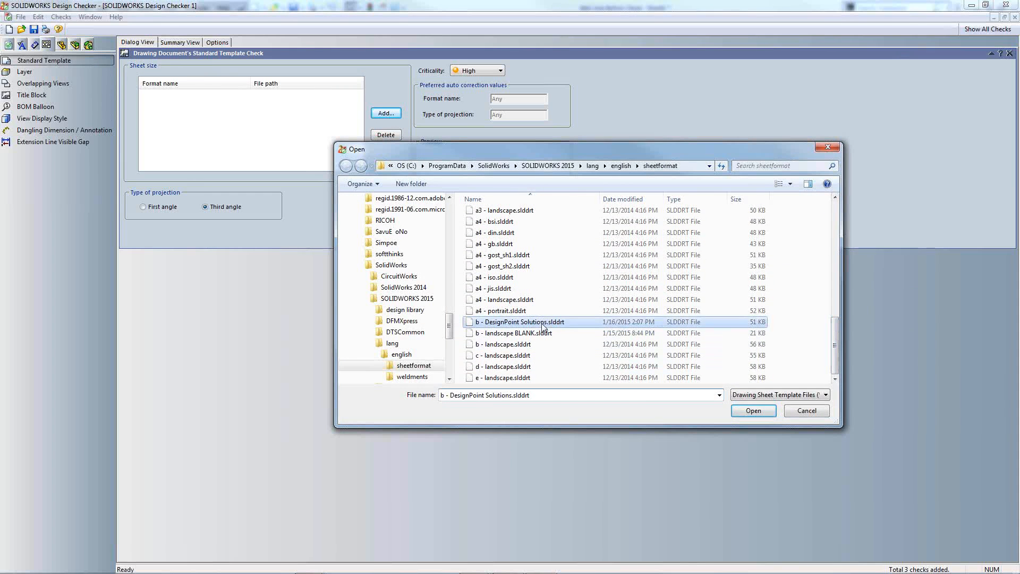
{"action": "left_click", "coordinate": [747, 410]}
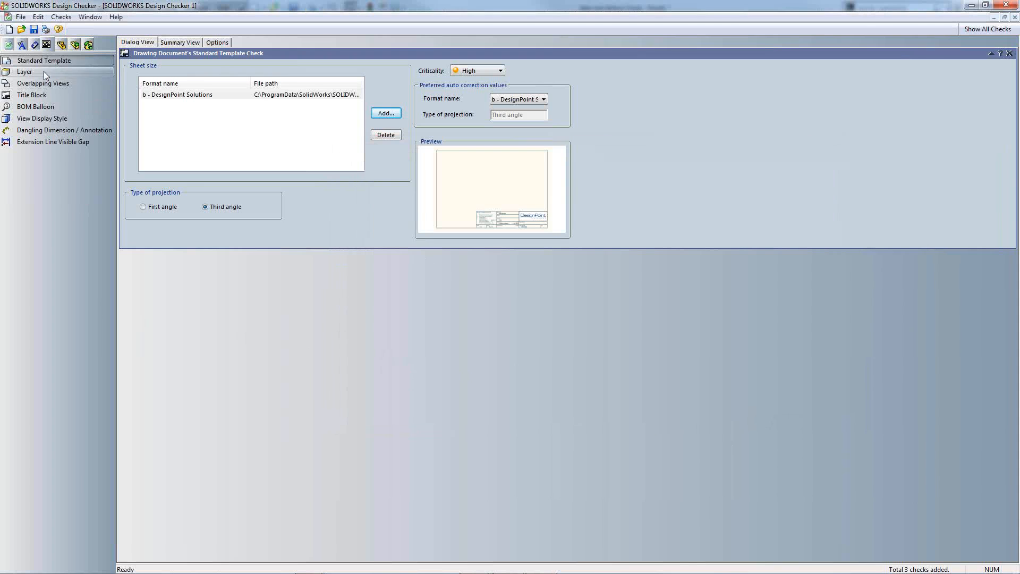
Step: Add an Overlapping Views check set to Critical and a Dangling Dimension check
{"action": "left_click", "coordinate": [60, 87]}
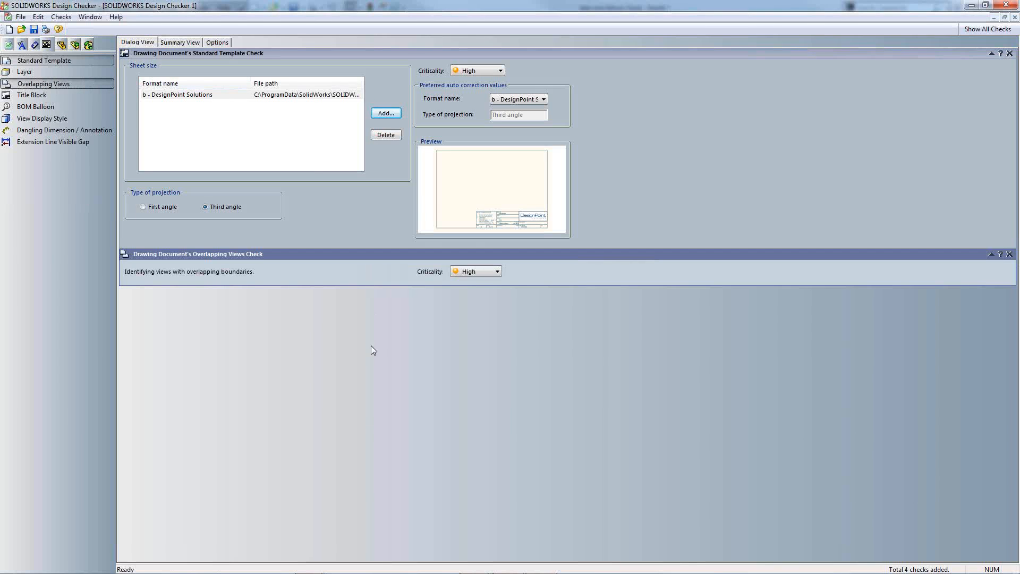
{"action": "left_click", "coordinate": [472, 272]}
{"action": "left_click", "coordinate": [473, 285]}
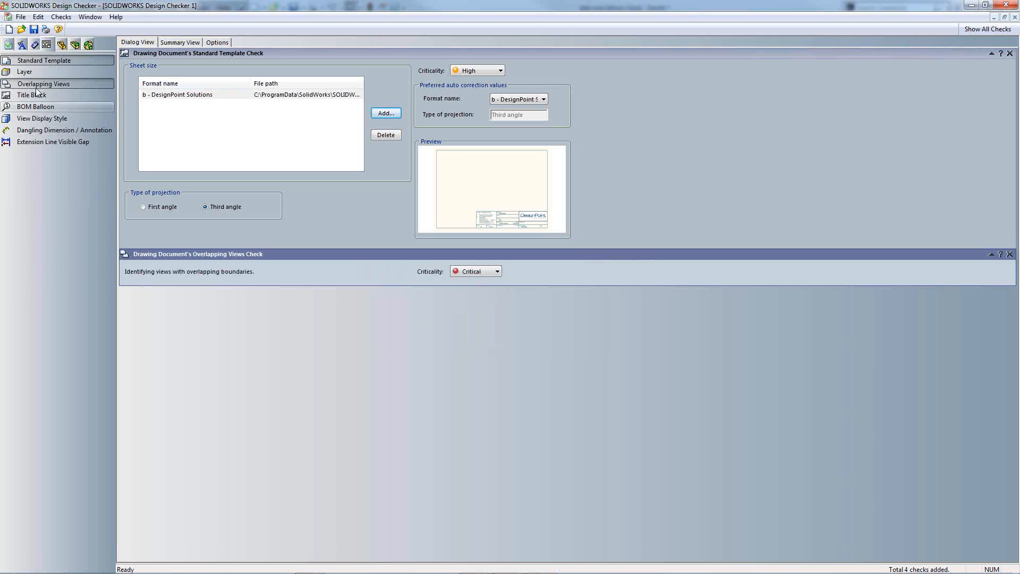
{"action": "left_click", "coordinate": [85, 131]}
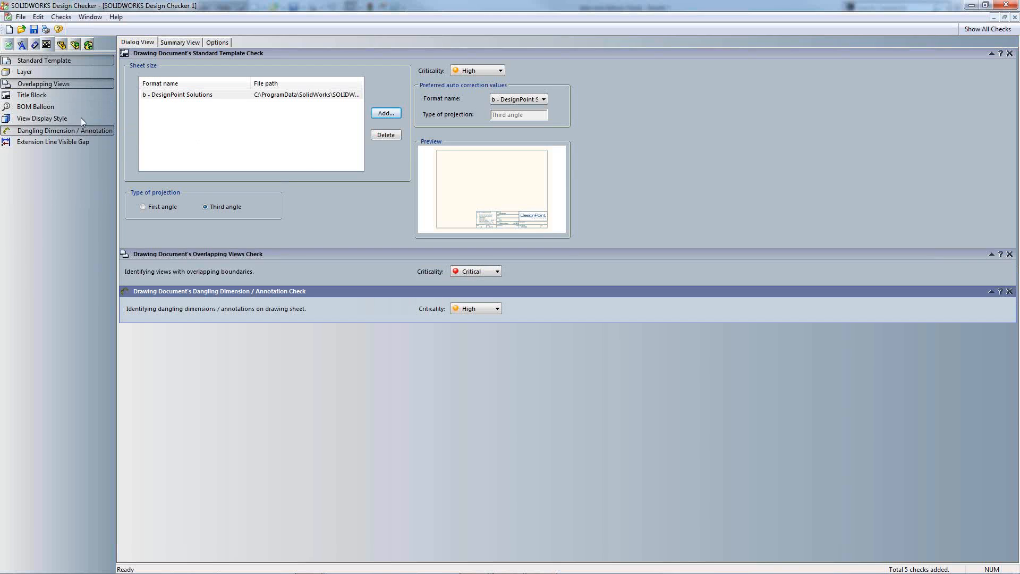
Step: Try and remove the Title Block and BOM Balloon checks, then review all five in Summary View
{"action": "left_click", "coordinate": [52, 92]}
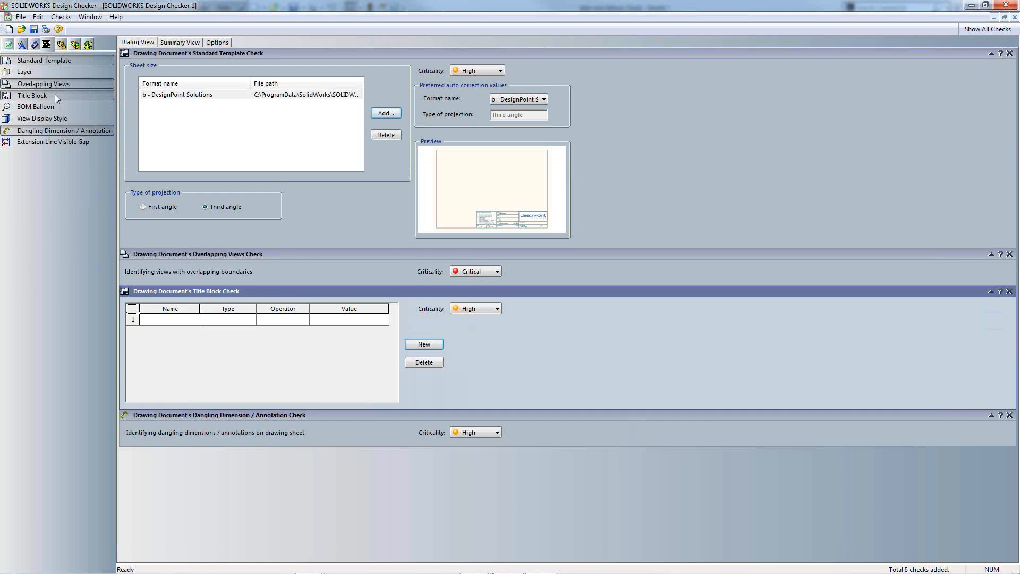
{"action": "left_click", "coordinate": [55, 94]}
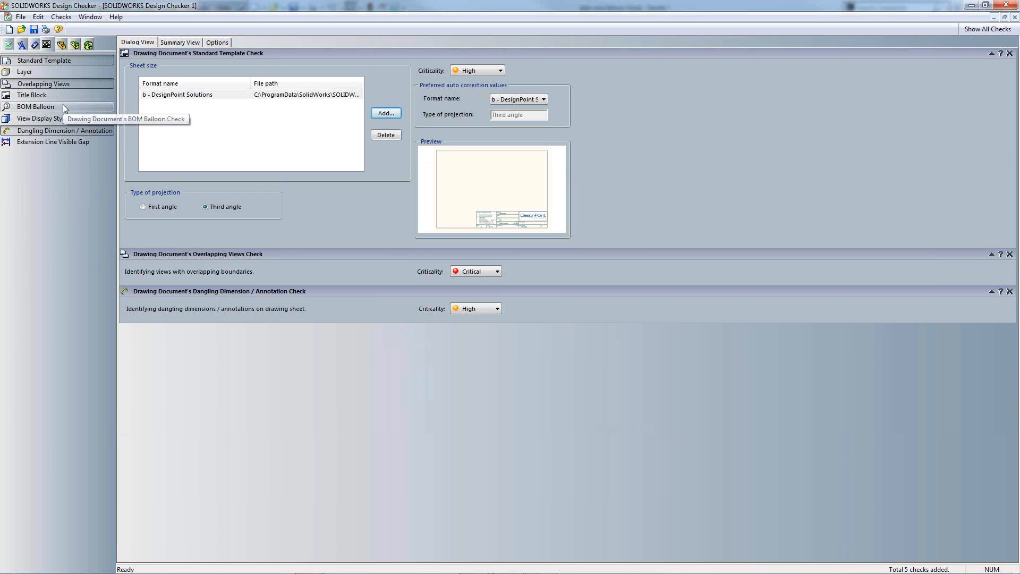
{"action": "left_click", "coordinate": [62, 106]}
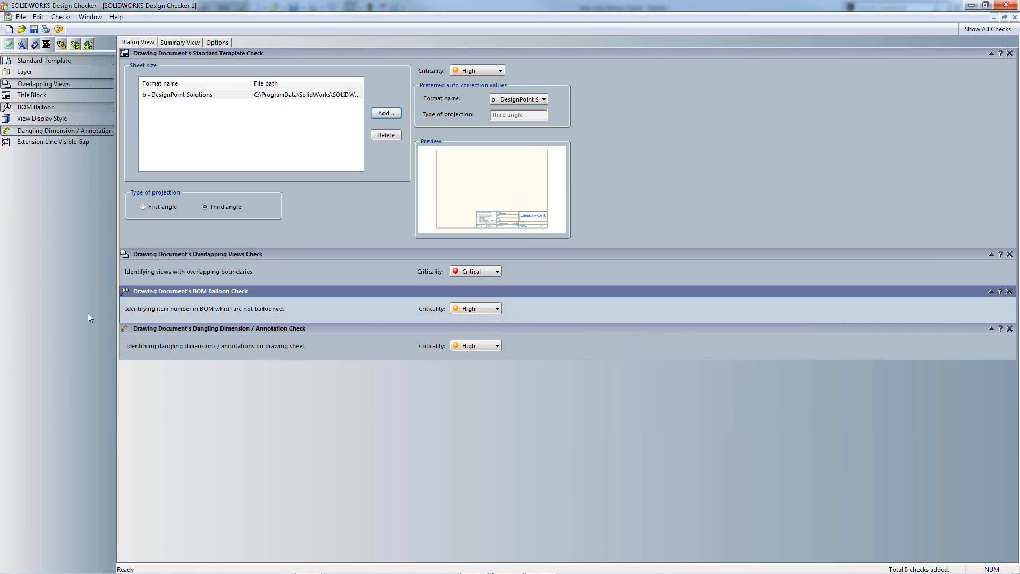
{"action": "left_click", "coordinate": [49, 107]}
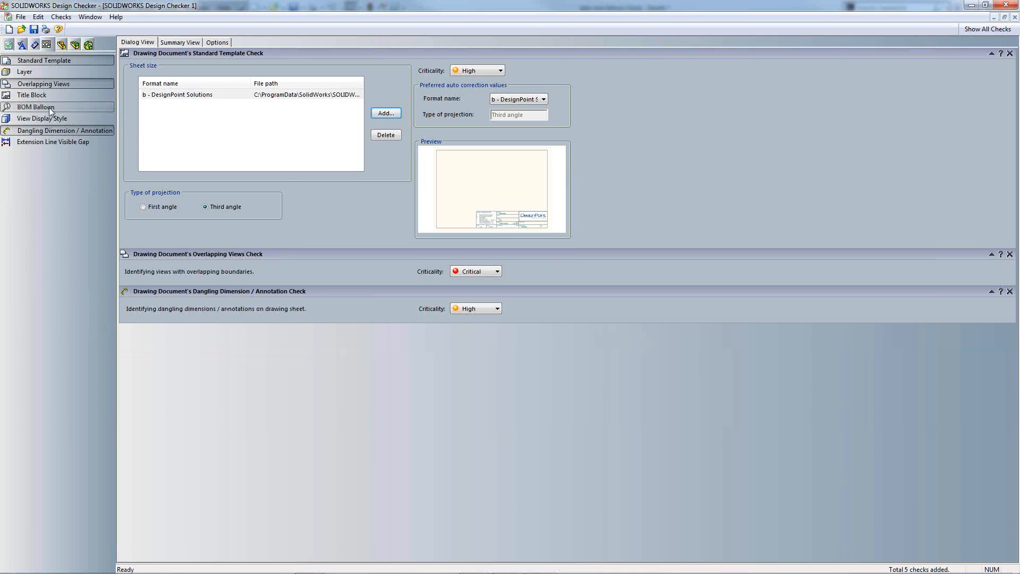
{"action": "left_click", "coordinate": [80, 119]}
{"action": "left_click", "coordinate": [180, 43]}
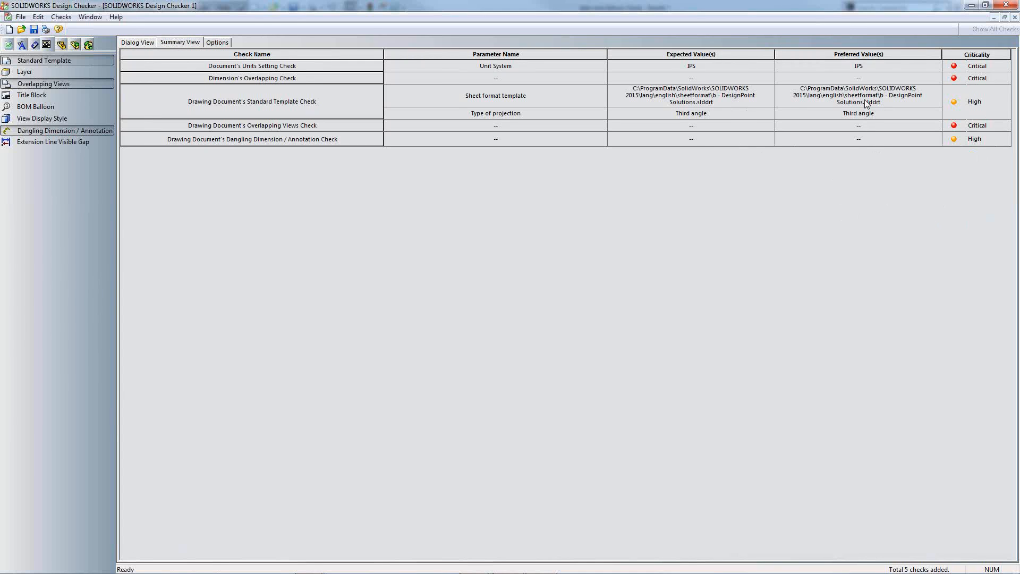
Step: Cancel saving the standard and close Design Checker, discarding changes
{"action": "left_click", "coordinate": [414, 301]}
{"action": "left_click", "coordinate": [34, 30]}
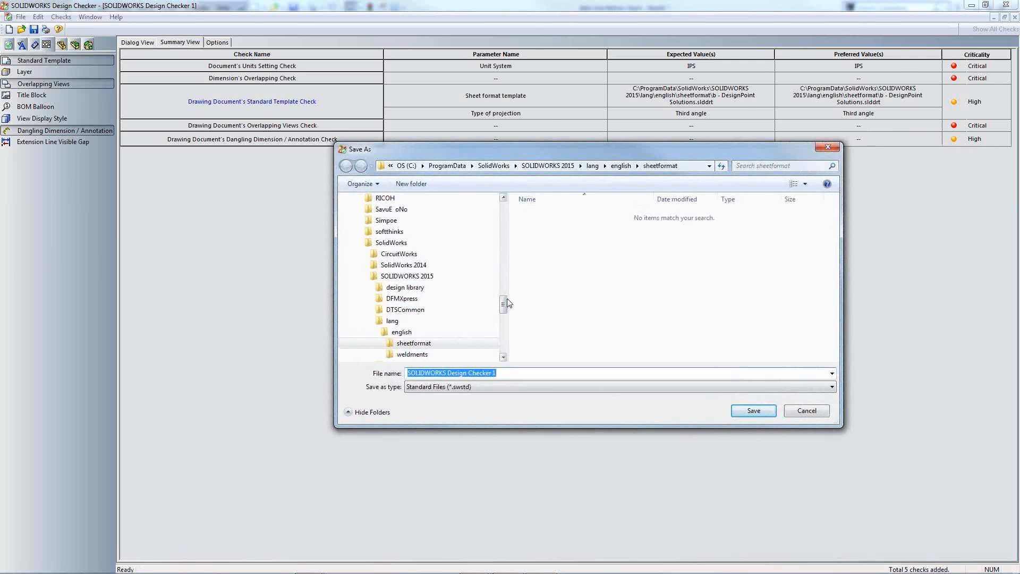
{"action": "left_click_drag", "start_coordinate": [504, 307], "coordinate": [508, 208]}
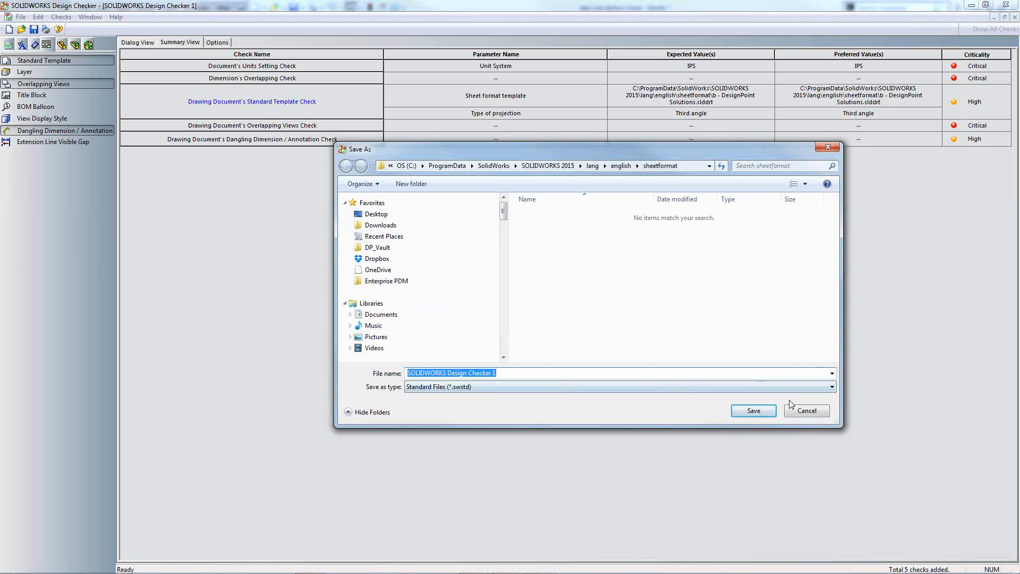
{"action": "left_click", "coordinate": [807, 411]}
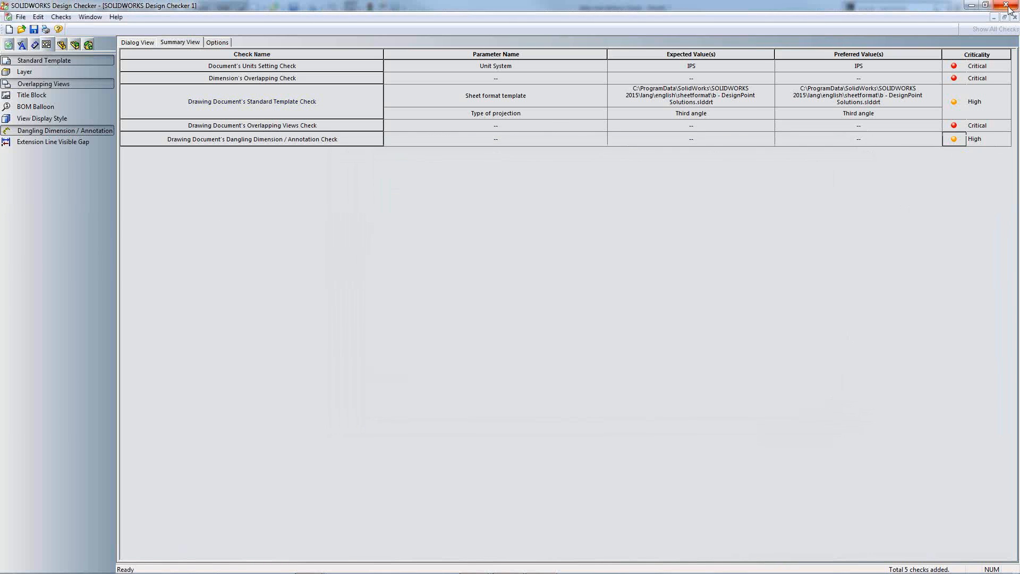
{"action": "left_click", "coordinate": [1007, 5]}
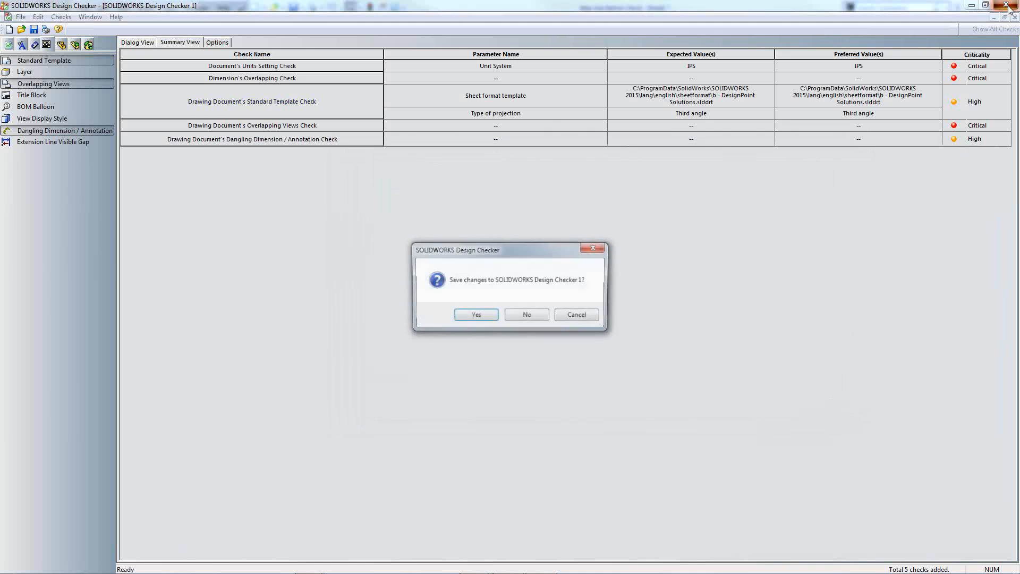
{"action": "left_click", "coordinate": [517, 319]}
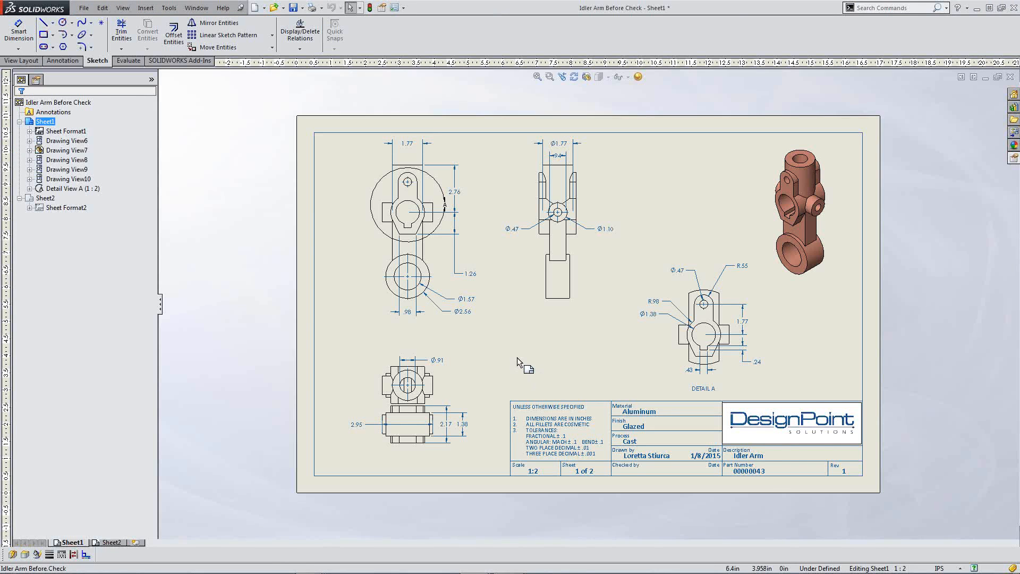
Step: Check the Idler Arm drawing against the drawing design checker - designpoint solutions standard
{"action": "key", "text": "f"}
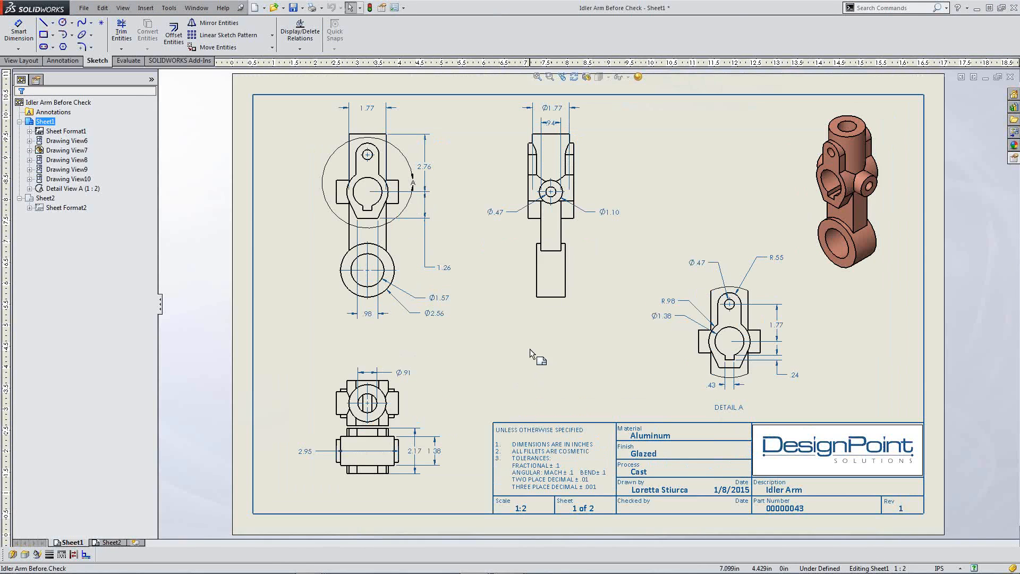
{"action": "left_click", "coordinate": [178, 8]}
{"action": "mouse_move", "coordinate": [205, 140]}
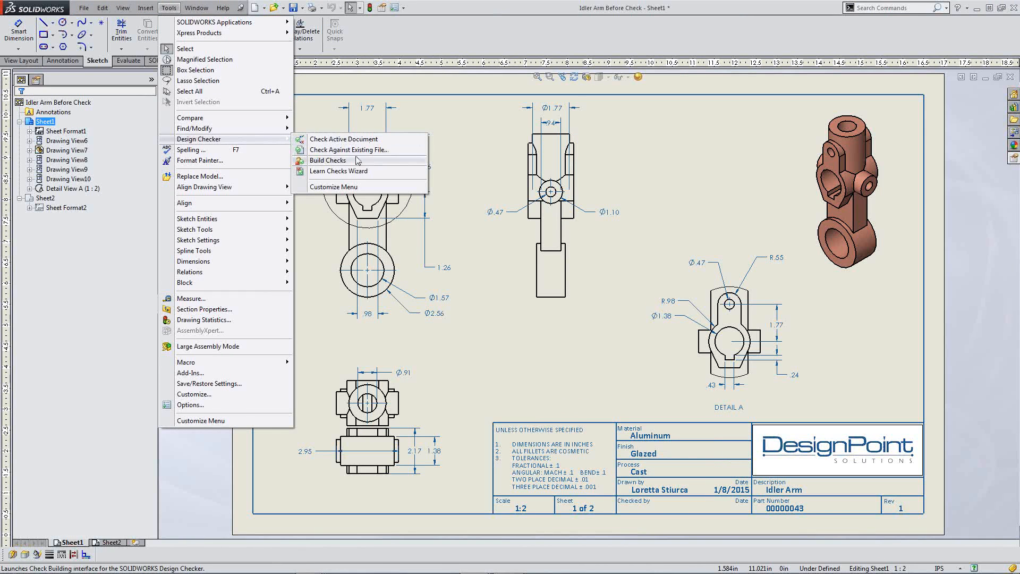
{"action": "left_click", "coordinate": [370, 141]}
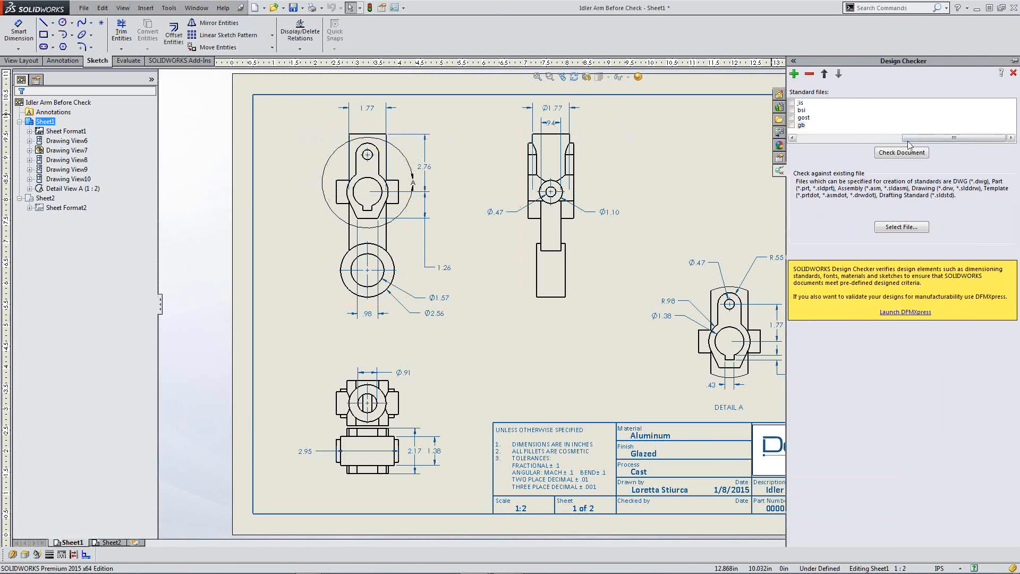
{"action": "left_click", "coordinate": [814, 140]}
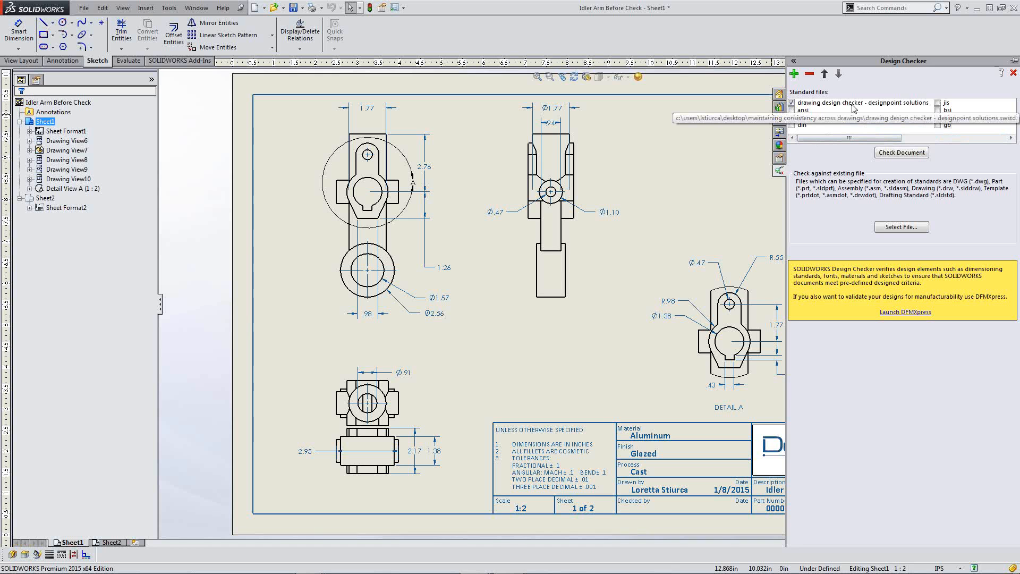
{"action": "left_click", "coordinate": [901, 154]}
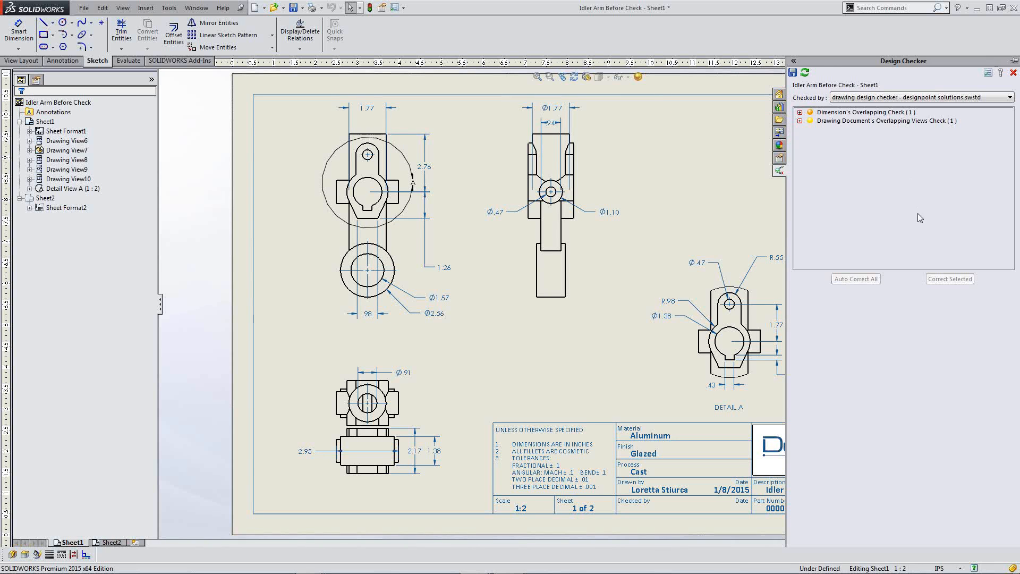
Step: Widen the results pane and select the overlapping 1.38 and 2.17 dimensions
{"action": "left_click_drag", "start_coordinate": [787, 230], "coordinate": [862, 229]}
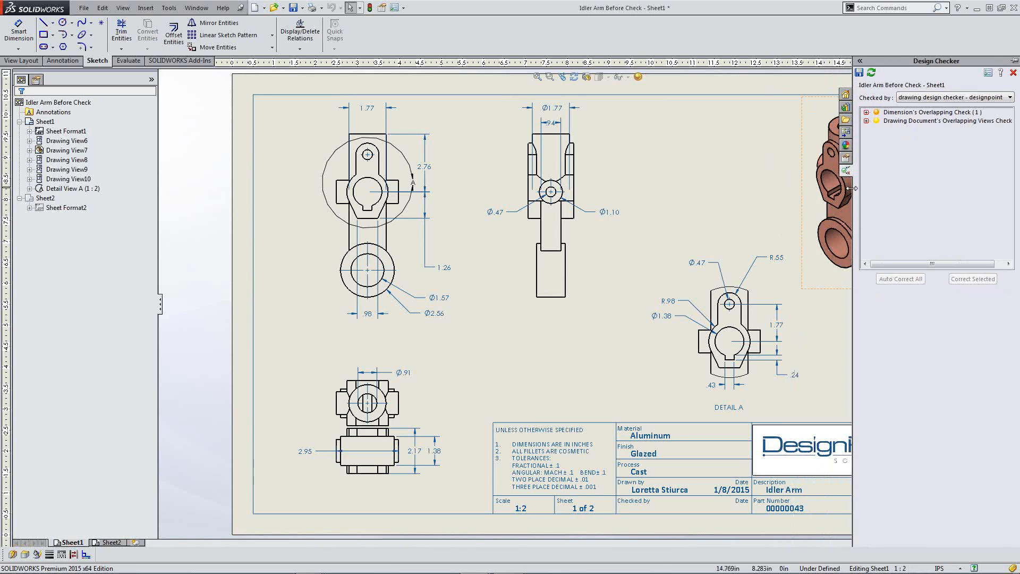
{"action": "left_click_drag", "start_coordinate": [851, 188], "coordinate": [831, 188]}
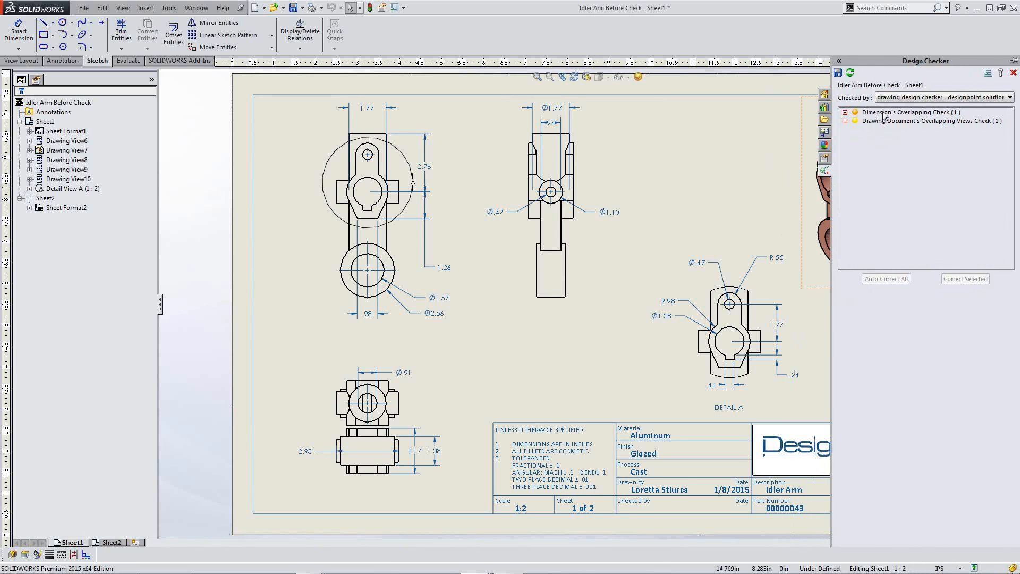
{"action": "left_click", "coordinate": [883, 113]}
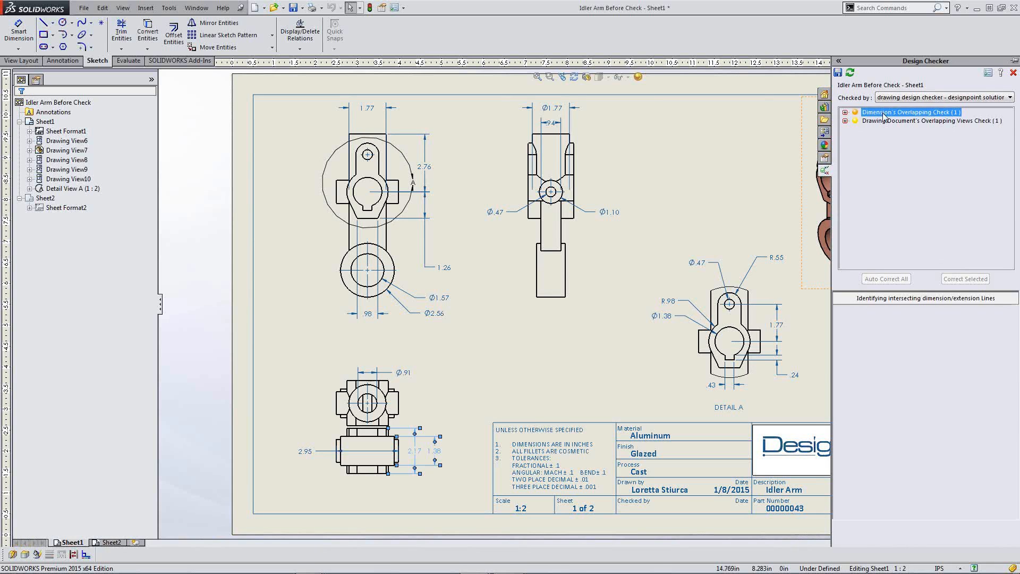
{"action": "left_click", "coordinate": [845, 113]}
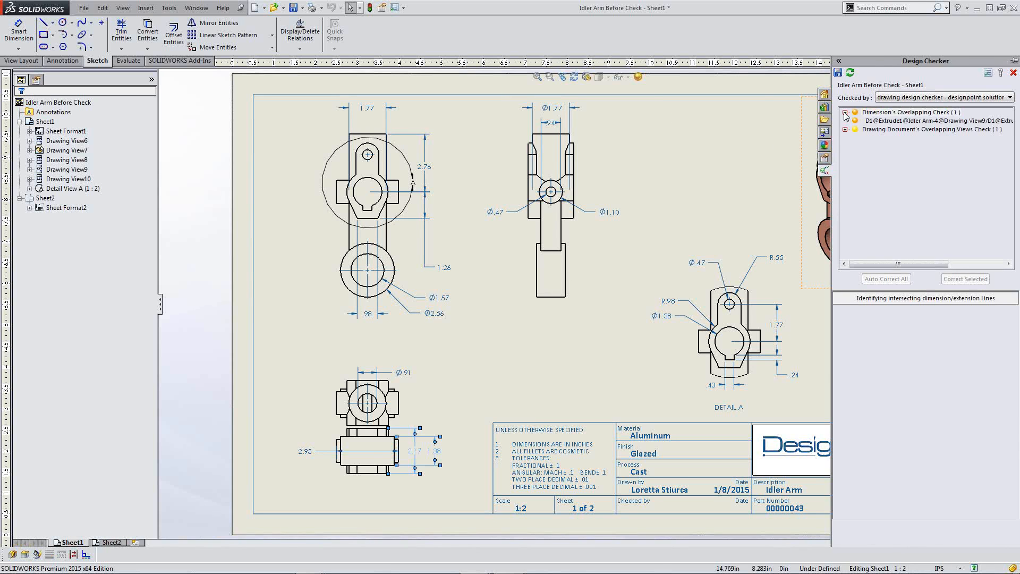
{"action": "left_click", "coordinate": [893, 123]}
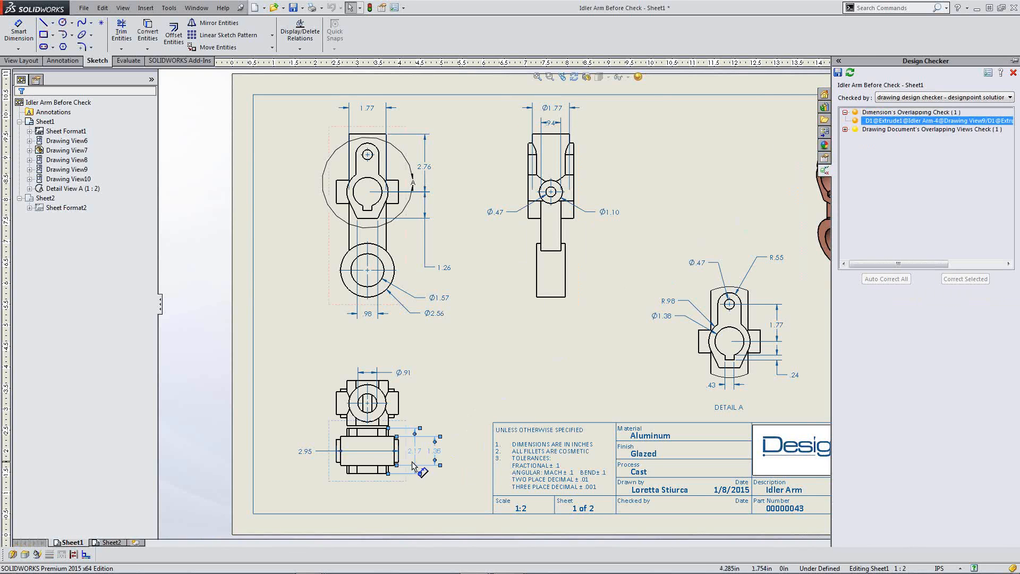
Step: Place 1.38 closer to the view with 2.17 outside it, and pin the results pane
{"action": "scroll", "coordinate": [413, 458], "scroll_direction": "down", "scroll_amount": 5}
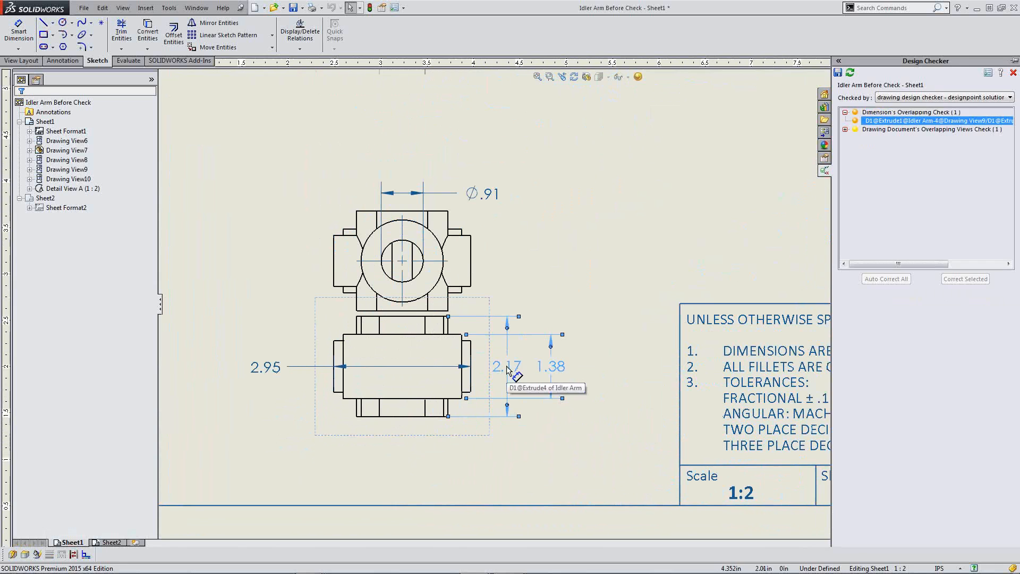
{"action": "left_click_drag", "start_coordinate": [505, 367], "coordinate": [572, 362]}
{"action": "left_click", "coordinate": [604, 433]}
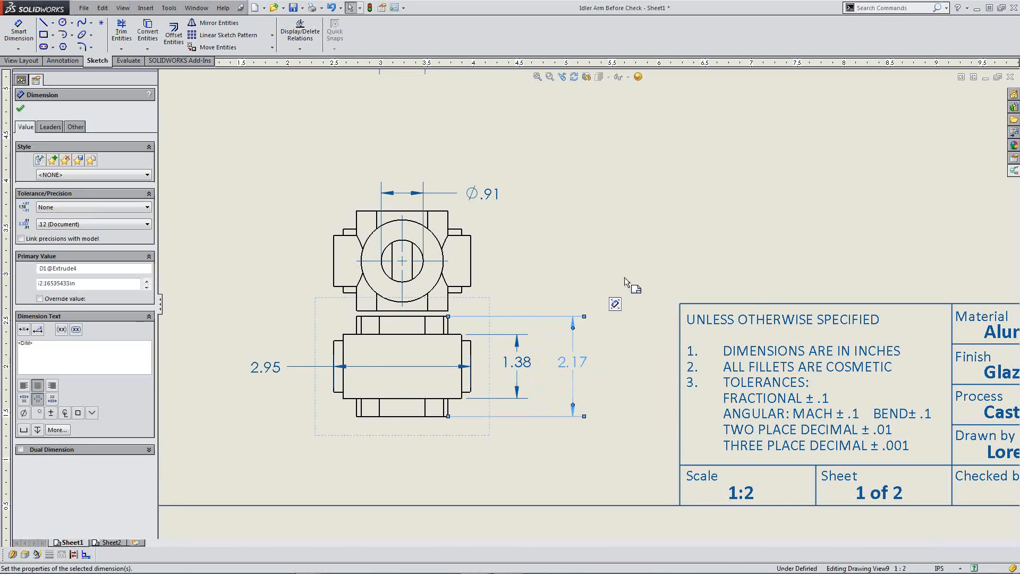
{"action": "left_click", "coordinate": [656, 257]}
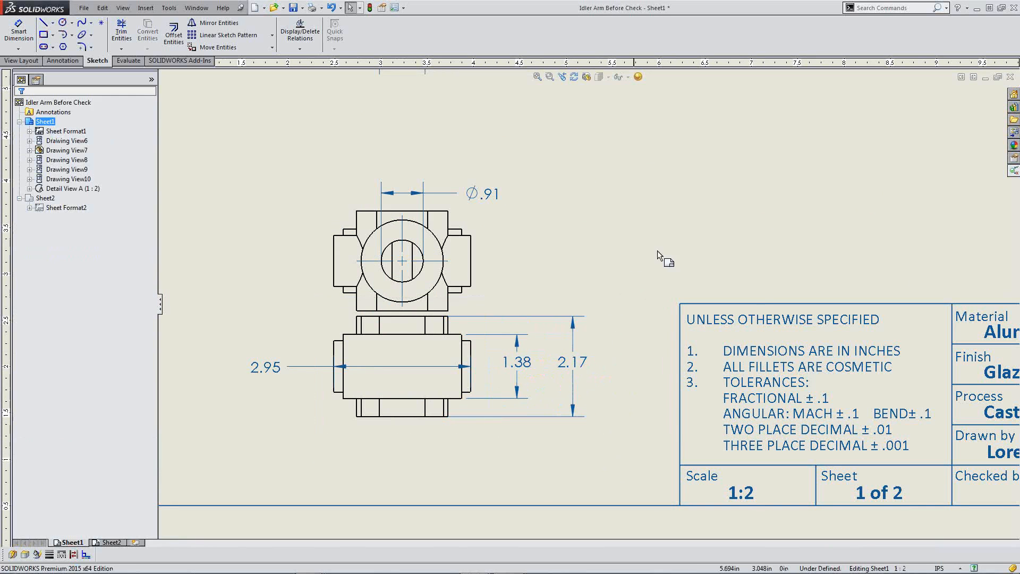
{"action": "left_click", "coordinate": [1013, 171]}
{"action": "left_click", "coordinate": [1013, 62]}
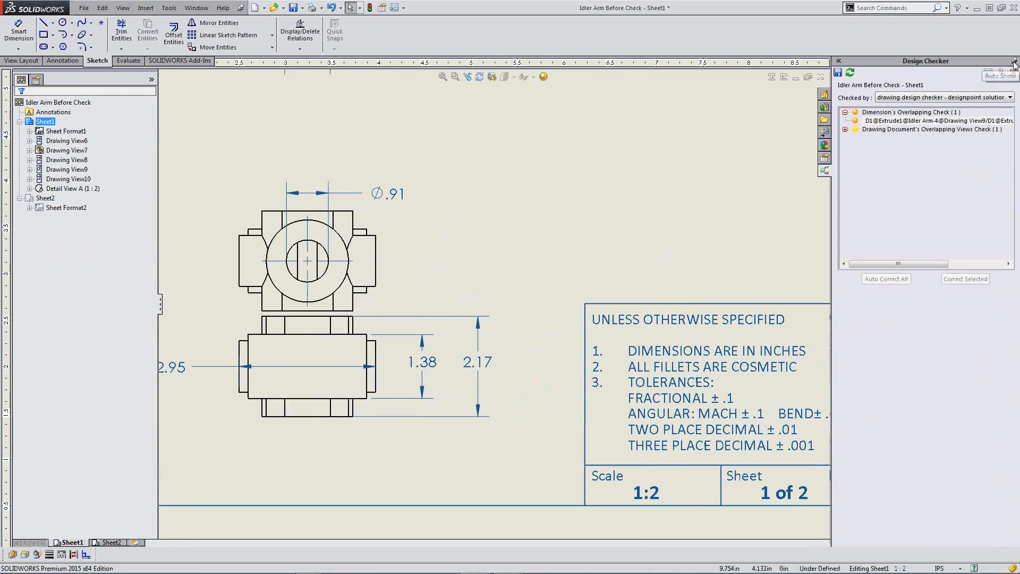
Step: Recheck, then drag Drawing View10 up clear of Drawing View9
{"action": "left_click", "coordinate": [850, 76]}
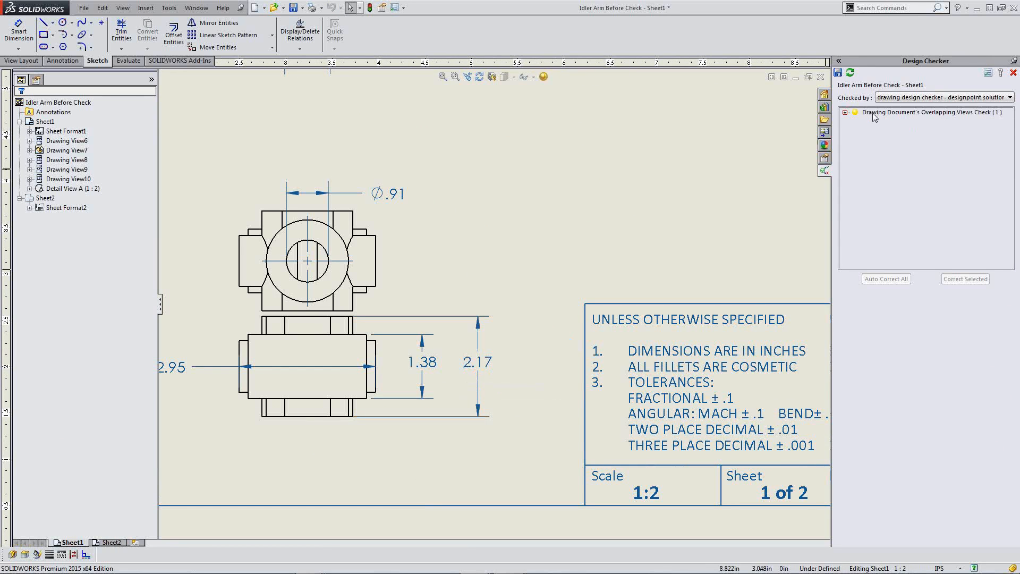
{"action": "left_click", "coordinate": [845, 112]}
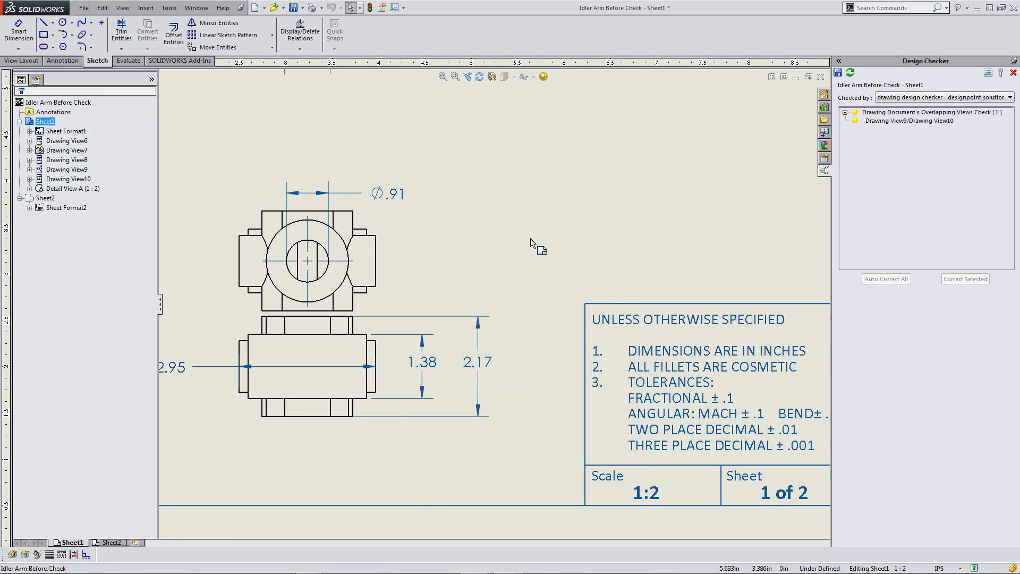
{"action": "key", "text": "f"}
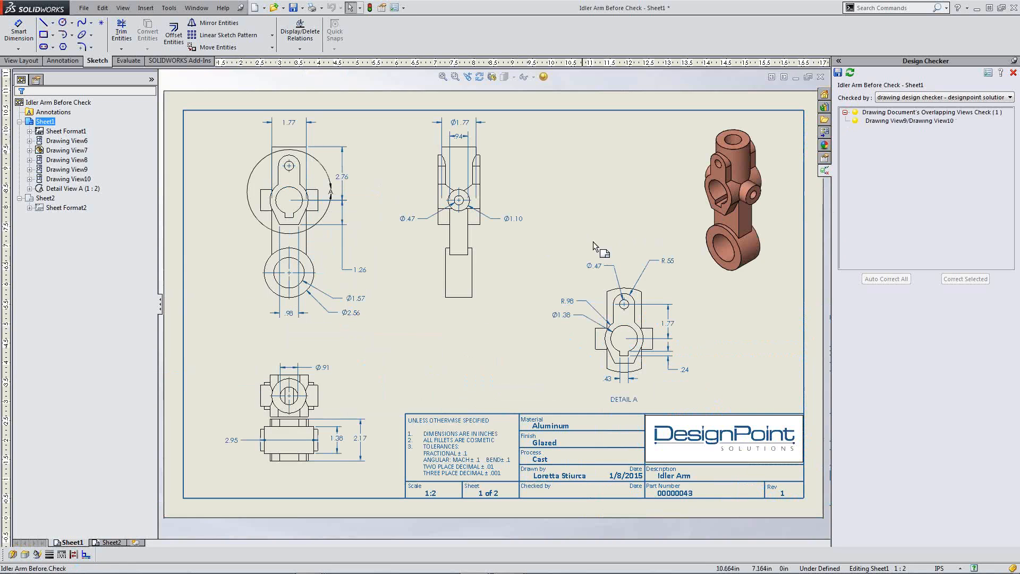
{"action": "left_click", "coordinate": [894, 123]}
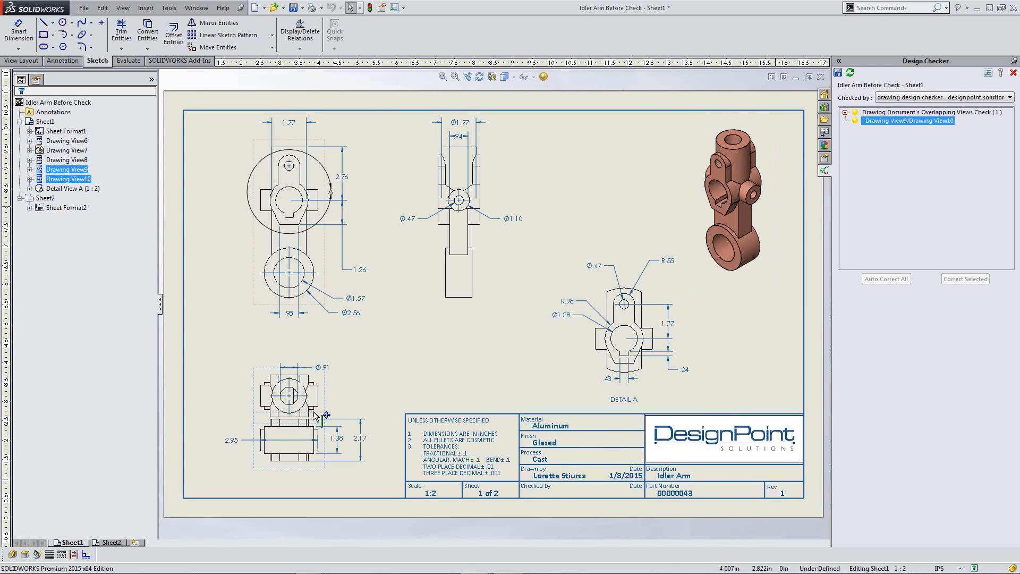
{"action": "scroll", "coordinate": [277, 425], "scroll_direction": "down", "scroll_amount": 5}
{"action": "left_click", "coordinate": [463, 302]}
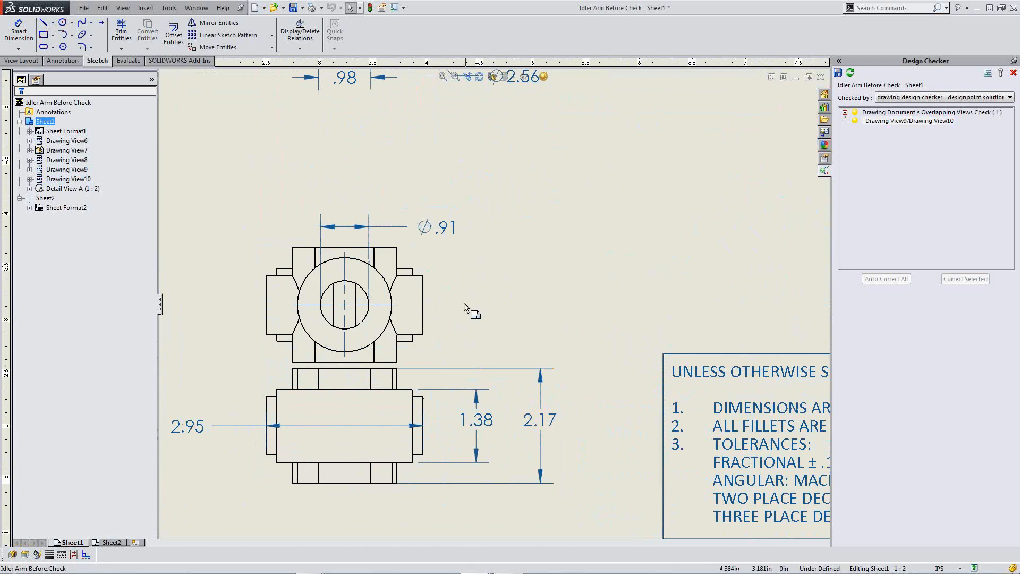
{"action": "mouse_move", "coordinate": [439, 313]}
{"action": "left_mouse_down"}
{"action": "mouse_move", "coordinate": [510, 249]}
{"action": "mouse_move", "coordinate": [559, 248]}
{"action": "left_mouse_up"}
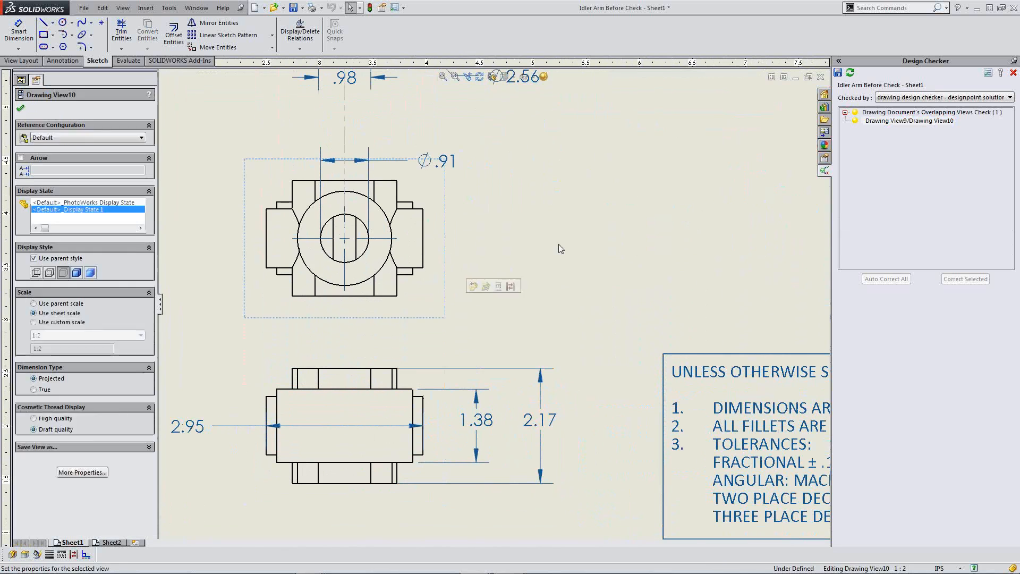
{"action": "left_click", "coordinate": [561, 246]}
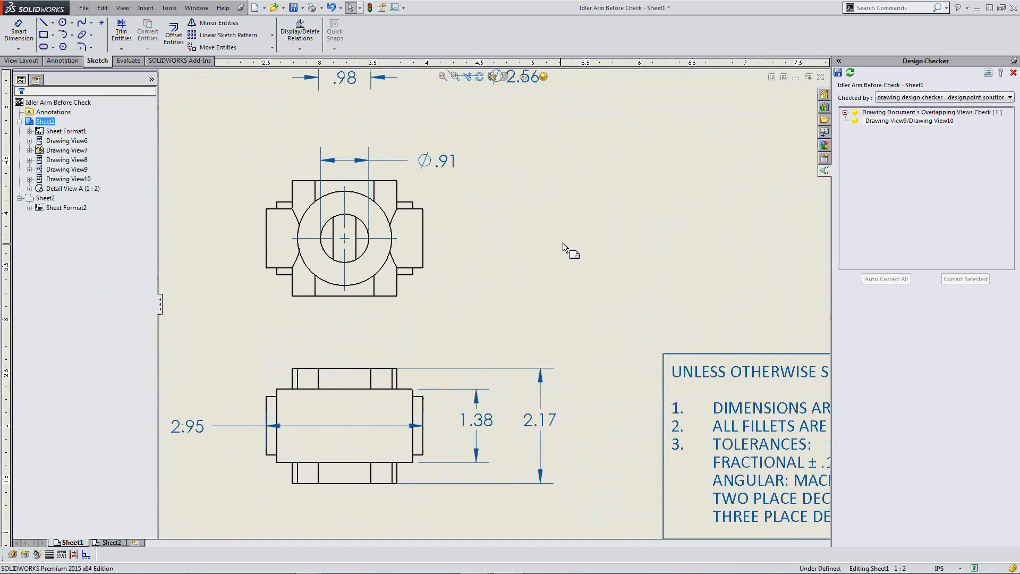
Step: Recheck to confirm the drawing passes, then show the Thank you for coming slide
{"action": "left_click", "coordinate": [851, 75]}
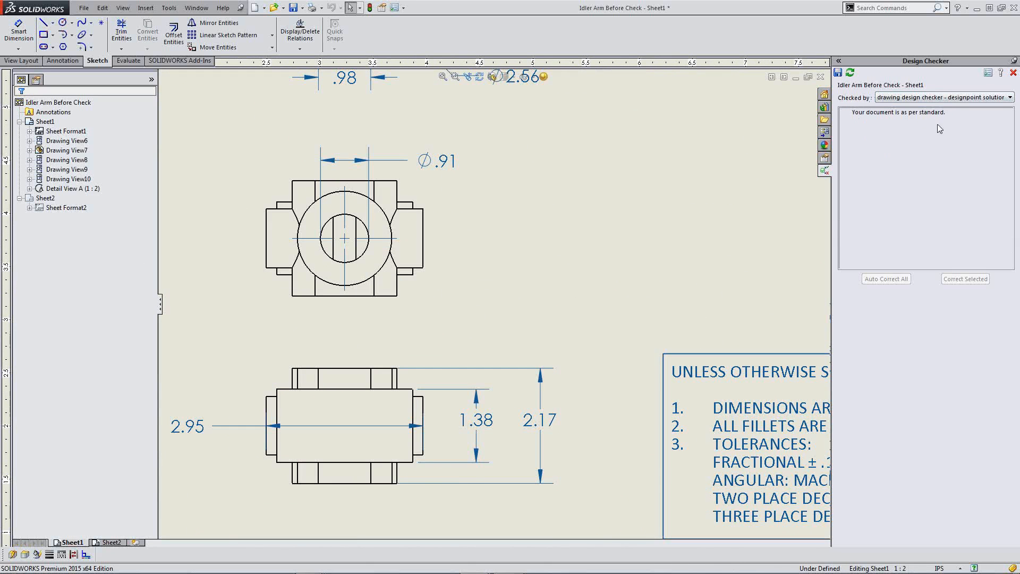
{"action": "key", "text": "f"}
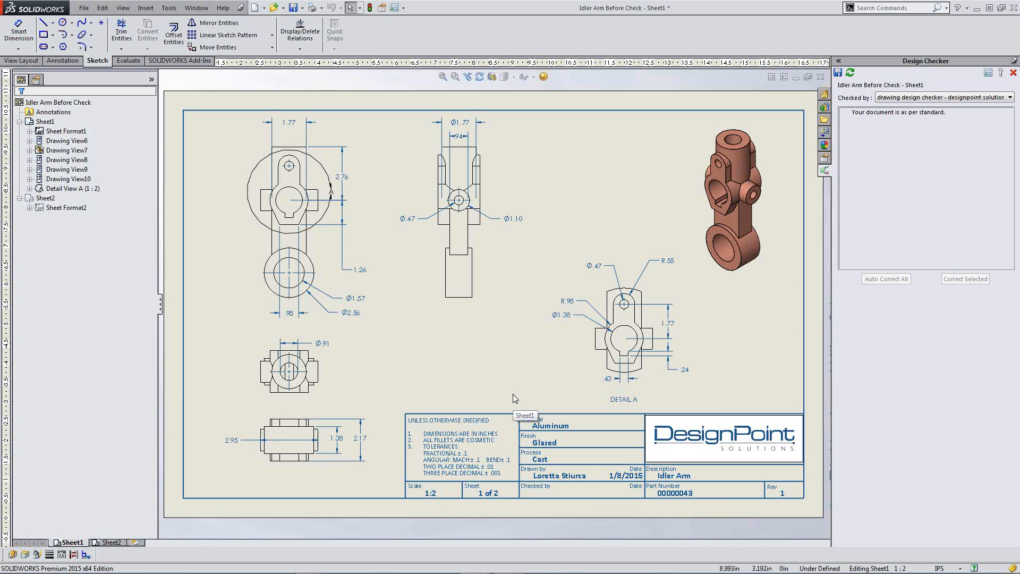
{"action": "key", "text": "ctrl+Tab"}
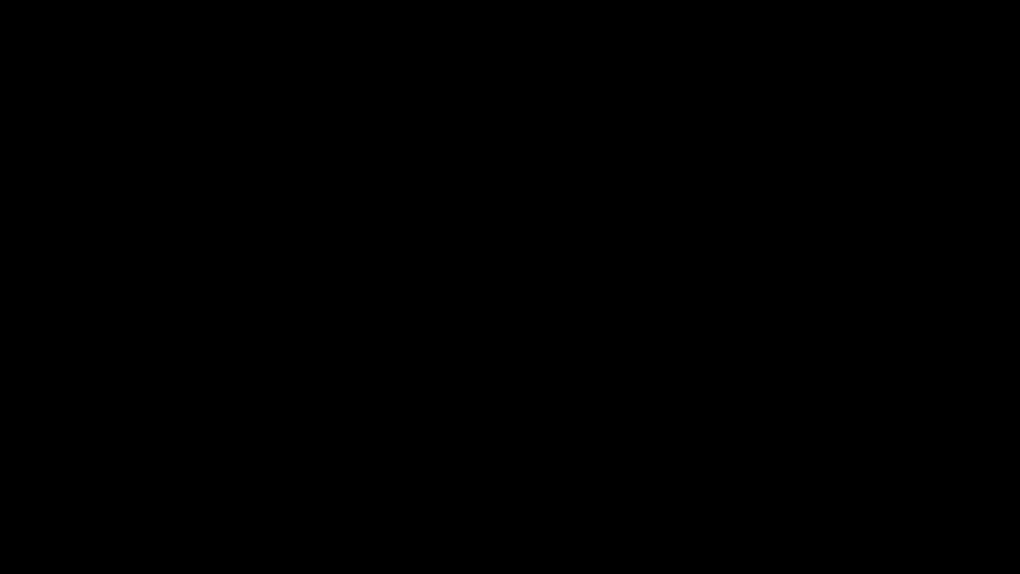
{"action": "key", "text": "Right"}
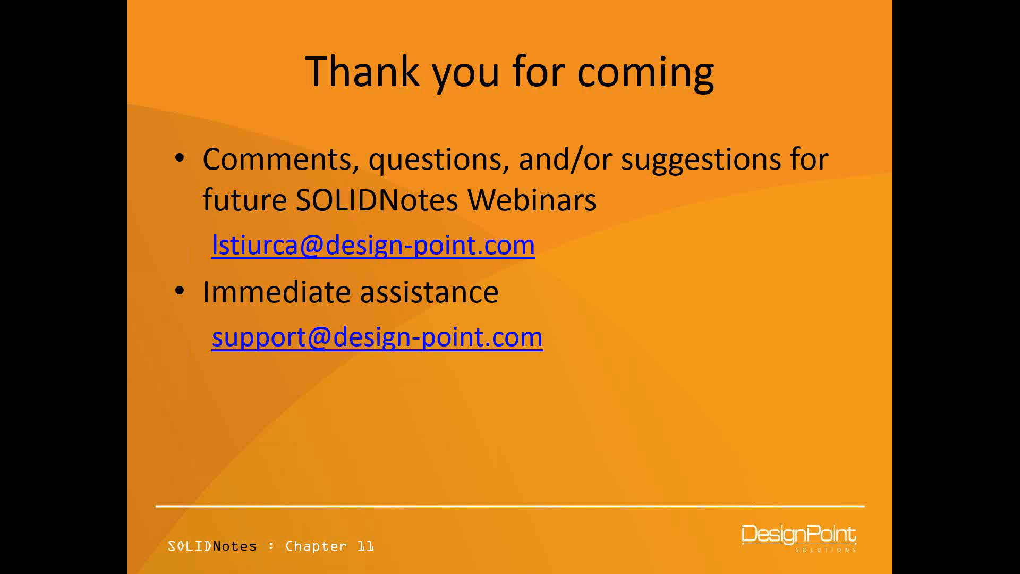